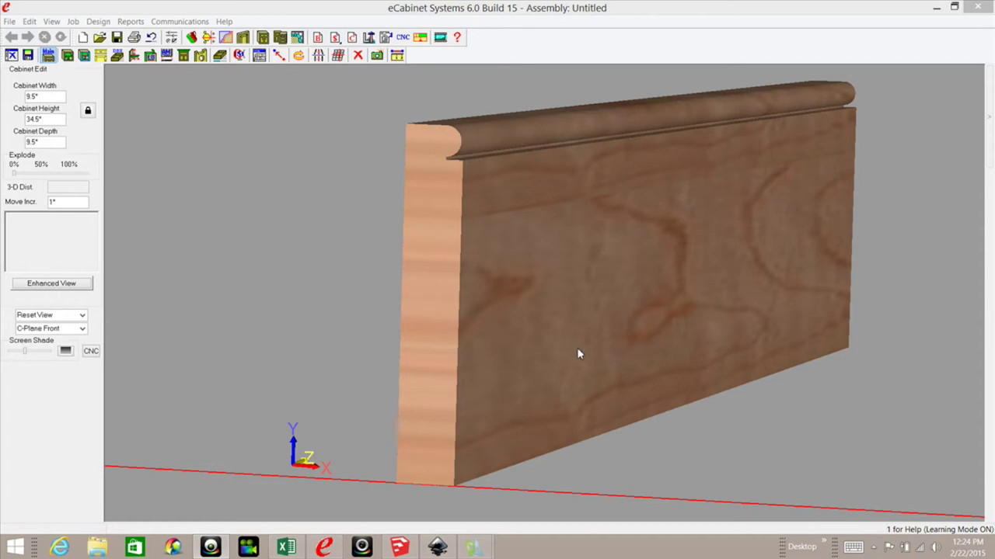
- Pan to the OctagonColumnEzyBase and view the left-right base stretcher's tooltip details
{"action": "middle_click_drag", "start_coordinate": [663, 480], "coordinate": [442, 275]}
{"action": "mouse_move", "coordinate": [584, 317]}
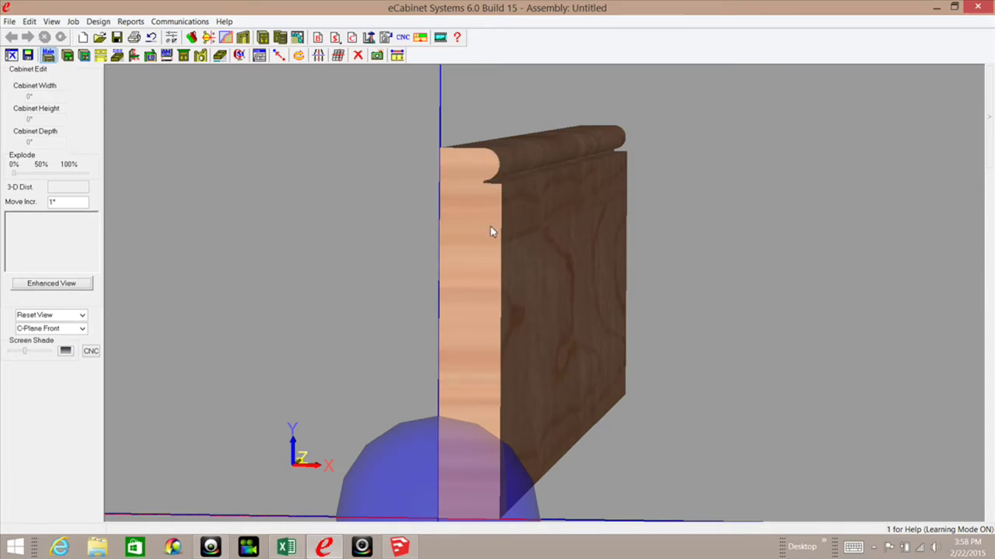
- Orbit to the molding board's profile end and bring up the Go to Drawings dialog
{"action": "middle_click_drag", "start_coordinate": [490, 226], "coordinate": [557, 165]}
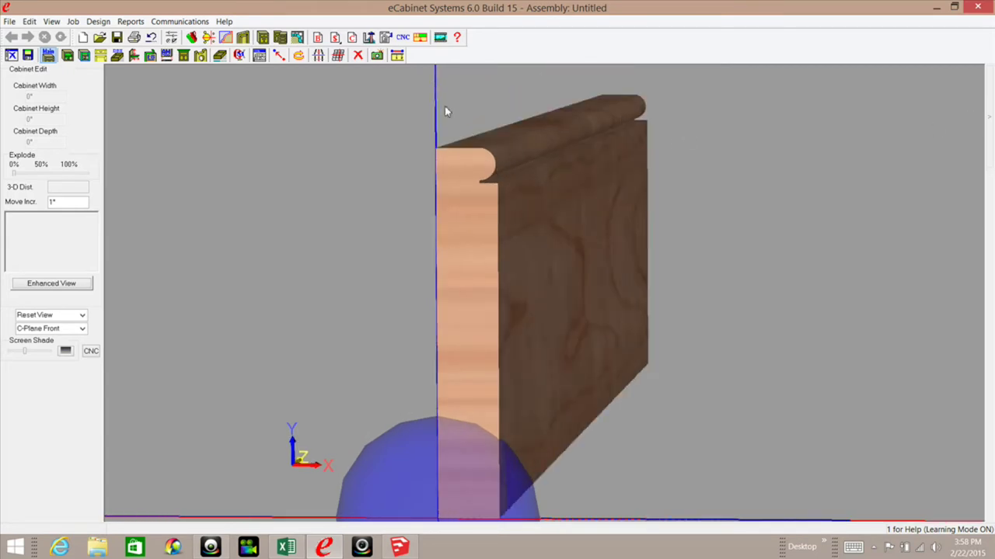
{"action": "mouse_move", "coordinate": [993, 103]}
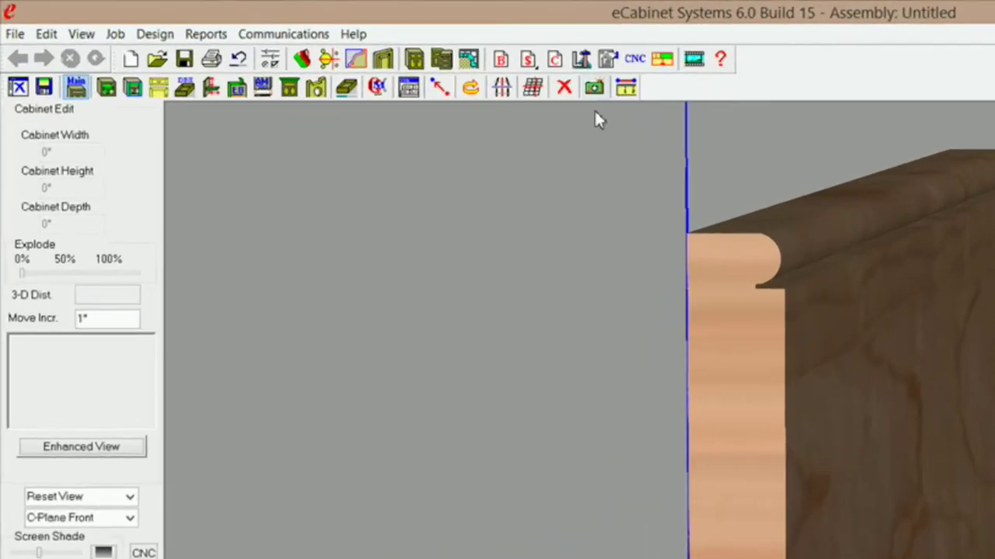
{"action": "left_click", "coordinate": [582, 61]}
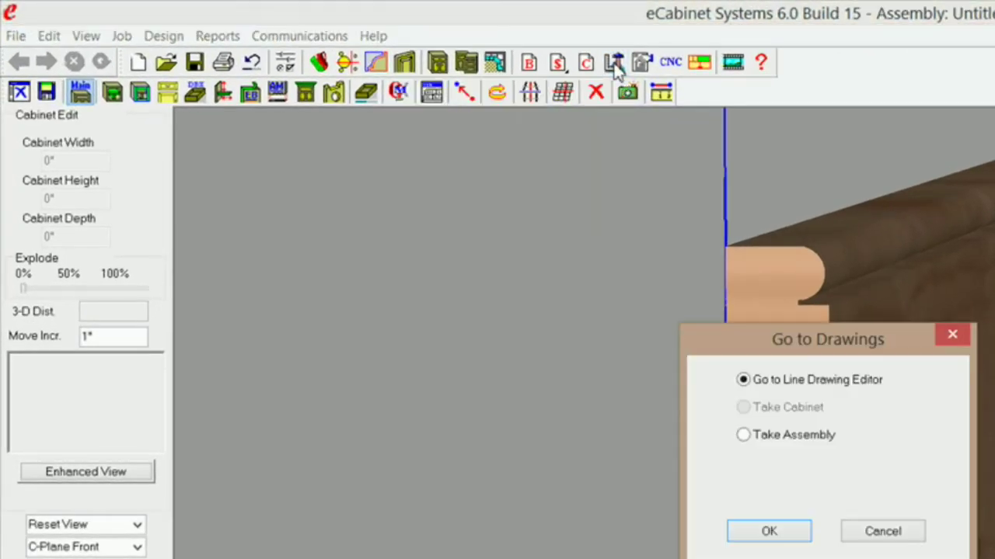
- Take the assembly into the Line Drawing Editor, enlarge the profile outline, and cancel Size JPG
{"action": "left_click", "coordinate": [744, 435]}
{"action": "left_click", "coordinate": [779, 534]}
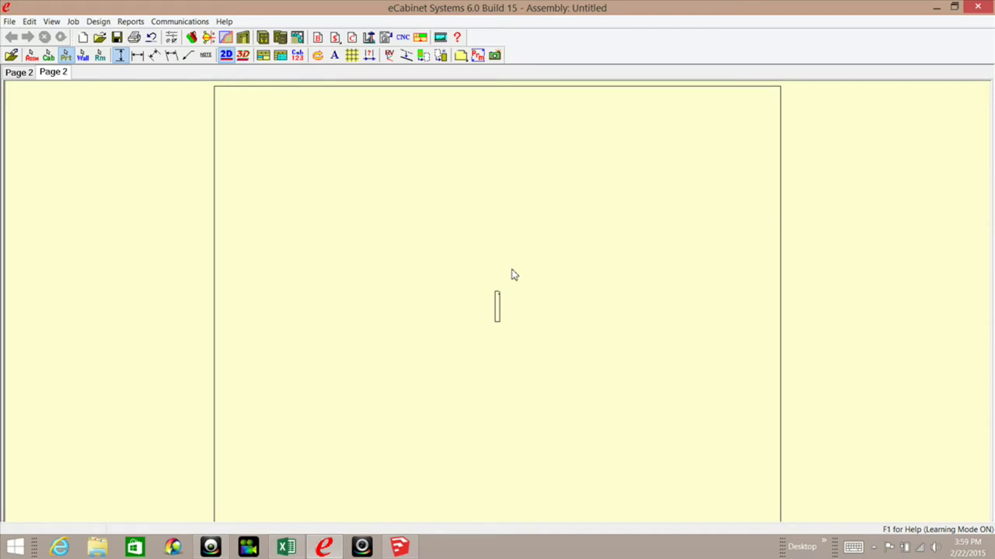
{"action": "scroll", "coordinate": [521, 304], "scroll_direction": "up", "scroll_amount": 3}
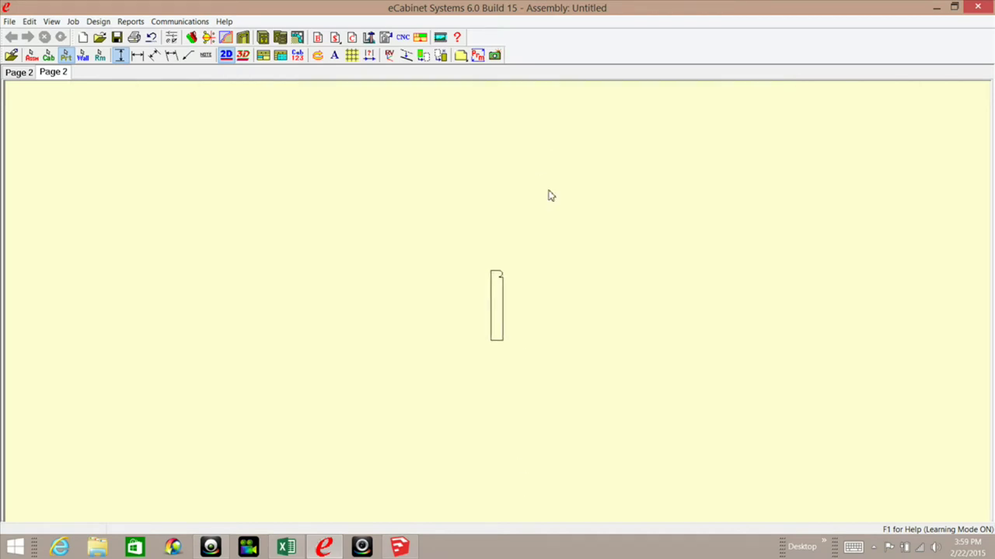
{"action": "scroll", "coordinate": [549, 280], "scroll_direction": "up", "scroll_amount": 5}
{"action": "scroll", "coordinate": [546, 217], "scroll_direction": "up", "scroll_amount": 2}
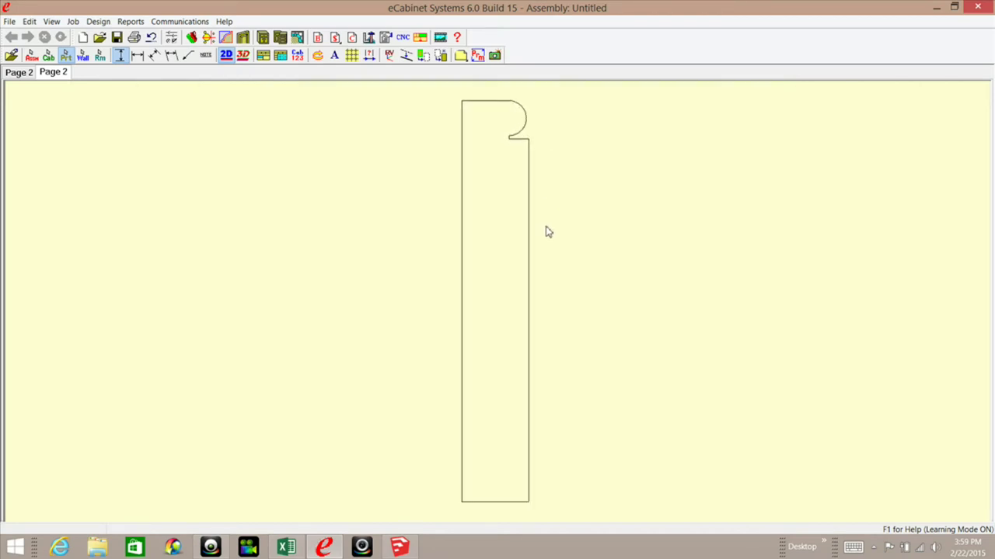
{"action": "scroll", "coordinate": [550, 237], "scroll_direction": "up", "scroll_amount": 1}
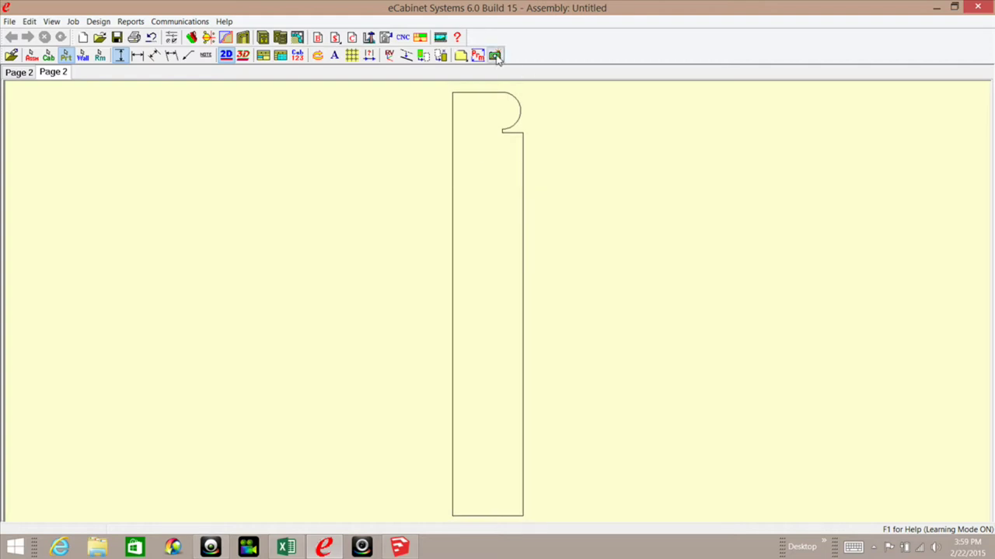
{"action": "left_click", "coordinate": [495, 56]}
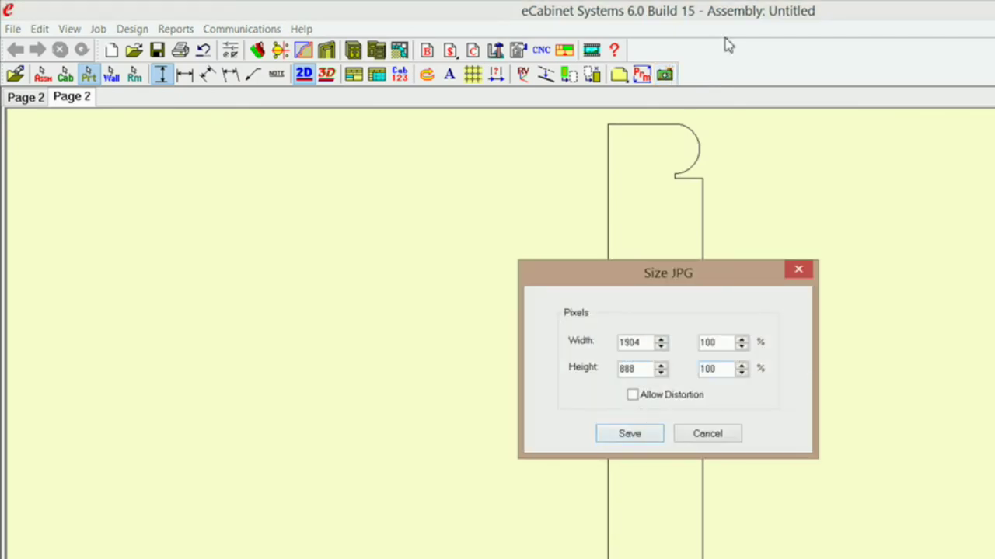
{"action": "left_click", "coordinate": [714, 437]}
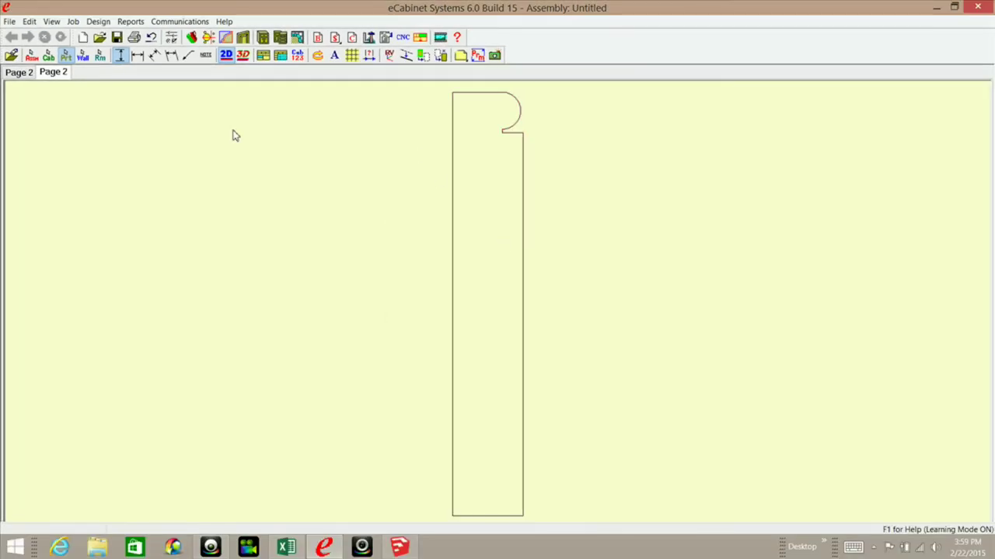
- Switch to SketchUp and check the BaseMolding.jpg image's context menu and Entity Info twice
{"action": "left_click", "coordinate": [398, 547]}
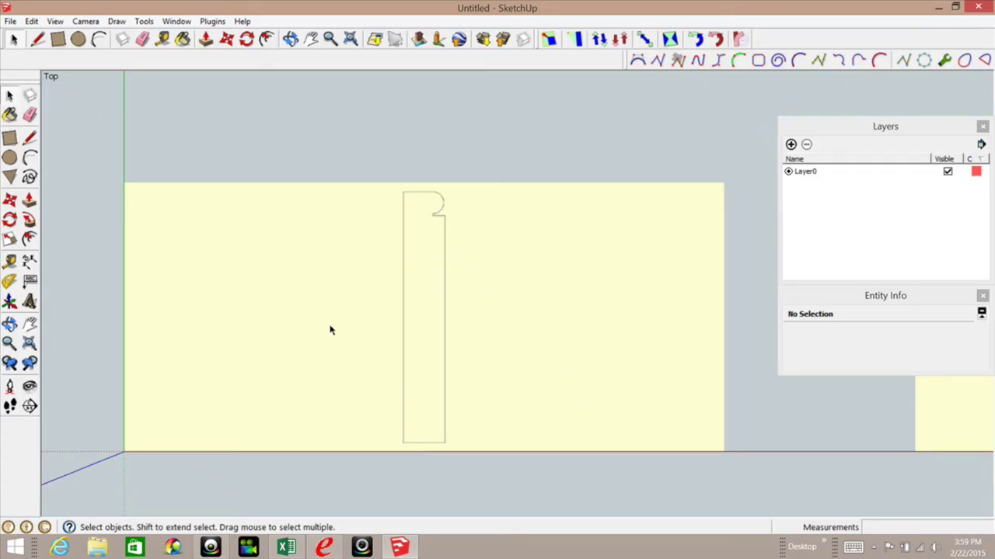
{"action": "right_click", "coordinate": [361, 351]}
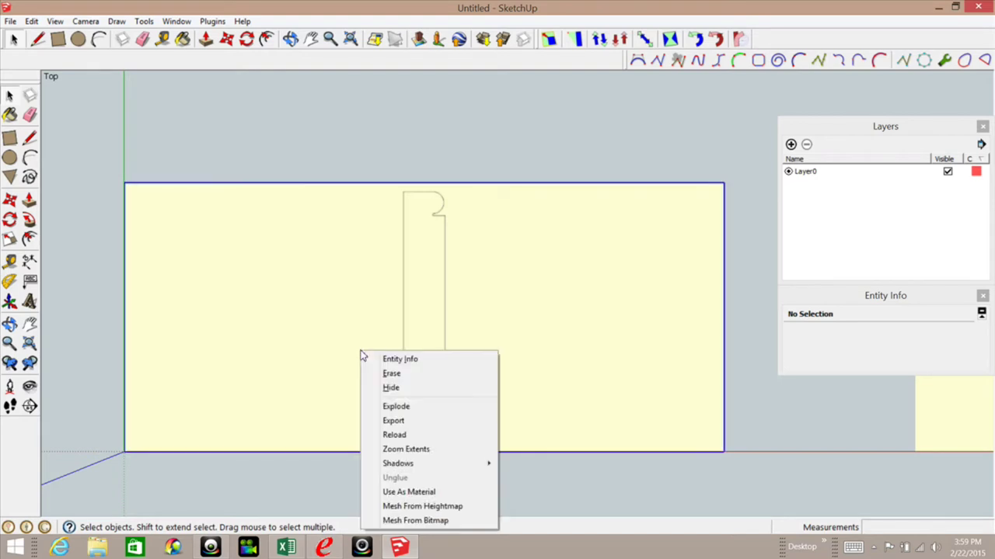
{"action": "left_click", "coordinate": [328, 157]}
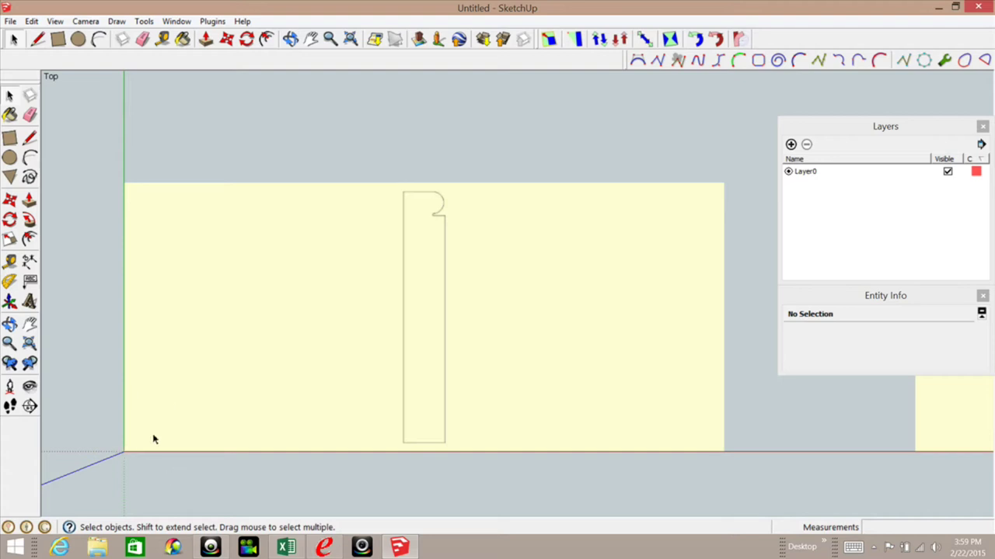
{"action": "right_click", "coordinate": [401, 414]}
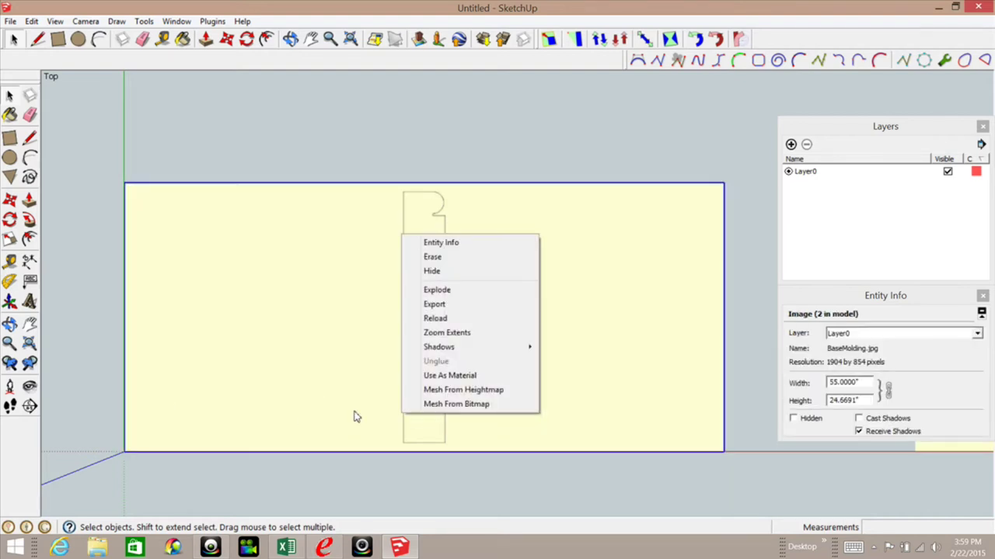
{"action": "left_click", "coordinate": [497, 159]}
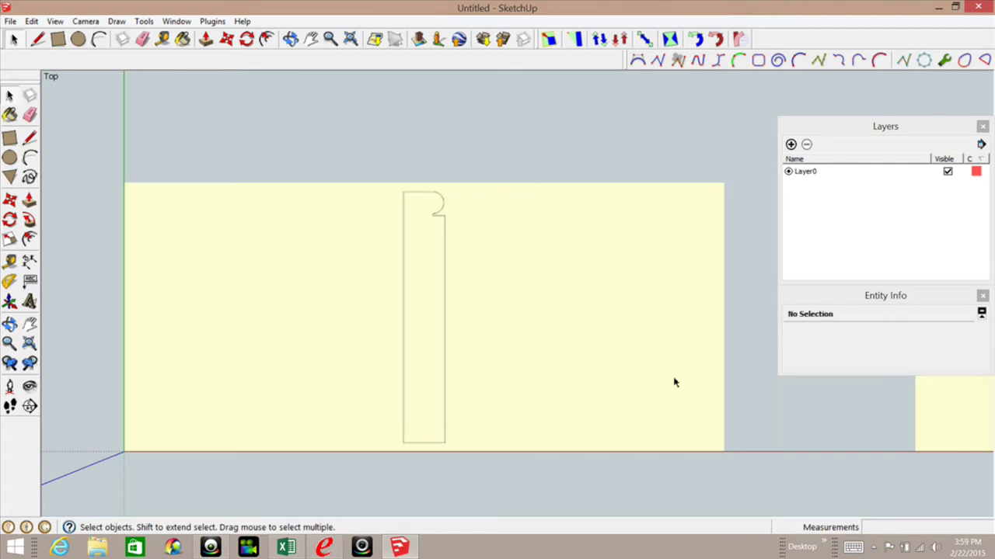
- Use the Tape Measure to place a vertical guide on the profile's left edge
{"action": "left_click", "coordinate": [10, 261]}
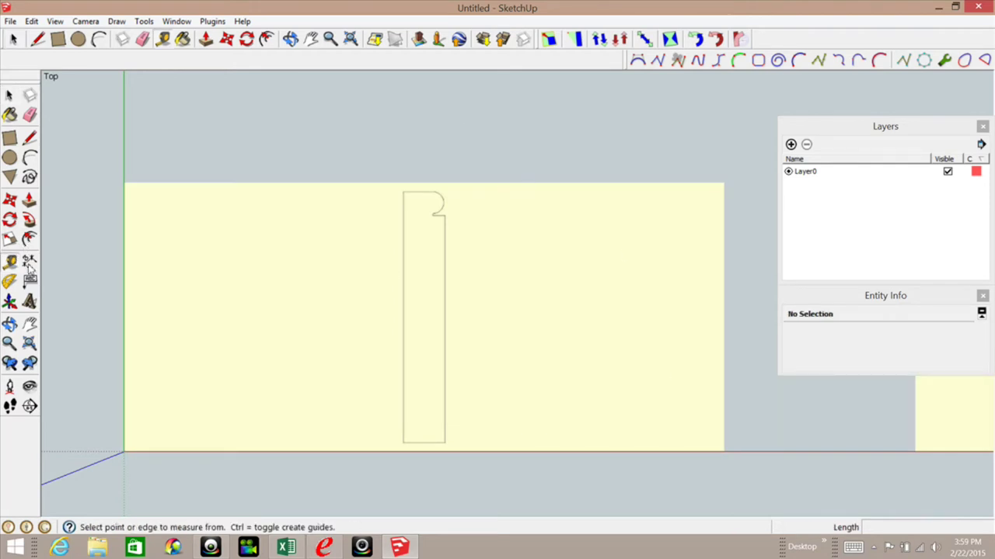
{"action": "left_click", "coordinate": [124, 226]}
{"action": "scroll", "coordinate": [405, 207], "scroll_direction": "up", "scroll_amount": 4}
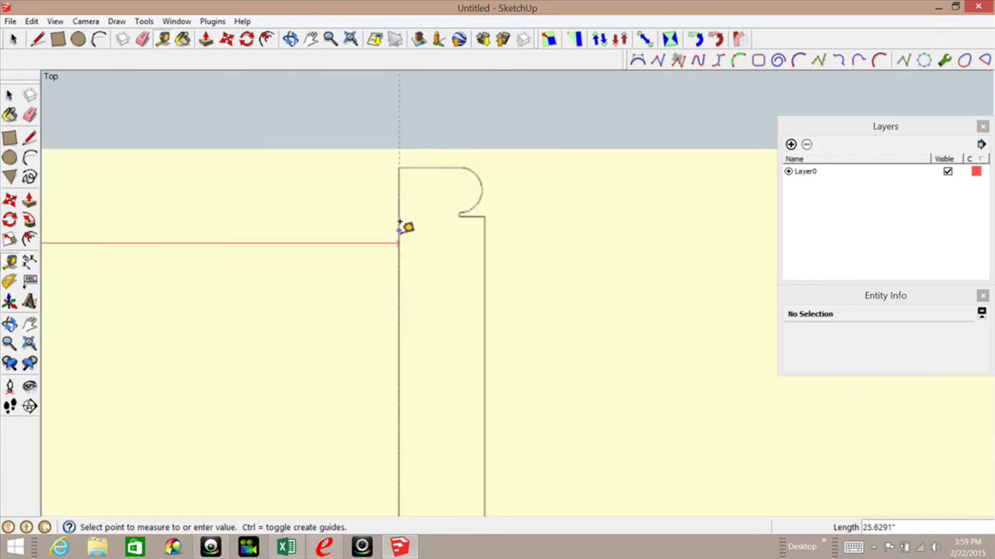
{"action": "left_click", "coordinate": [400, 224]}
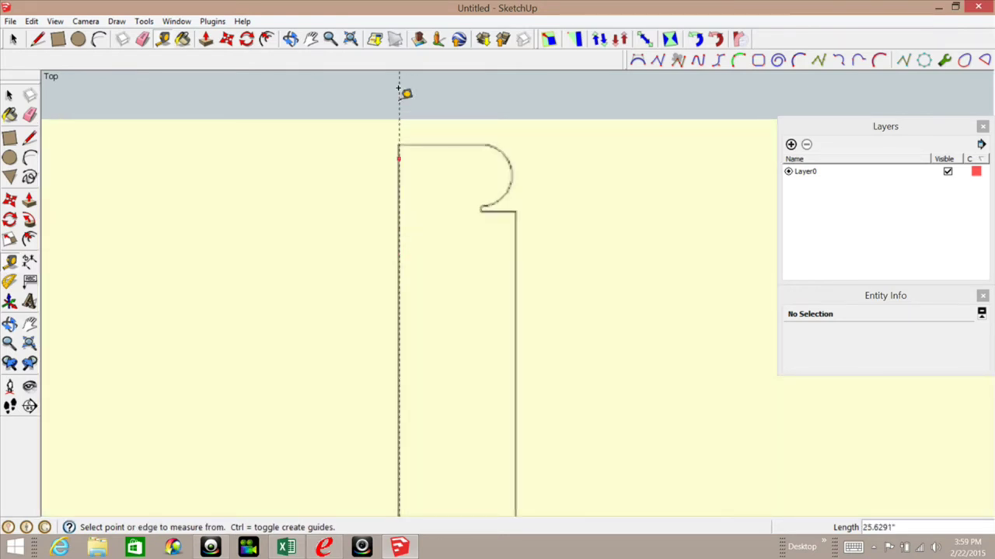
- Add guides on the profile's top edge and right side, about 3.78 inches across
{"action": "left_click", "coordinate": [434, 111]}
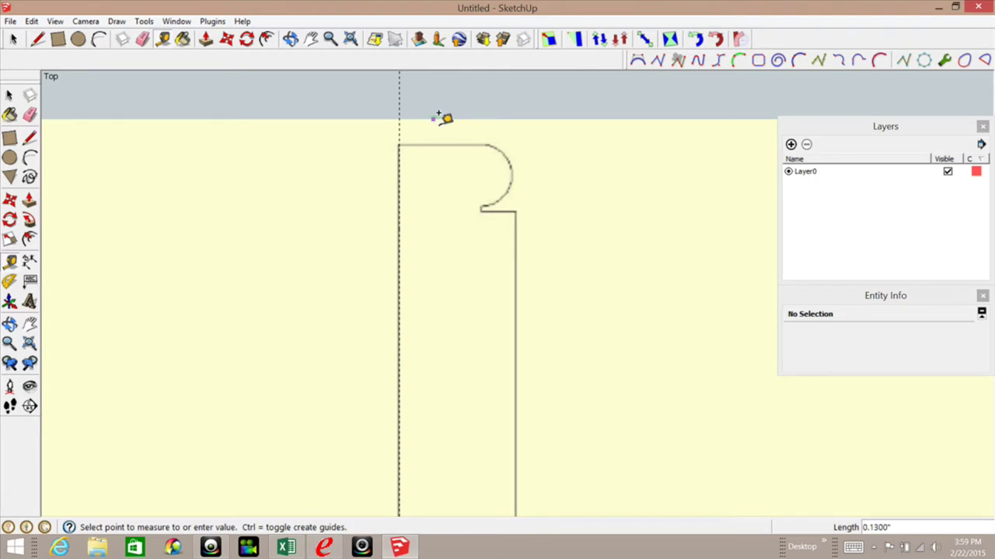
{"action": "left_click", "coordinate": [434, 114]}
{"action": "left_click", "coordinate": [429, 123]}
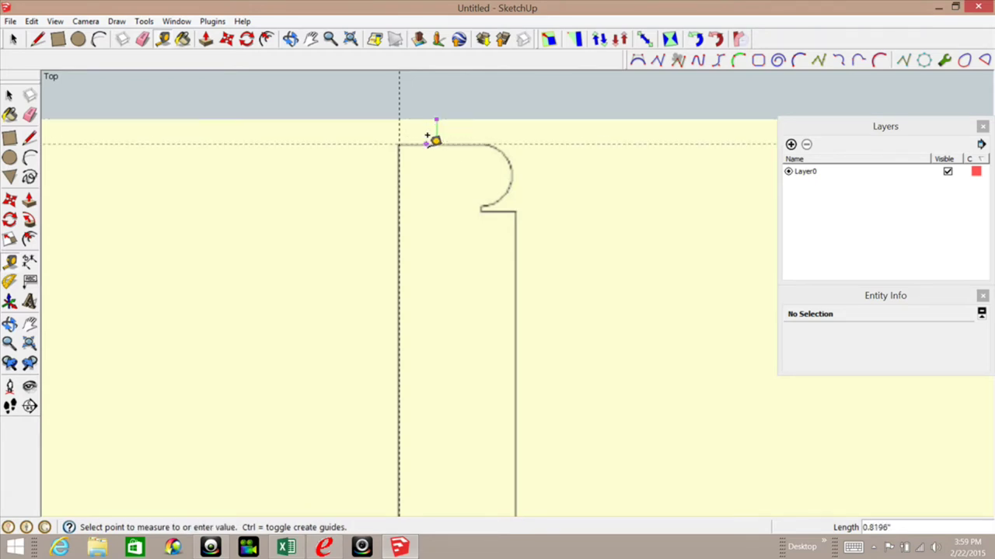
{"action": "left_click", "coordinate": [430, 144]}
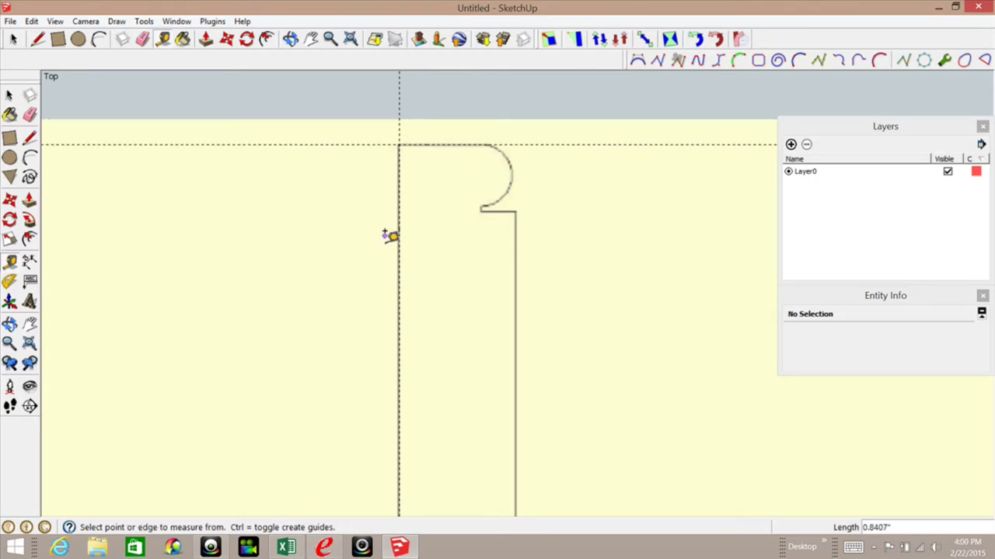
{"action": "left_click", "coordinate": [399, 98]}
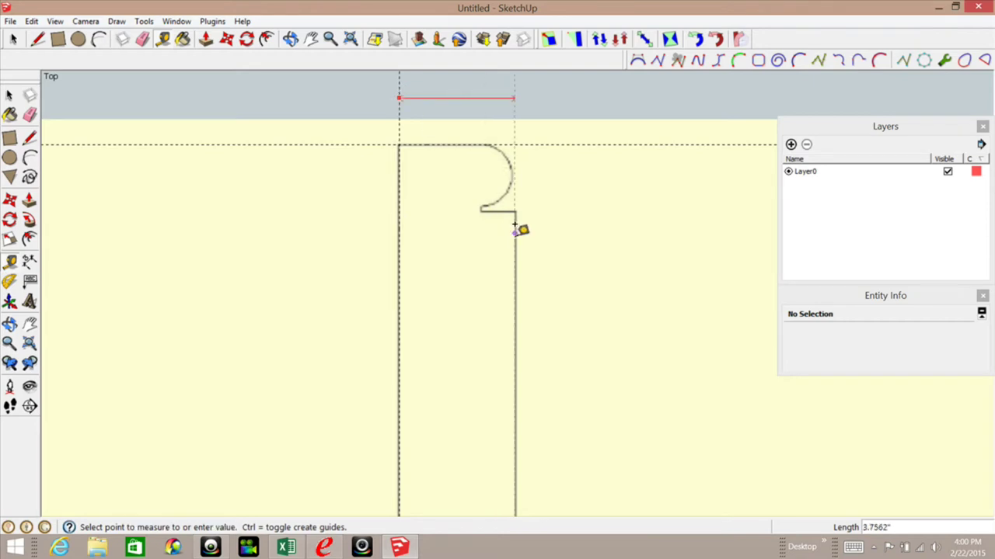
{"action": "left_click", "coordinate": [515, 226]}
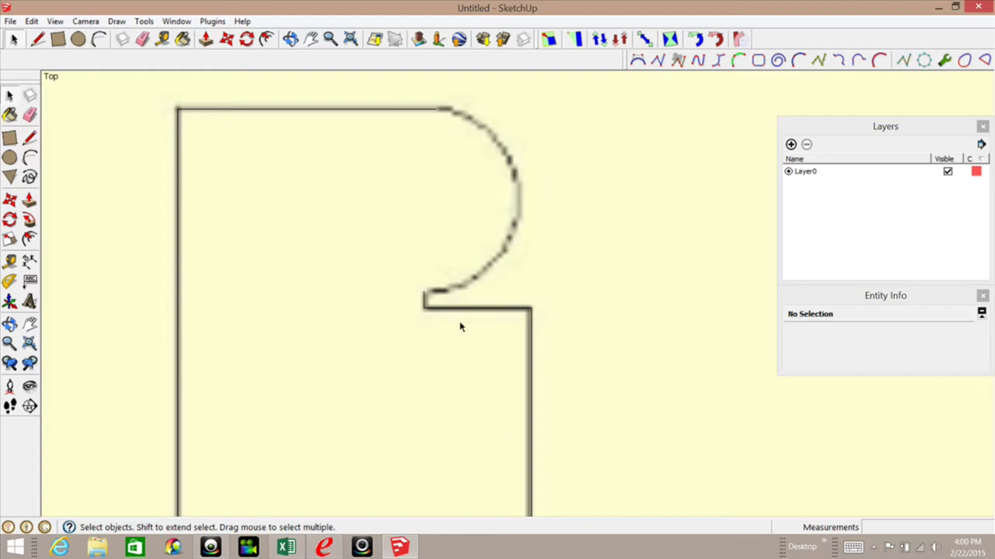
- Draw a 2-Point Arc from the top edge's end to the lower step corner, bulging over the bead
{"action": "left_click", "coordinate": [29, 158]}
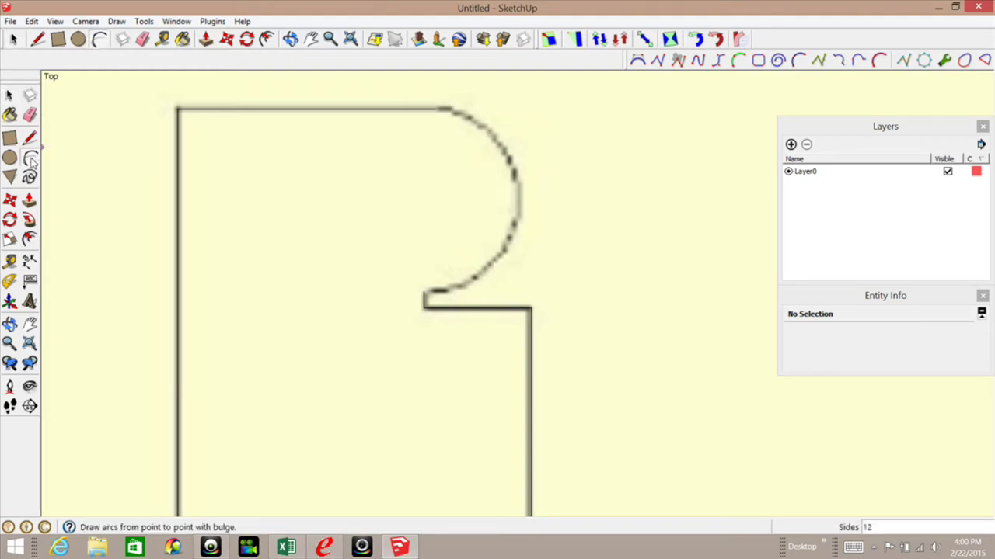
{"action": "left_click", "coordinate": [436, 109]}
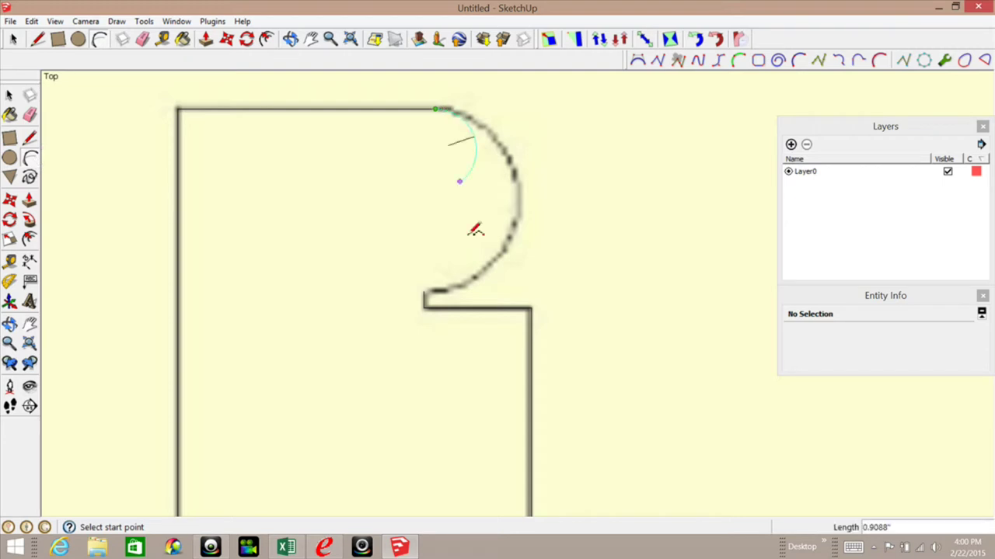
{"action": "left_click", "coordinate": [425, 293]}
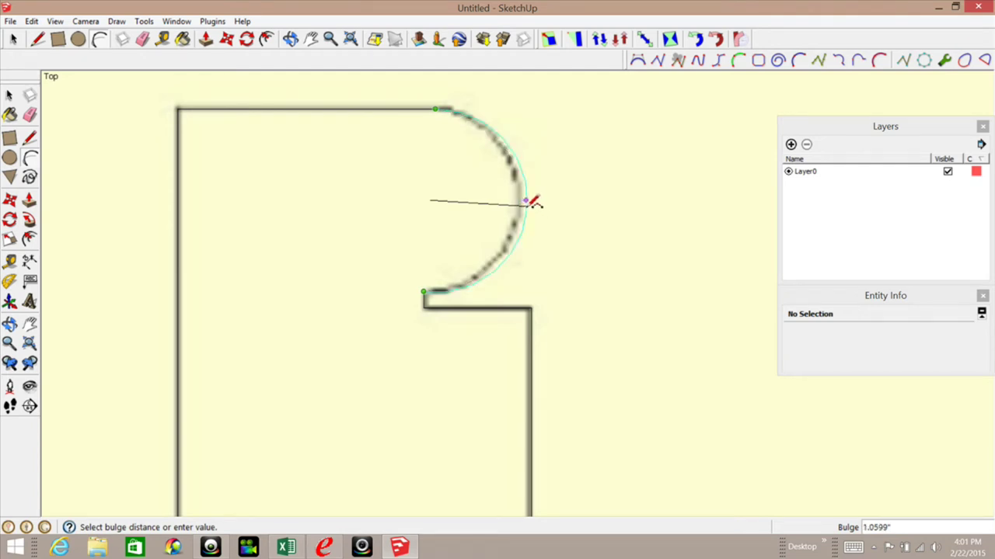
{"action": "scroll", "coordinate": [525, 198], "scroll_direction": "up", "scroll_amount": 4}
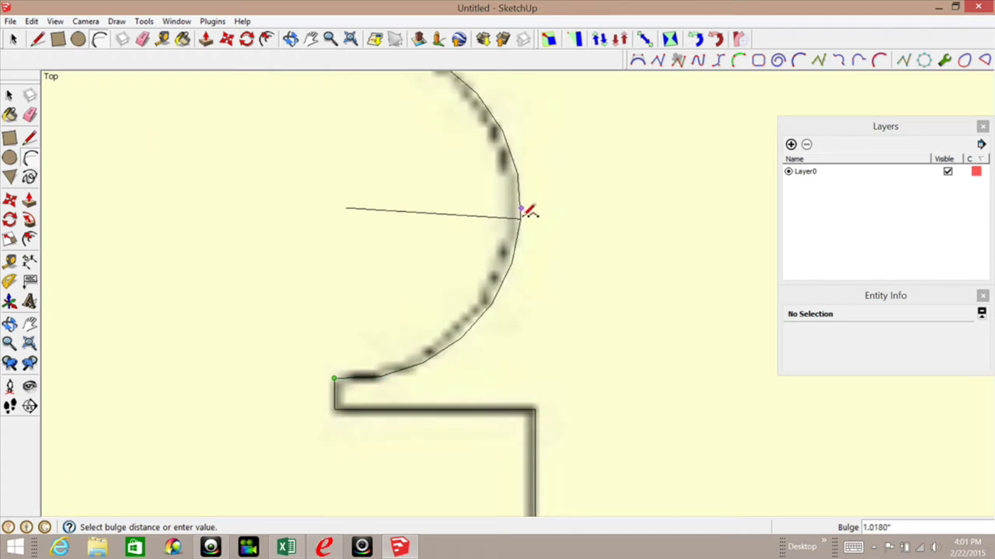
{"action": "left_click", "coordinate": [521, 210]}
{"action": "scroll", "coordinate": [527, 201], "scroll_direction": "down", "scroll_amount": 5}
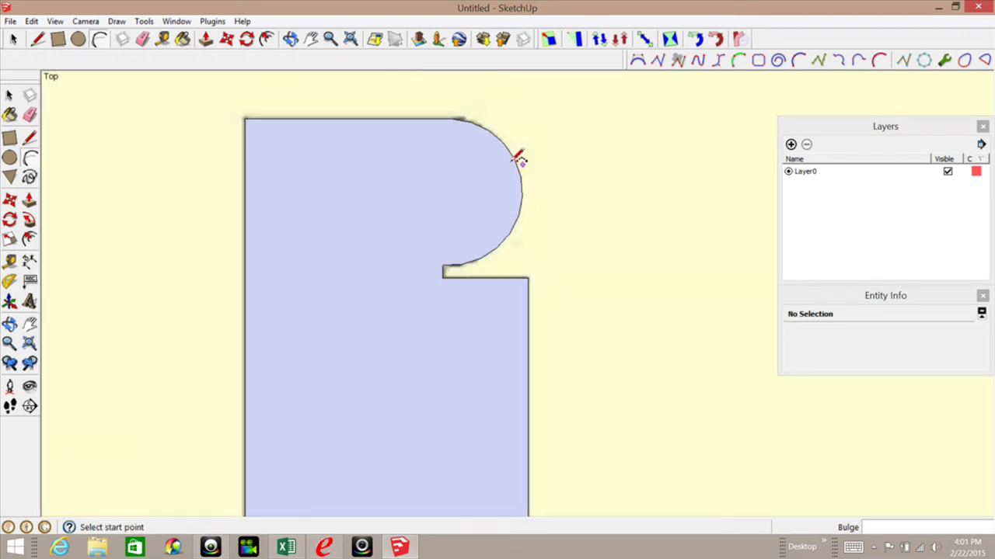
{"action": "scroll", "coordinate": [486, 139], "scroll_direction": "down", "scroll_amount": 5}
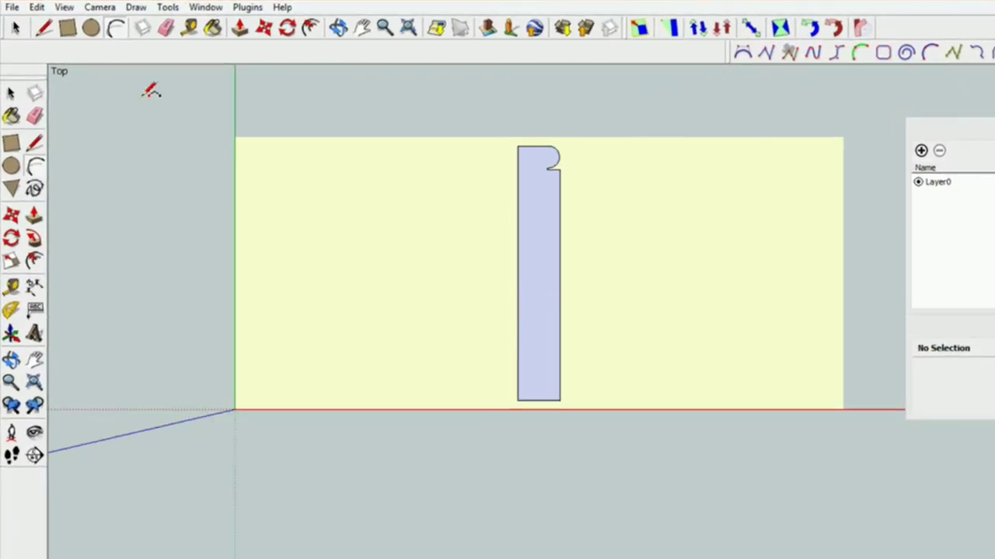
- Move the yellow reference image further right, out of the way
{"action": "left_click", "coordinate": [10, 93]}
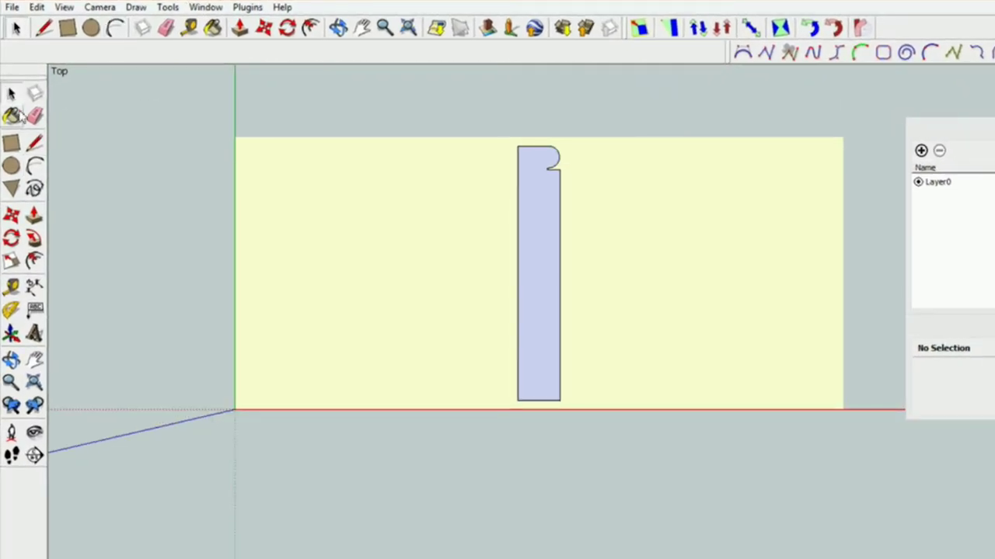
{"action": "double_click", "coordinate": [308, 211]}
{"action": "left_click", "coordinate": [11, 215]}
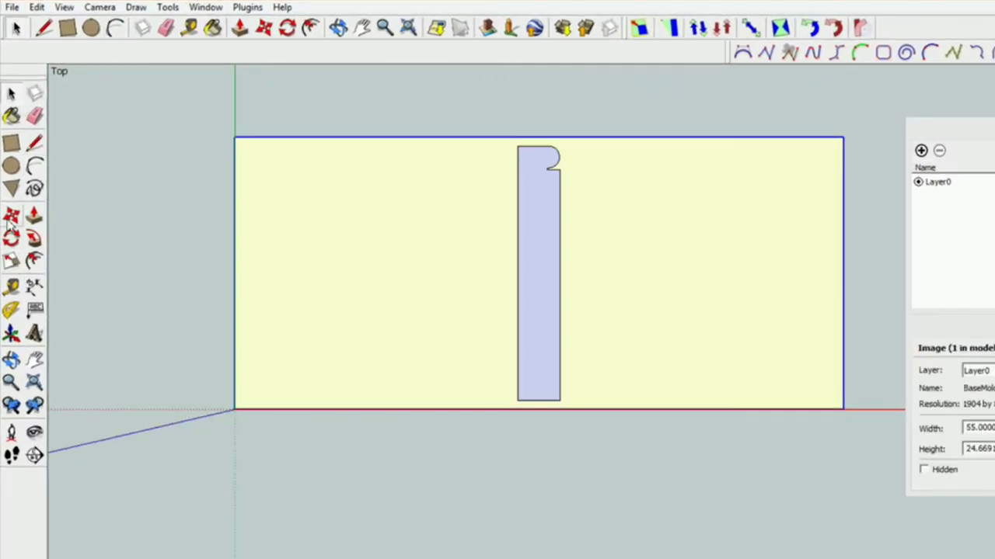
{"action": "left_click", "coordinate": [237, 409]}
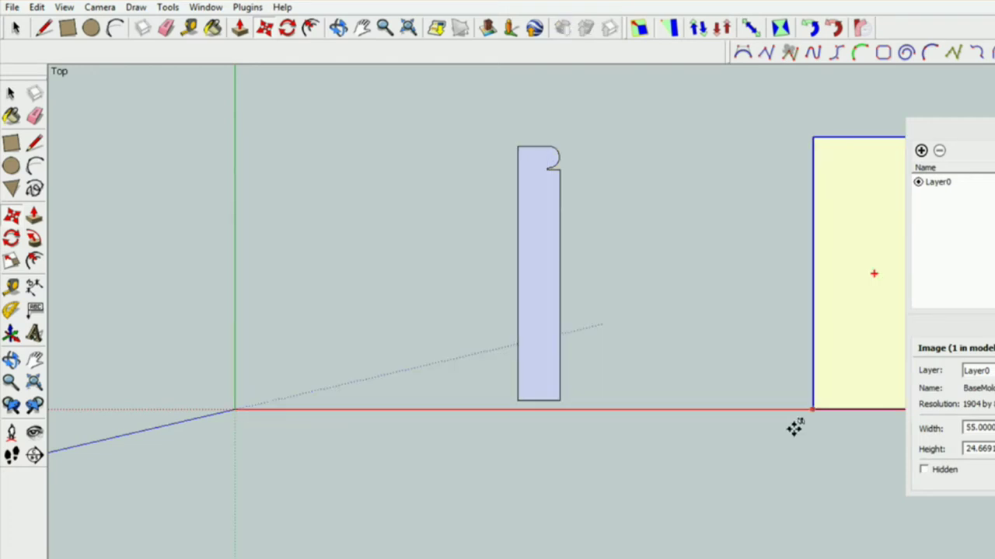
{"action": "left_click", "coordinate": [794, 429]}
{"action": "key", "text": "space"}
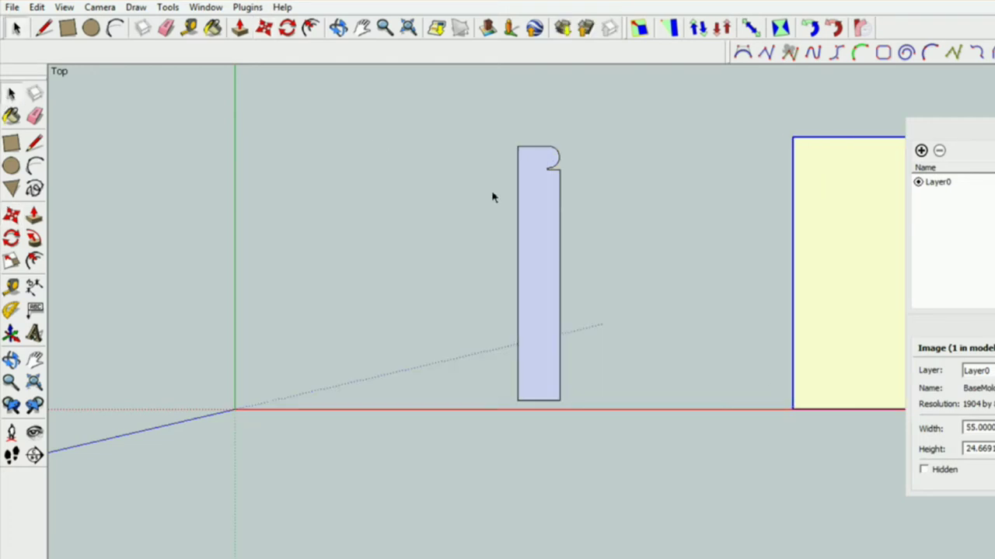
- Copy the whole molding profile with Move+Ctrl so its lower-left corner sits on the origin
{"action": "left_click_drag", "start_coordinate": [480, 126], "coordinate": [621, 440]}
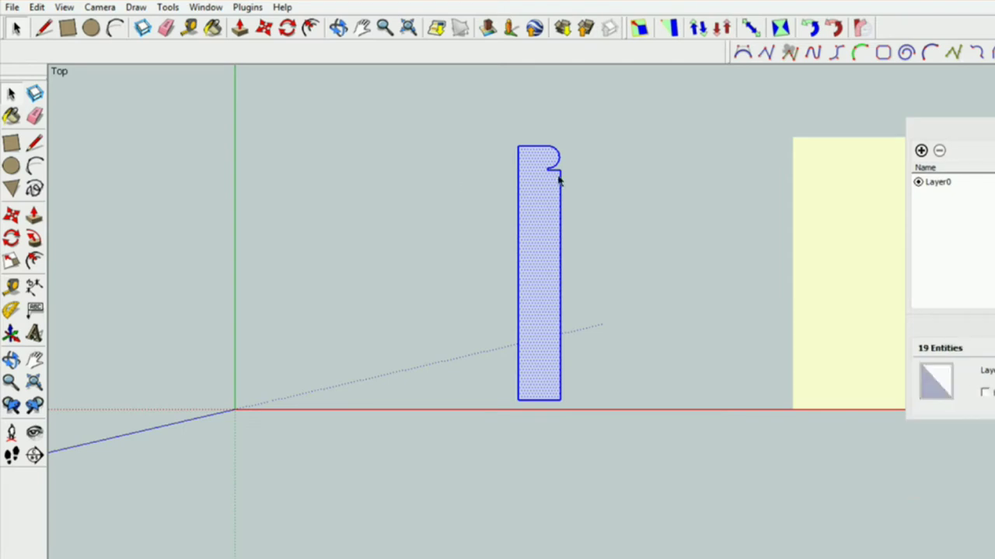
{"action": "left_click", "coordinate": [11, 217]}
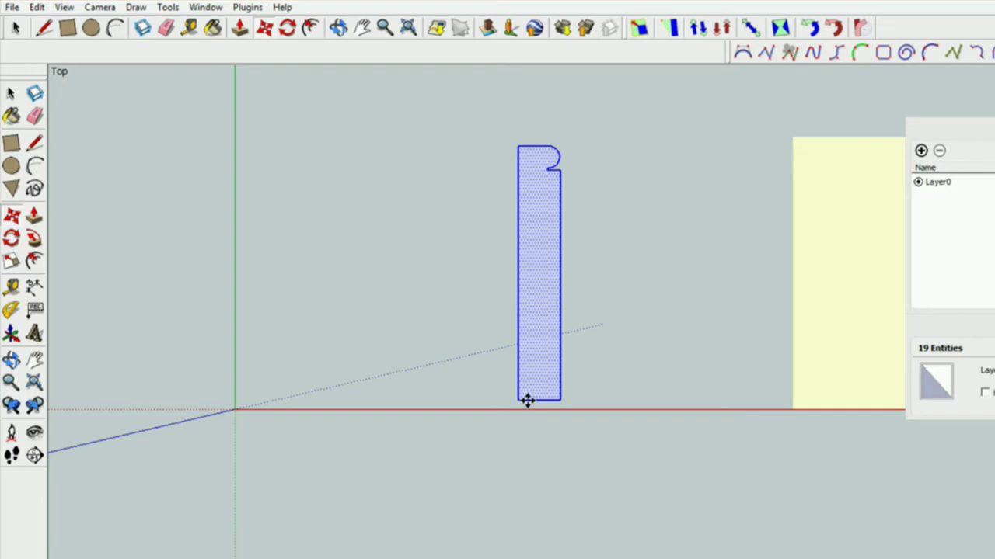
{"action": "left_click", "coordinate": [517, 400]}
{"action": "key", "text": "ctrl"}
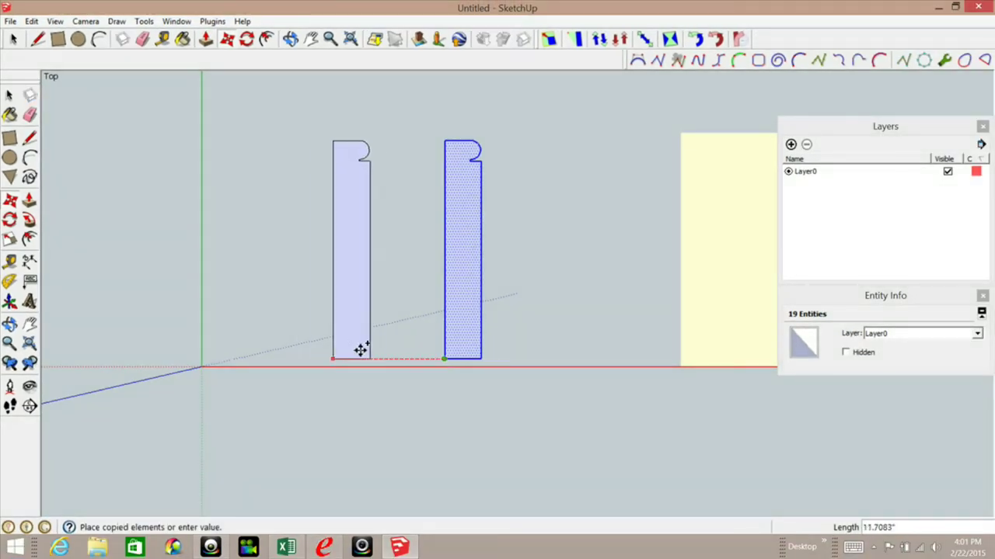
{"action": "left_click", "coordinate": [204, 361]}
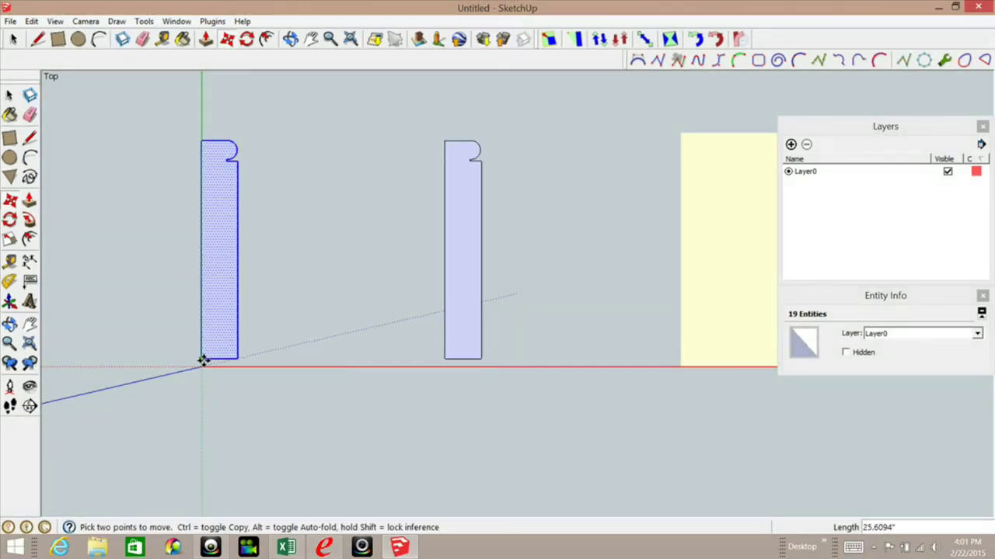
{"action": "left_click_drag", "start_coordinate": [203, 362], "coordinate": [201, 366]}
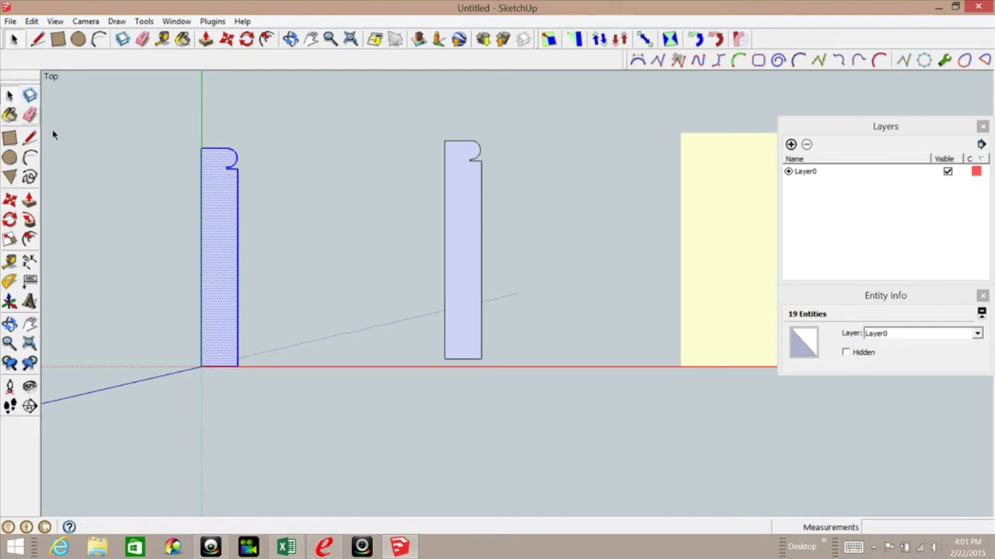
{"action": "left_click", "coordinate": [376, 227]}
{"action": "scroll", "coordinate": [455, 180], "scroll_direction": "down", "scroll_amount": 2}
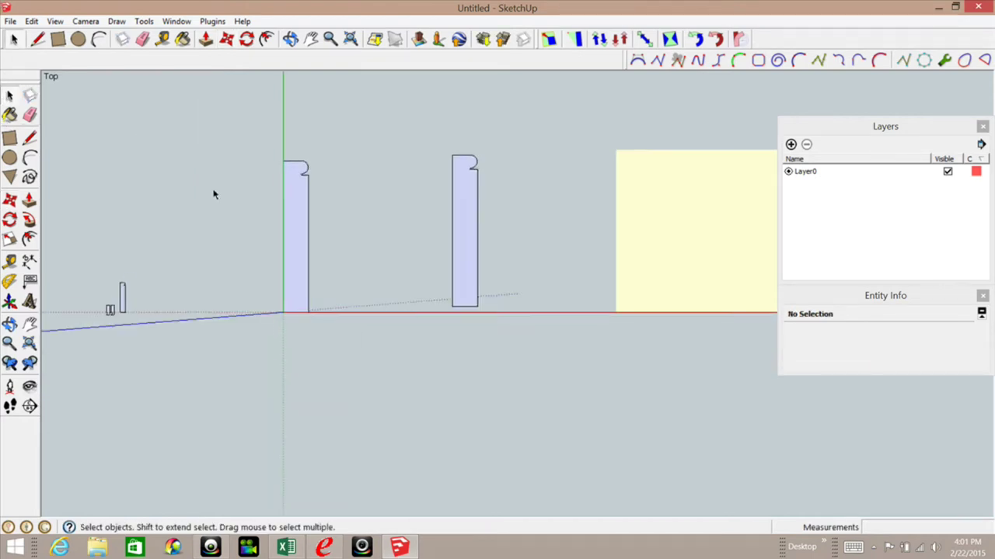
{"action": "scroll", "coordinate": [313, 158], "scroll_direction": "up", "scroll_amount": 5}
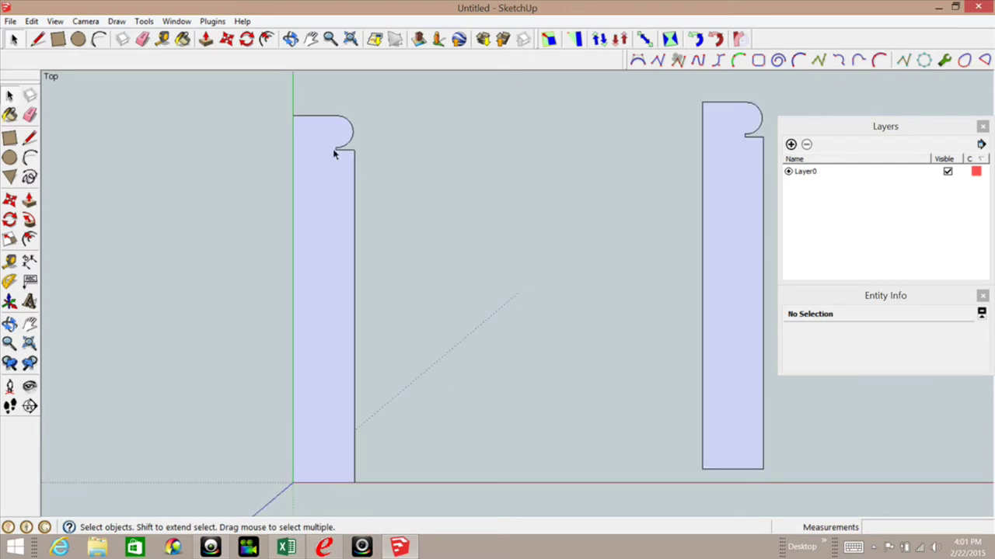
{"action": "scroll", "coordinate": [334, 153], "scroll_direction": "down", "scroll_amount": 1}
{"action": "scroll", "coordinate": [353, 97], "scroll_direction": "up", "scroll_amount": 5}
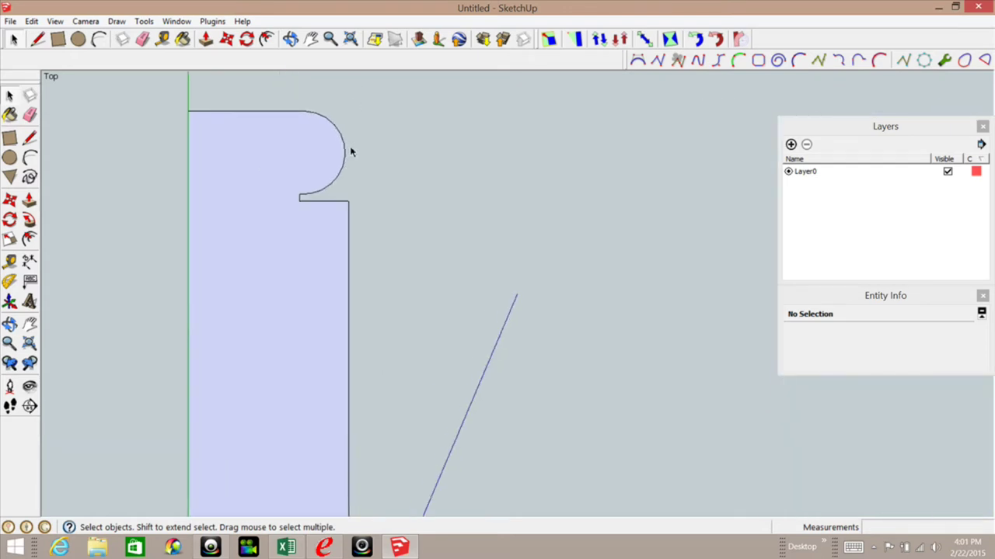
{"action": "scroll", "coordinate": [351, 151], "scroll_direction": "up", "scroll_amount": 1}
- Set the copy's nose arc to 2 segments in Entity Info, forming a pointed bevel
{"action": "left_click", "coordinate": [316, 116]}
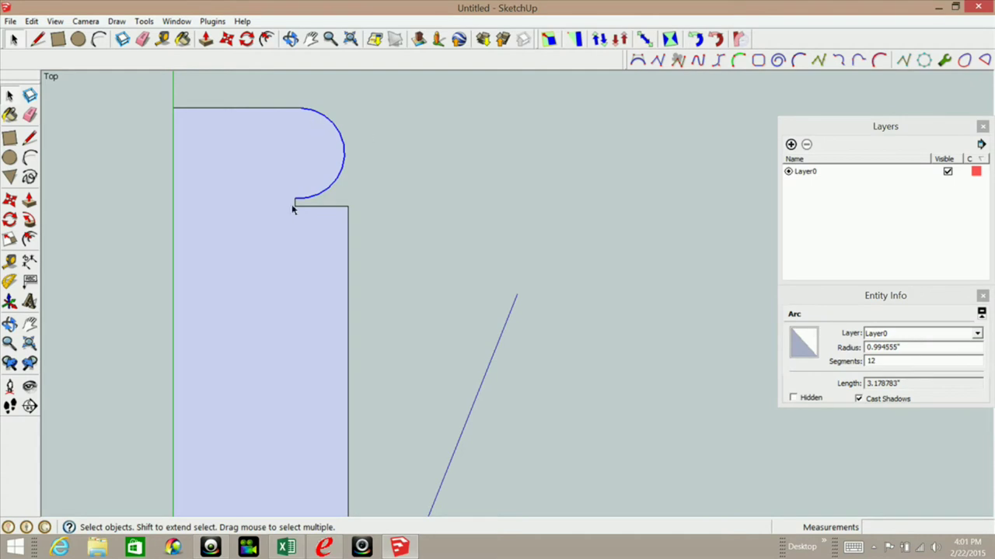
{"action": "double_click", "coordinate": [884, 361]}
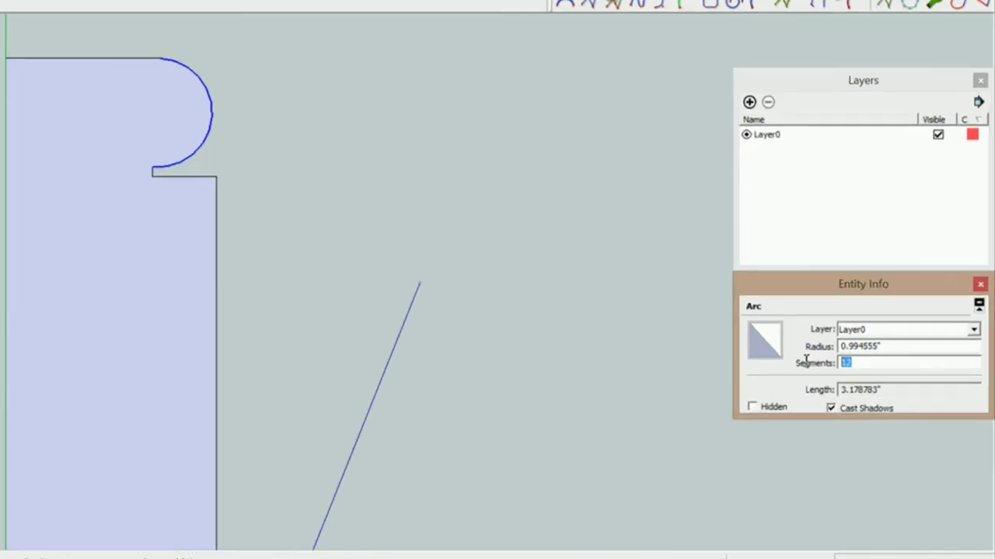
{"action": "type", "text": "2"}
{"action": "key", "text": "Return"}
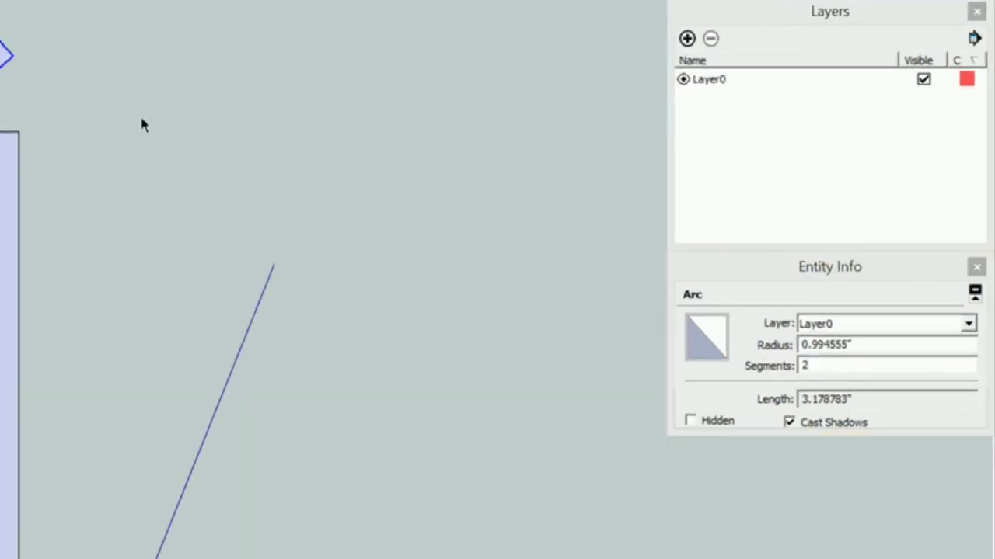
{"action": "left_click", "coordinate": [14, 71]}
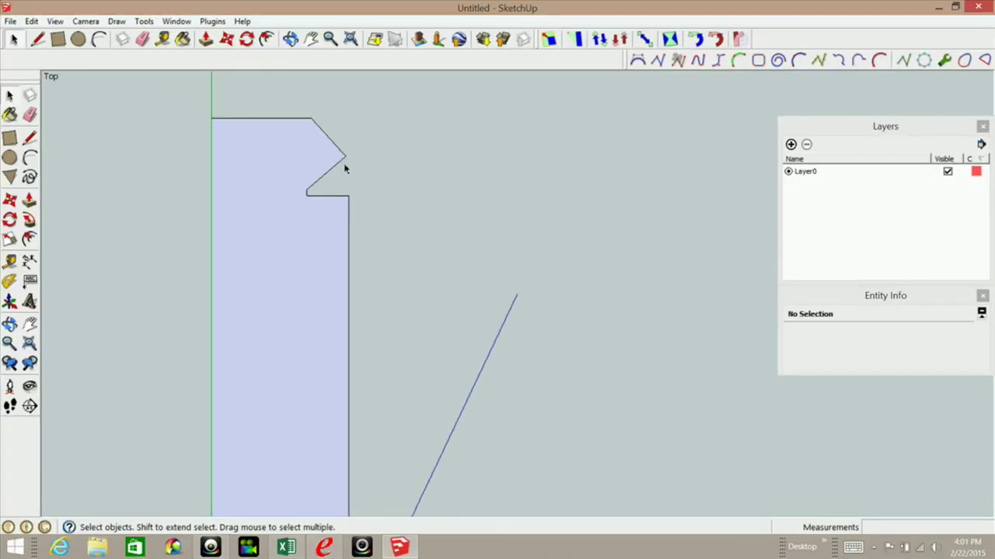
{"action": "scroll", "coordinate": [346, 167], "scroll_direction": "down", "scroll_amount": 1}
{"action": "scroll", "coordinate": [330, 153], "scroll_direction": "up", "scroll_amount": 2}
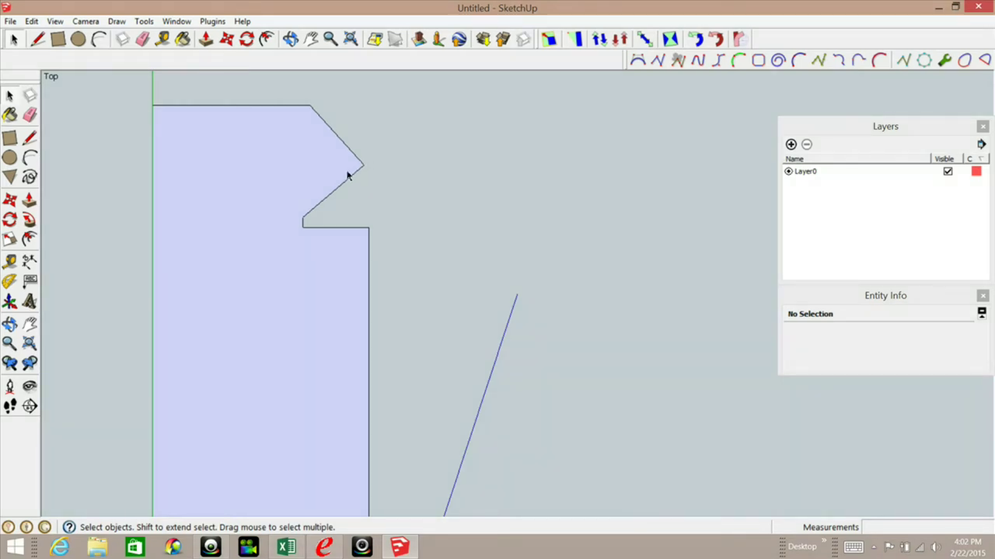
{"action": "scroll", "coordinate": [347, 176], "scroll_direction": "down", "scroll_amount": 2}
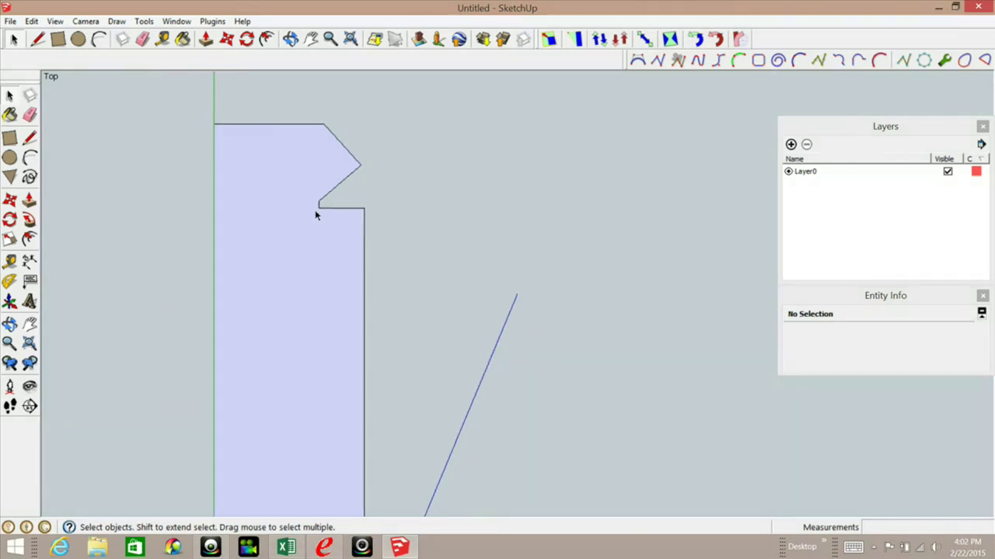
{"action": "scroll", "coordinate": [307, 159], "scroll_direction": "down", "scroll_amount": 2}
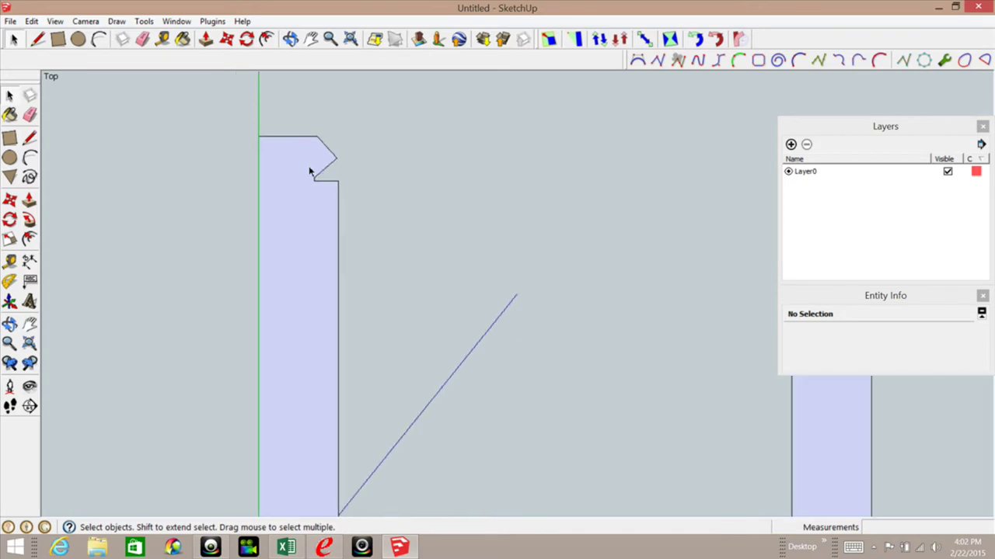
{"action": "scroll", "coordinate": [309, 171], "scroll_direction": "up", "scroll_amount": 3}
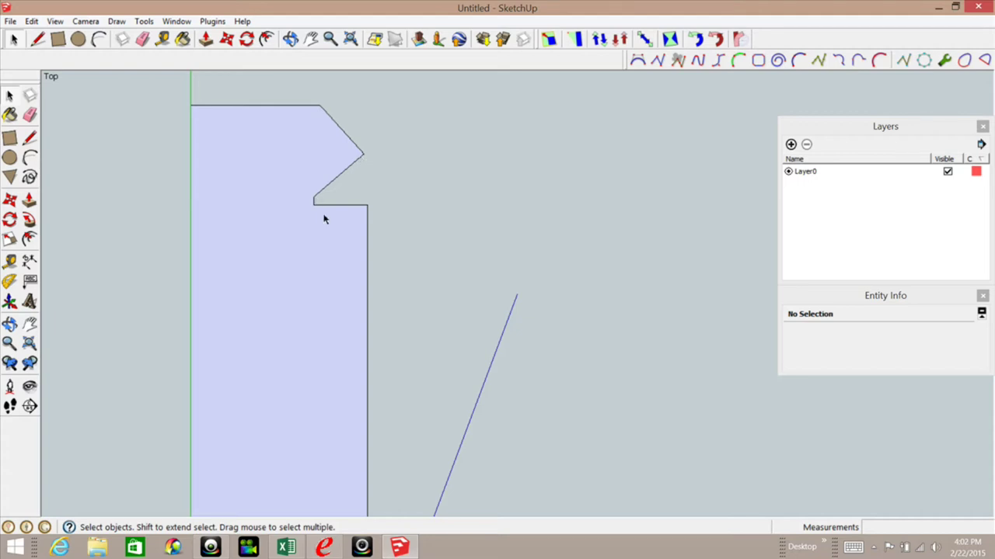
{"action": "scroll", "coordinate": [325, 219], "scroll_direction": "down", "scroll_amount": 3}
{"action": "scroll", "coordinate": [319, 204], "scroll_direction": "up", "scroll_amount": 2}
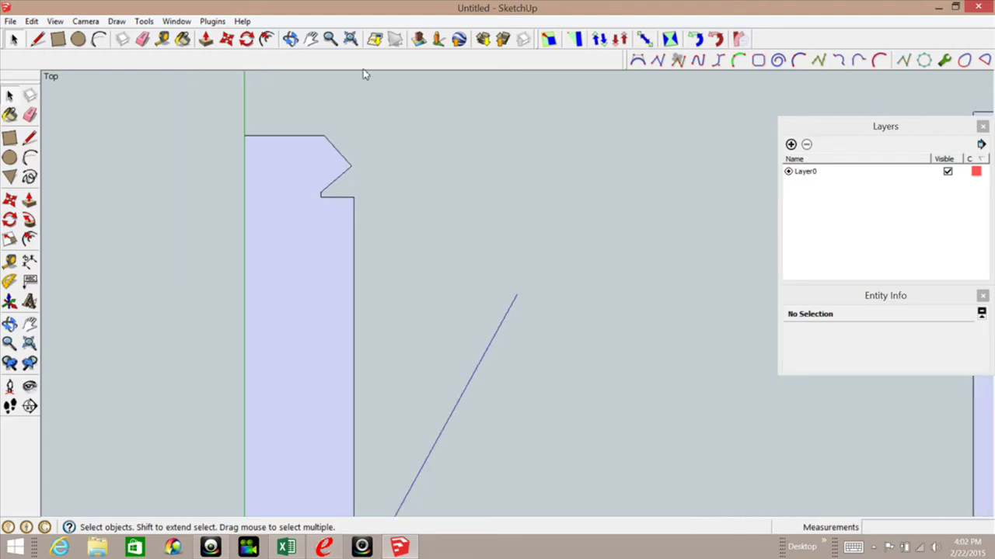
- Box-scale the copied profile to exact new dimensions: Red 3/4 inch, Green 4 1/2 inches
{"action": "double_click", "coordinate": [294, 220]}
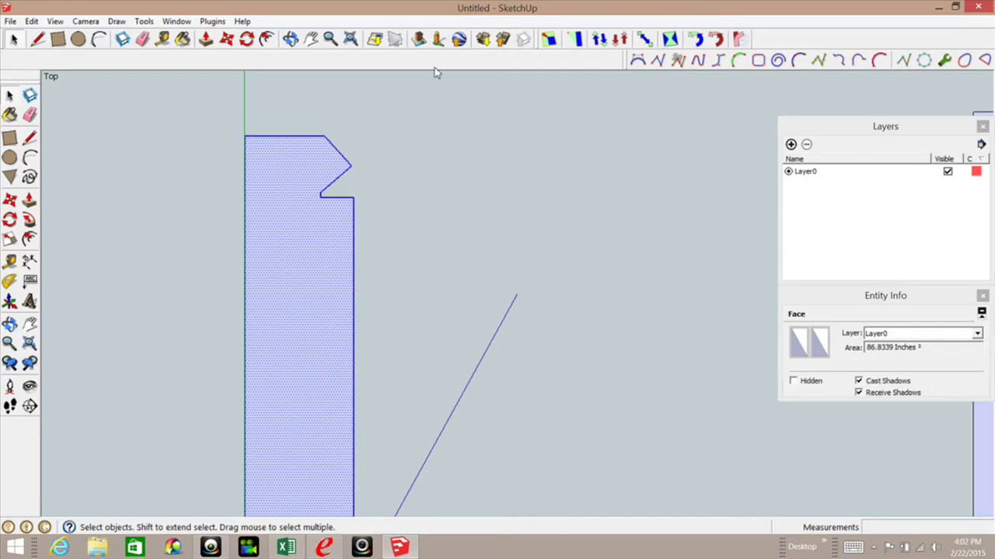
{"action": "left_click", "coordinate": [548, 39]}
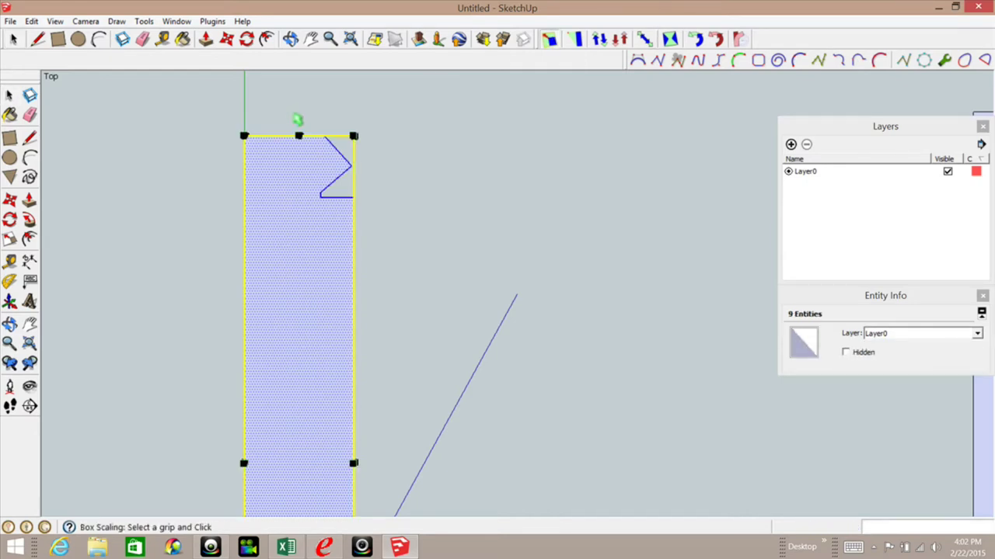
{"action": "right_click", "coordinate": [354, 135]}
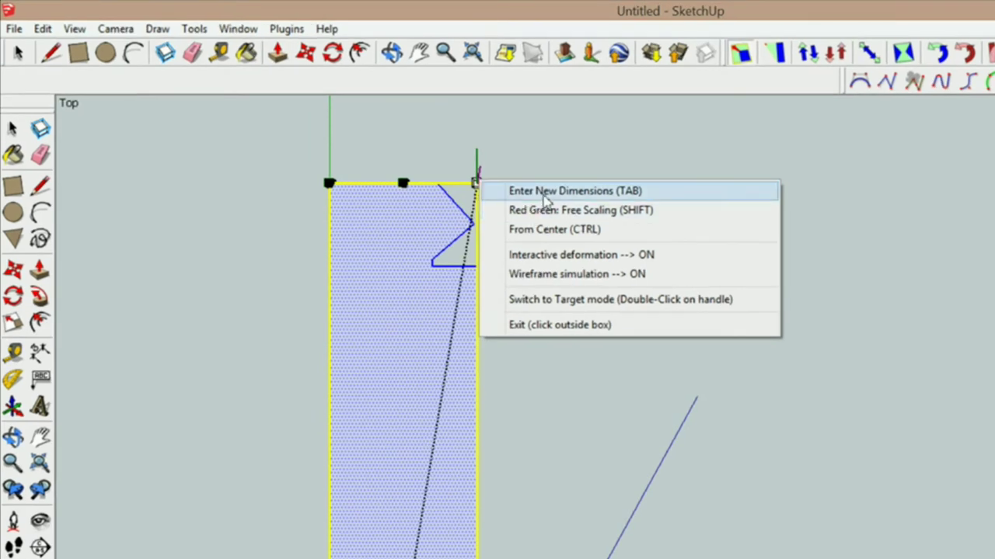
{"action": "left_click", "coordinate": [545, 199]}
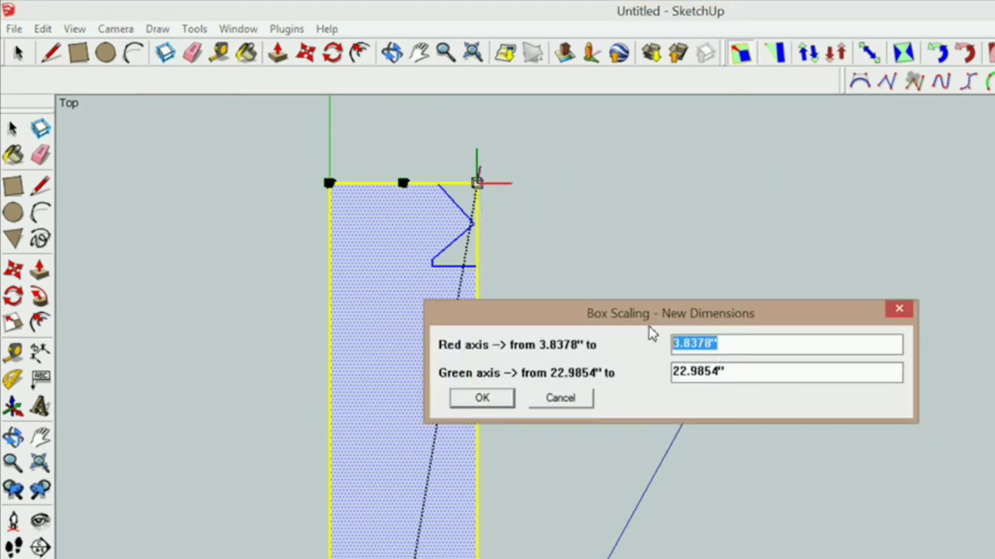
{"action": "type", "text": "3/4"}
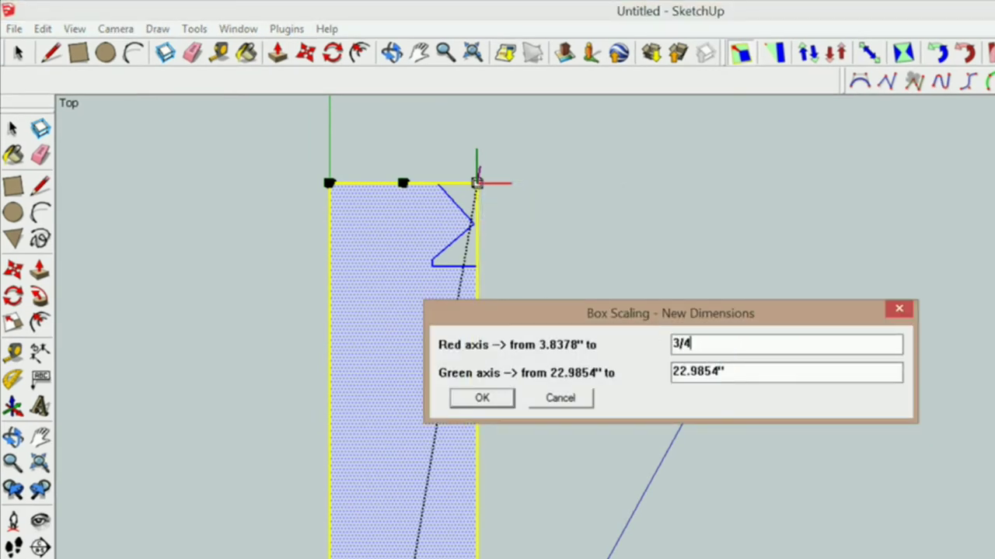
{"action": "double_click", "coordinate": [742, 373]}
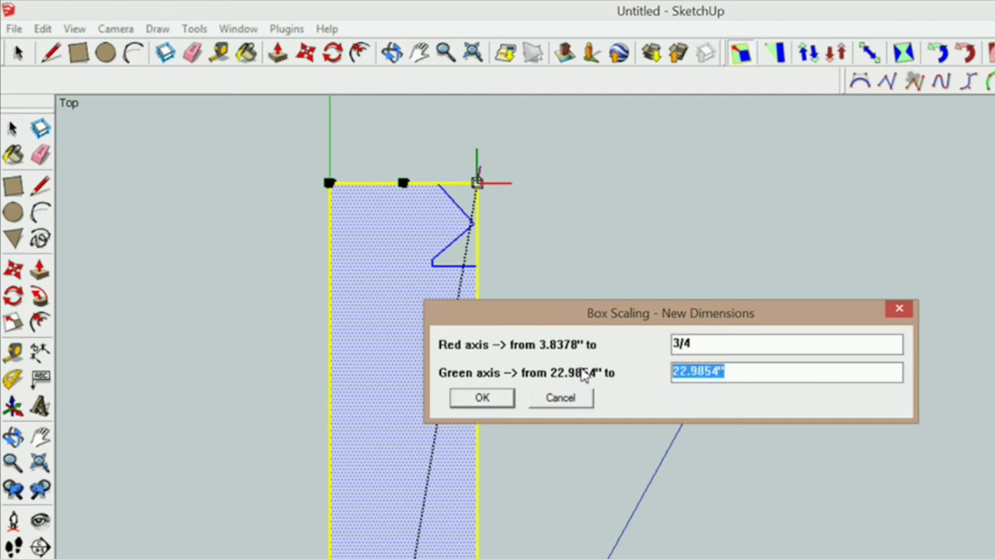
{"action": "type", "text": "4 1/2"}
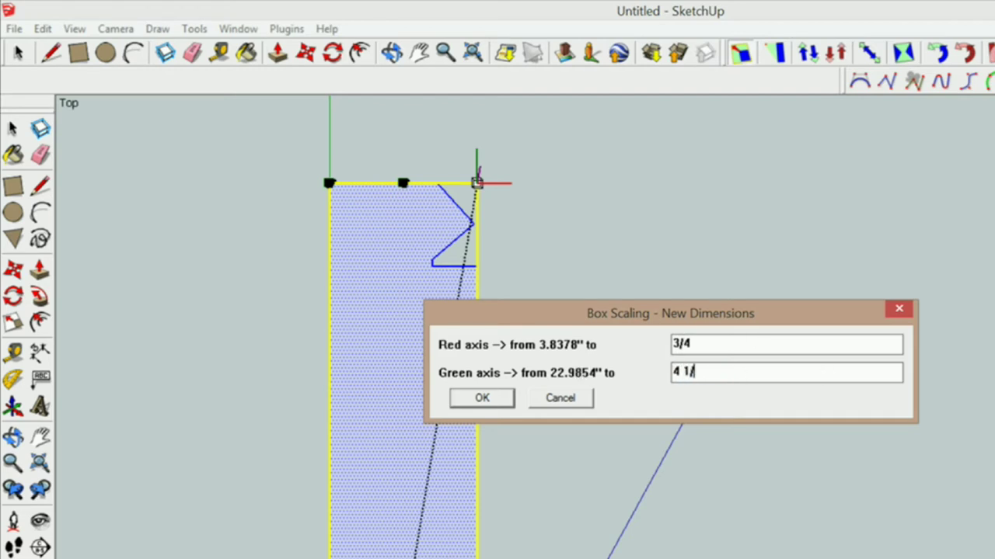
{"action": "left_click", "coordinate": [483, 398]}
{"action": "scroll", "coordinate": [490, 210], "scroll_direction": "down", "scroll_amount": 2}
{"action": "scroll", "coordinate": [427, 462], "scroll_direction": "down", "scroll_amount": 2}
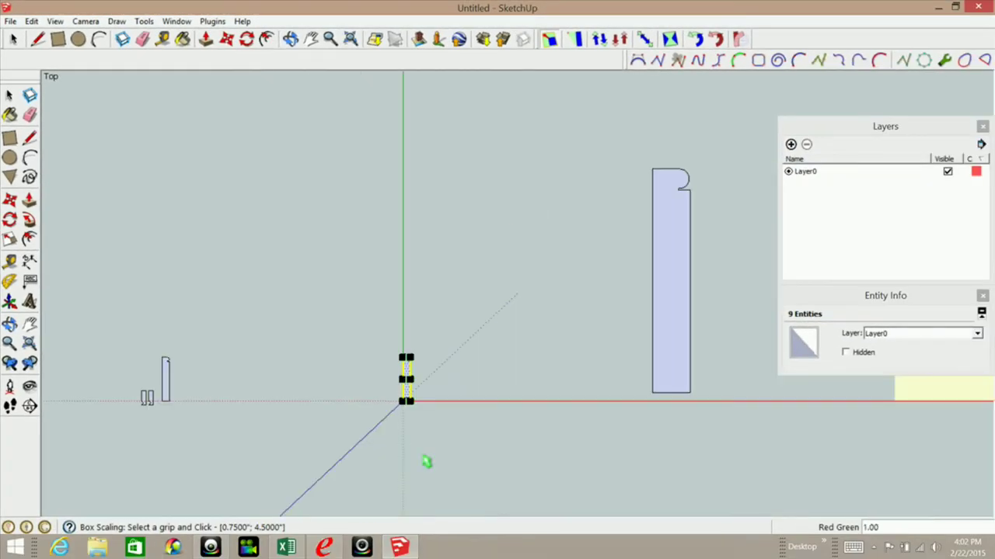
{"action": "scroll", "coordinate": [368, 345], "scroll_direction": "up", "scroll_amount": 4}
{"action": "key", "text": "space"}
- Draw an arc from the bevel's top corner to the notch's lower vertex, rounding the nose
{"action": "scroll", "coordinate": [369, 289], "scroll_direction": "up", "scroll_amount": 2}
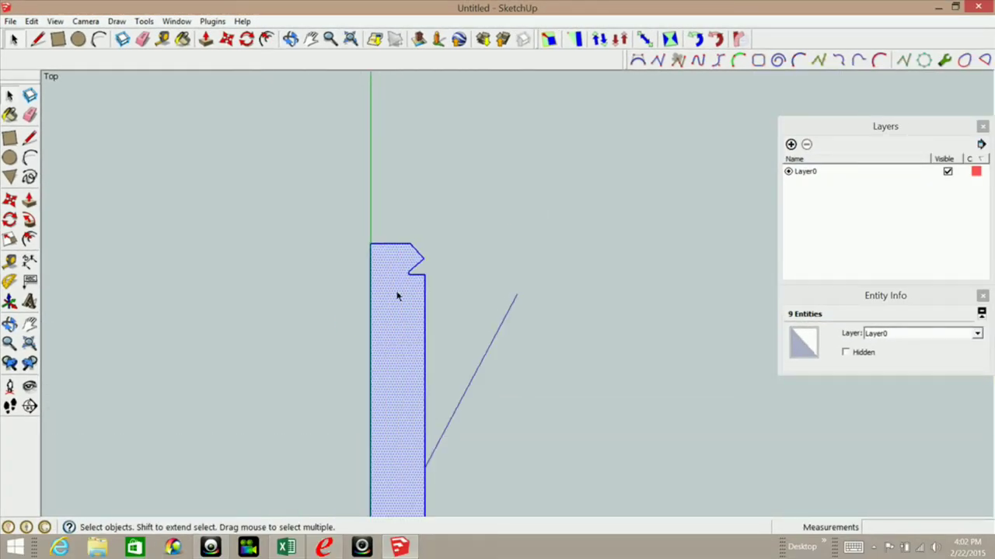
{"action": "scroll", "coordinate": [396, 295], "scroll_direction": "up", "scroll_amount": 3}
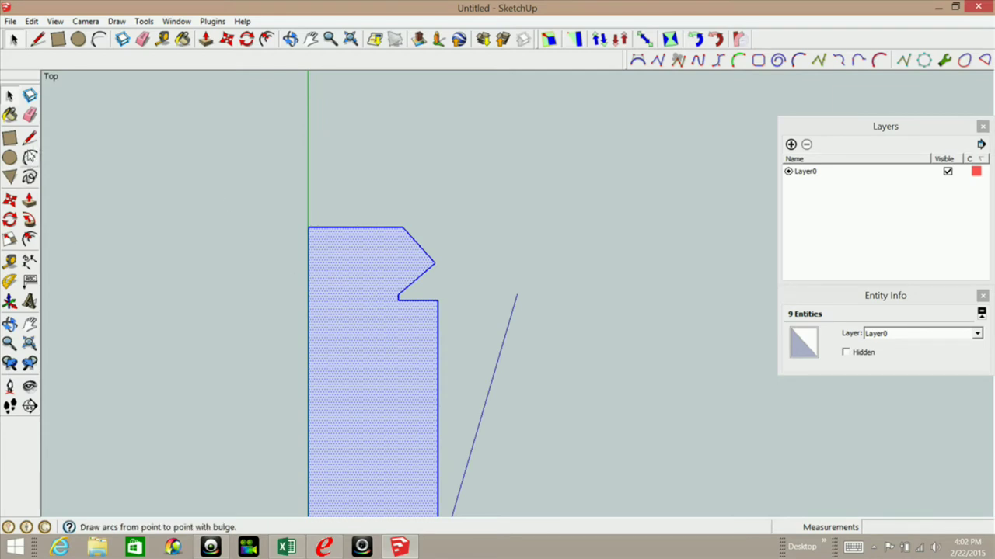
{"action": "left_click", "coordinate": [29, 157]}
{"action": "left_click", "coordinate": [401, 227]}
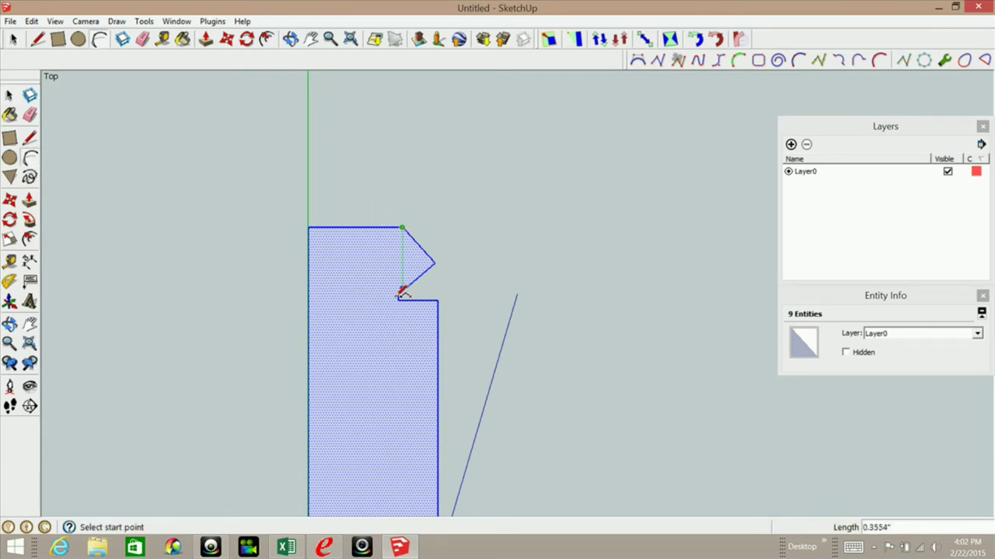
{"action": "left_click", "coordinate": [398, 298]}
{"action": "left_click", "coordinate": [436, 263]}
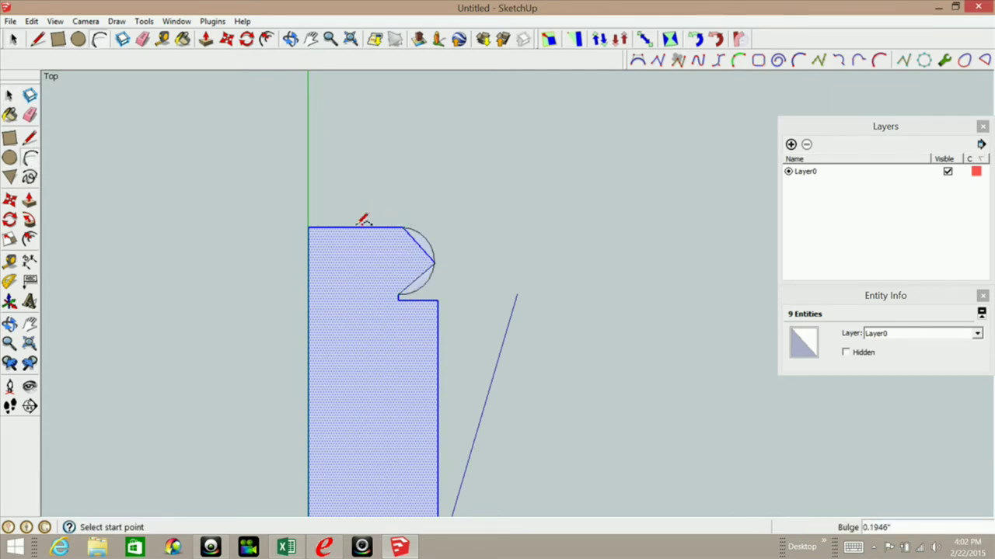
- Erase the diagonal edge from the top corner, then undo and redo that erase via Edit
{"action": "left_click", "coordinate": [29, 115]}
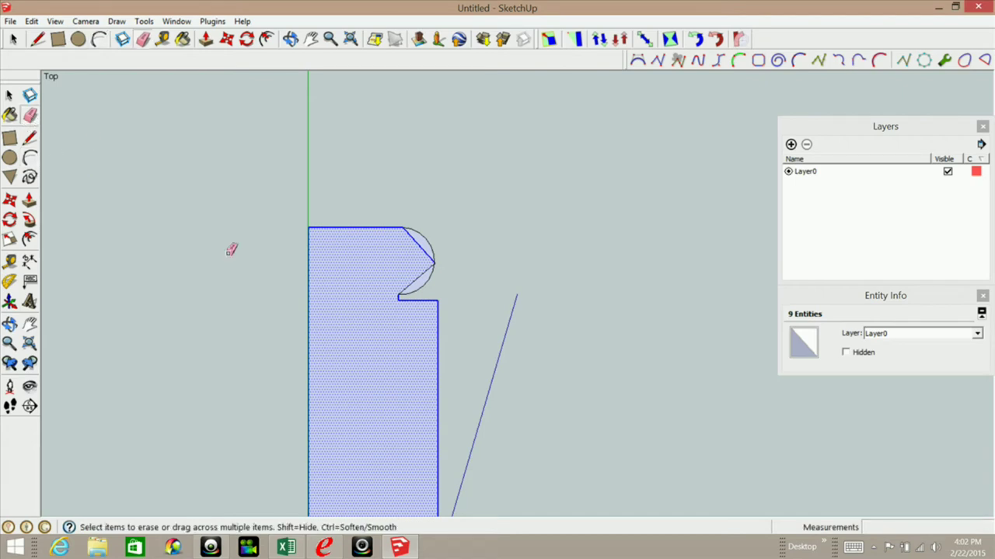
{"action": "scroll", "coordinate": [409, 230], "scroll_direction": "up", "scroll_amount": 3}
{"action": "scroll", "coordinate": [411, 227], "scroll_direction": "up", "scroll_amount": 2}
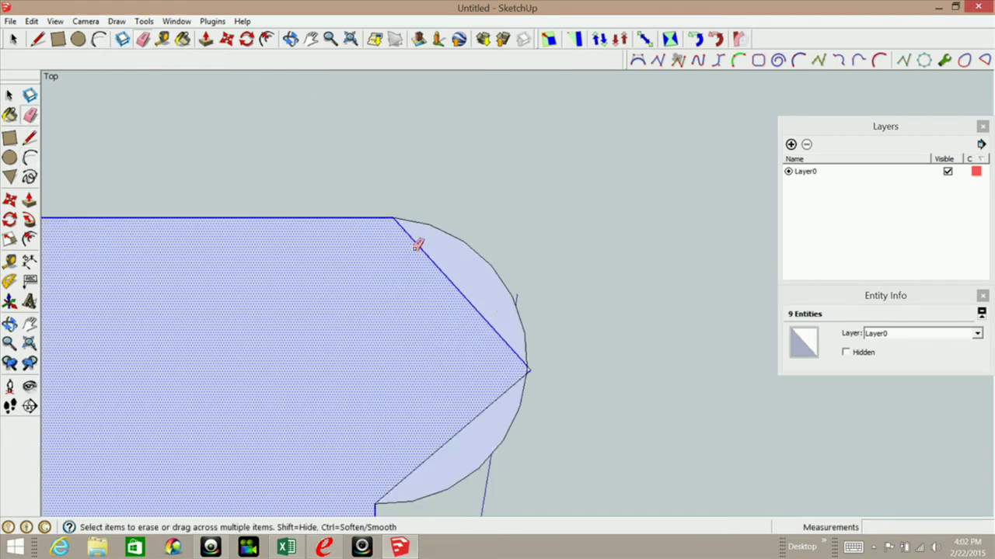
{"action": "left_click", "coordinate": [422, 238]}
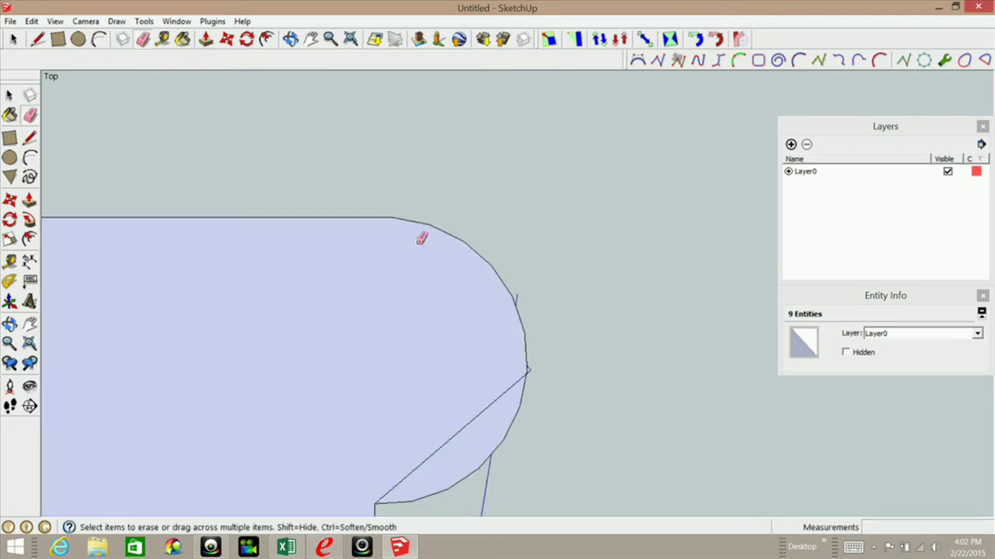
{"action": "left_click", "coordinate": [32, 21]}
{"action": "left_click", "coordinate": [36, 37]}
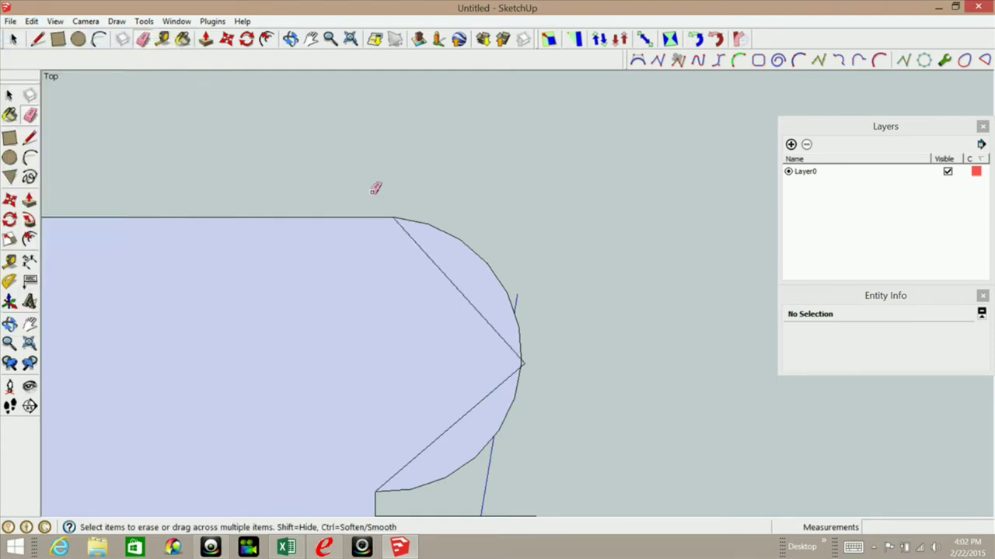
{"action": "left_click", "coordinate": [31, 21]}
{"action": "left_click", "coordinate": [44, 52]}
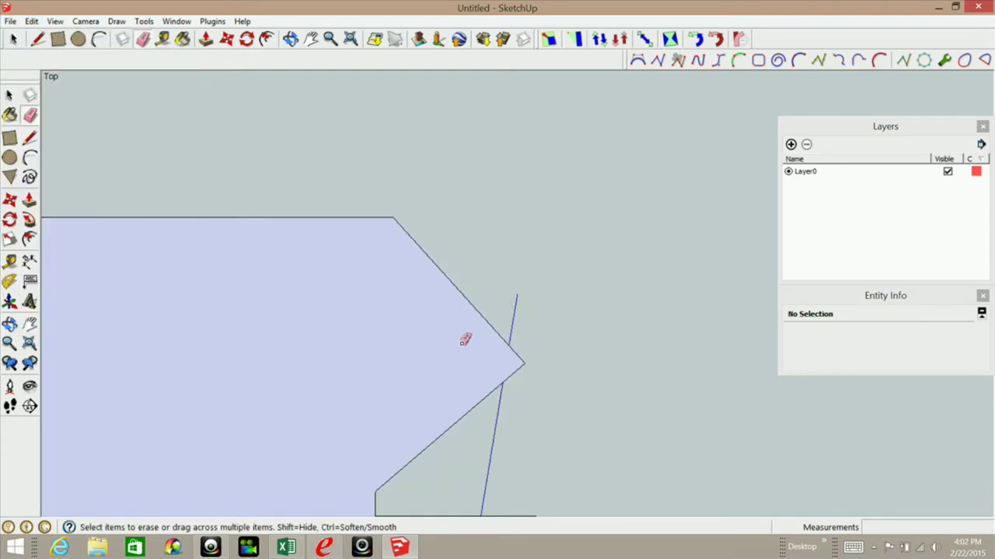
- Draw a 2-Point Arc from the profile's top corner to the lower corner to complete the curve
{"action": "left_click", "coordinate": [30, 157]}
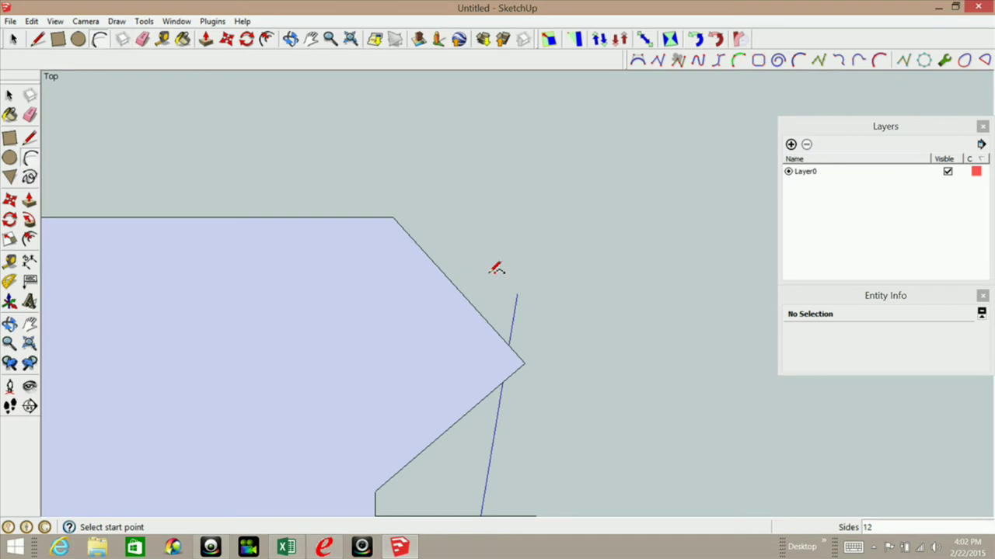
{"action": "left_click", "coordinate": [392, 219]}
{"action": "left_click", "coordinate": [374, 491]}
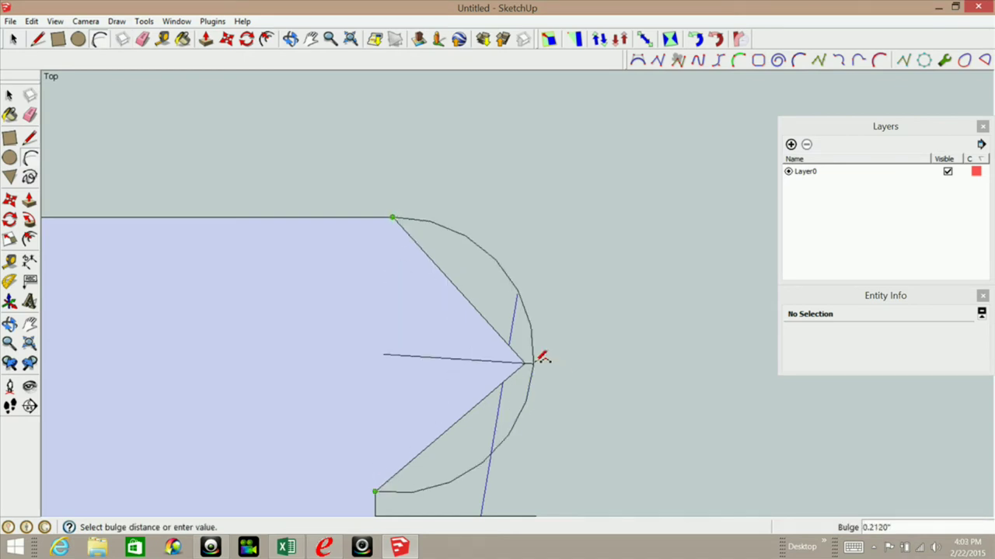
{"action": "scroll", "coordinate": [533, 365], "scroll_direction": "up", "scroll_amount": 2}
{"action": "scroll", "coordinate": [533, 365], "scroll_direction": "up", "scroll_amount": 1}
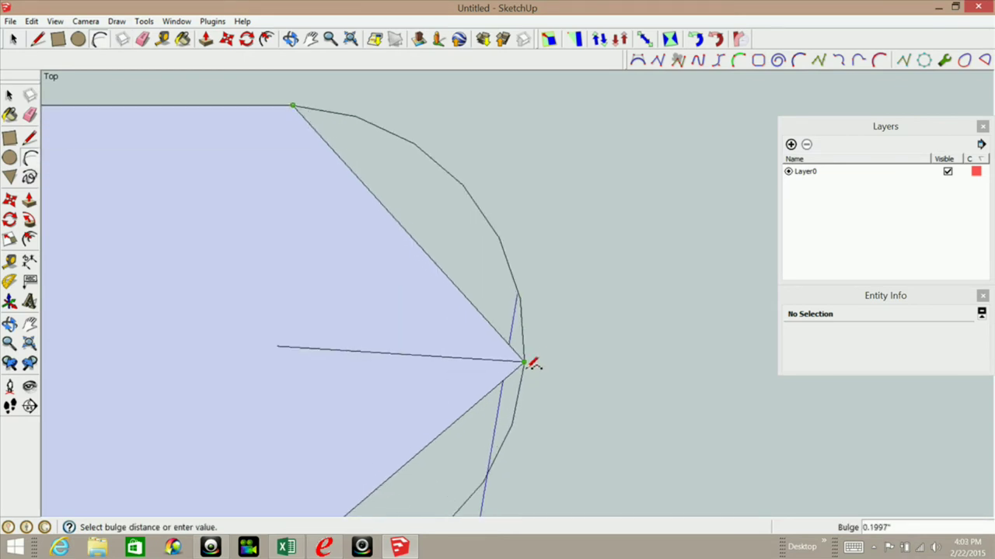
{"action": "left_click", "coordinate": [531, 364]}
- Erase the leftover diagonal edges from the top corner and from the arc end to the notch
{"action": "left_click", "coordinate": [30, 114]}
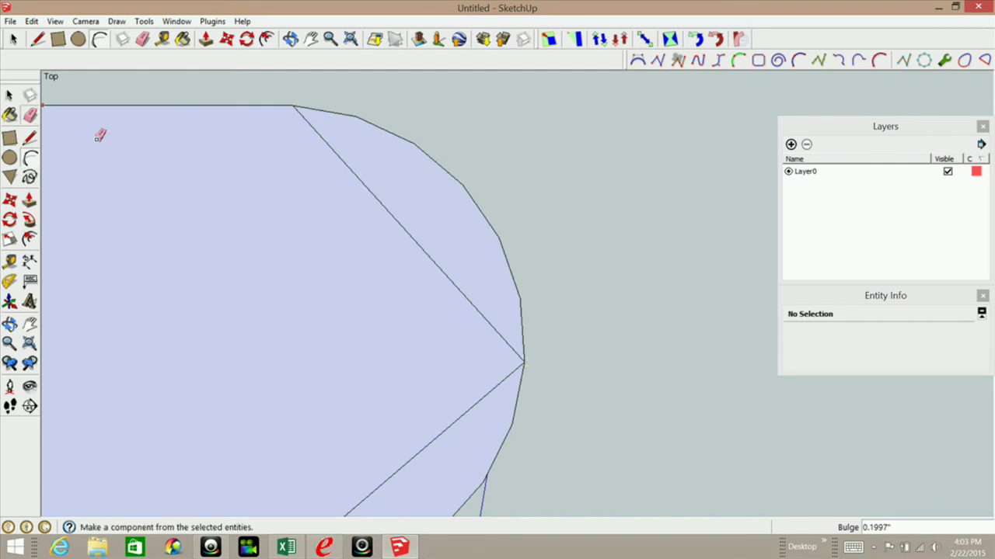
{"action": "left_click", "coordinate": [397, 220]}
{"action": "scroll", "coordinate": [424, 183], "scroll_direction": "down", "scroll_amount": 5}
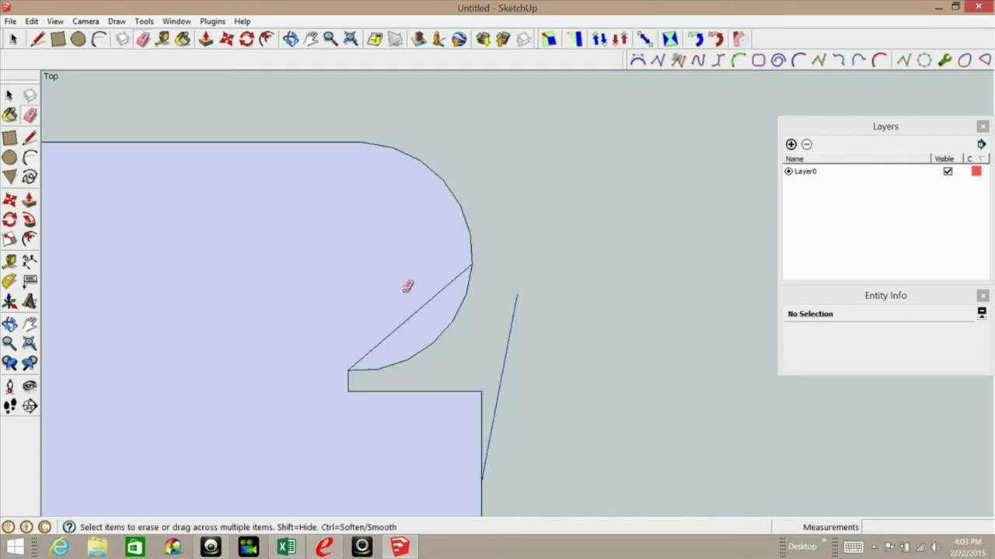
{"action": "left_click", "coordinate": [422, 309]}
{"action": "scroll", "coordinate": [370, 164], "scroll_direction": "down", "scroll_amount": 3}
{"action": "scroll", "coordinate": [373, 187], "scroll_direction": "down", "scroll_amount": 3}
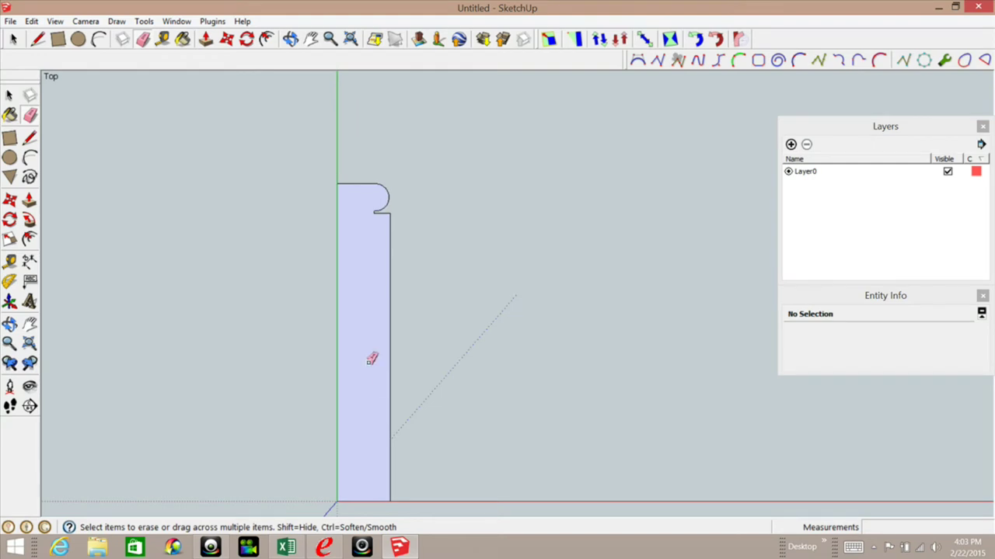
{"action": "left_click", "coordinate": [9, 95]}
{"action": "double_click", "coordinate": [351, 254]}
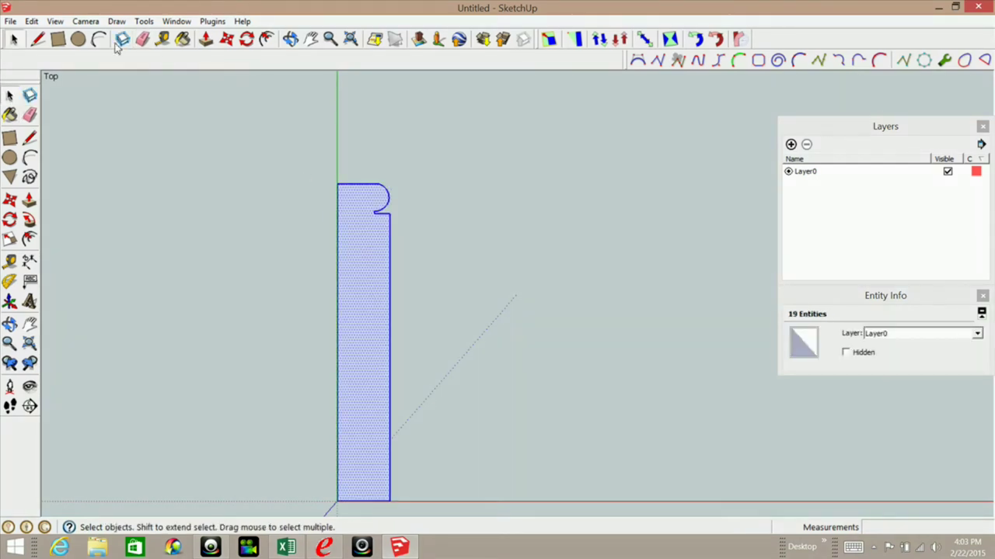
{"action": "left_click", "coordinate": [144, 20]}
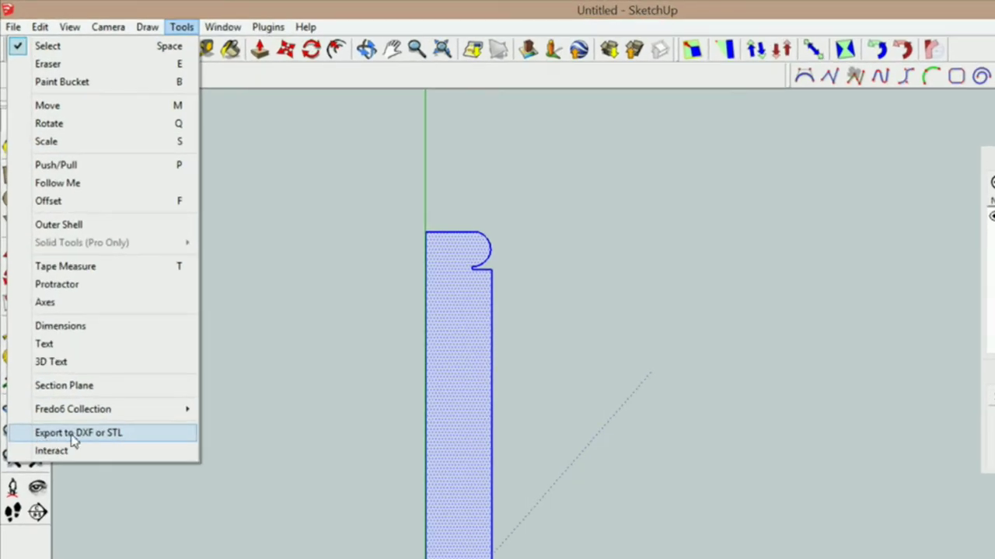
{"action": "left_click", "coordinate": [96, 440]}
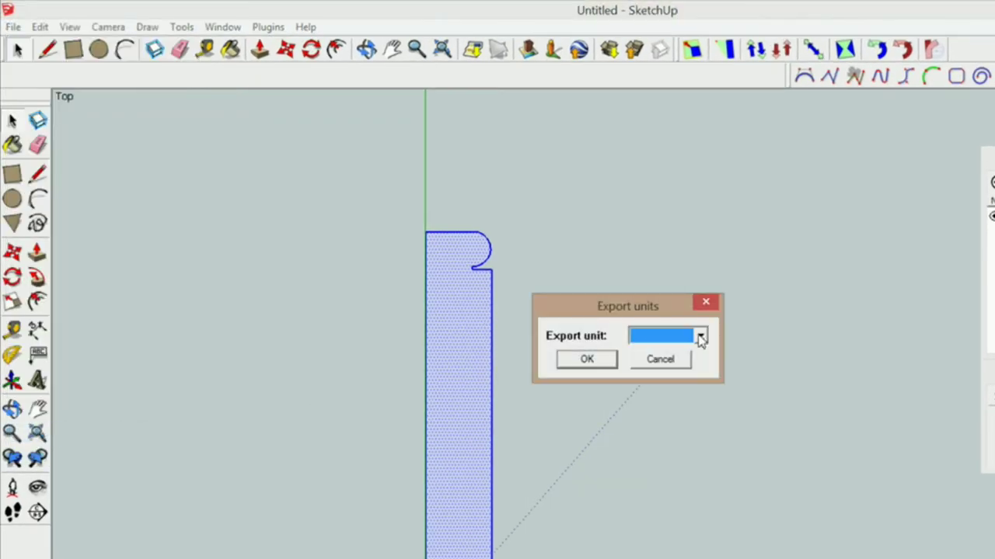
{"action": "left_click", "coordinate": [701, 334]}
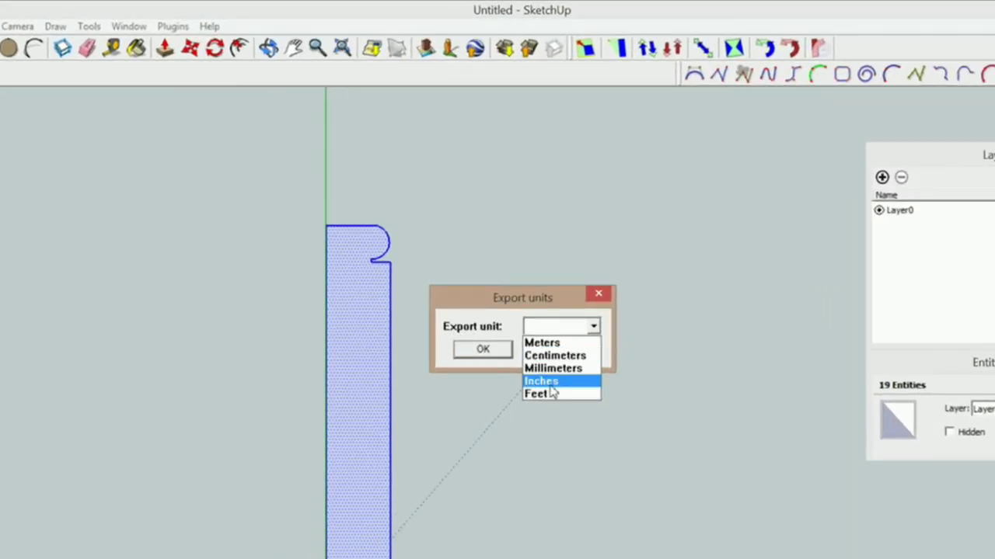
{"action": "left_click", "coordinate": [547, 382]}
{"action": "left_click", "coordinate": [506, 351]}
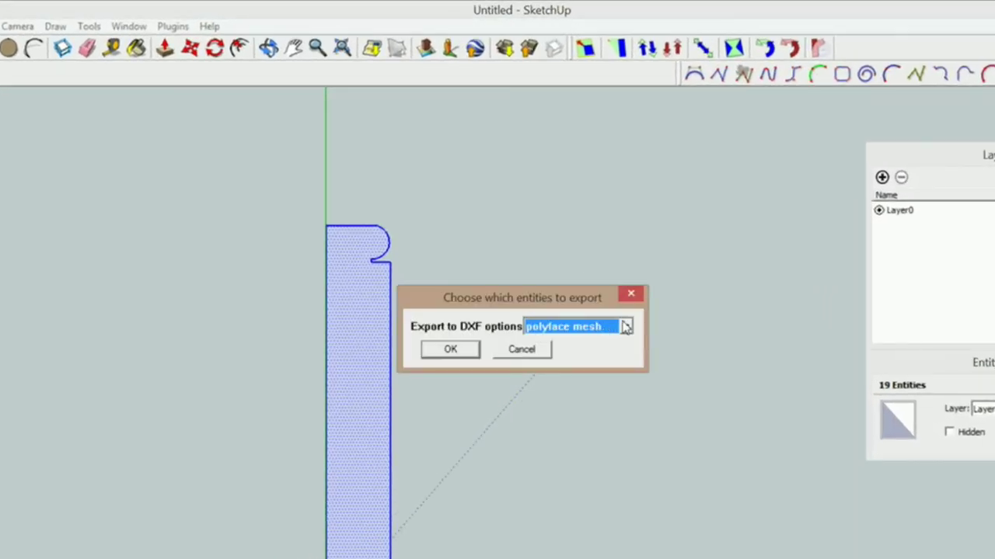
{"action": "left_click", "coordinate": [622, 327]}
{"action": "left_click", "coordinate": [565, 382]}
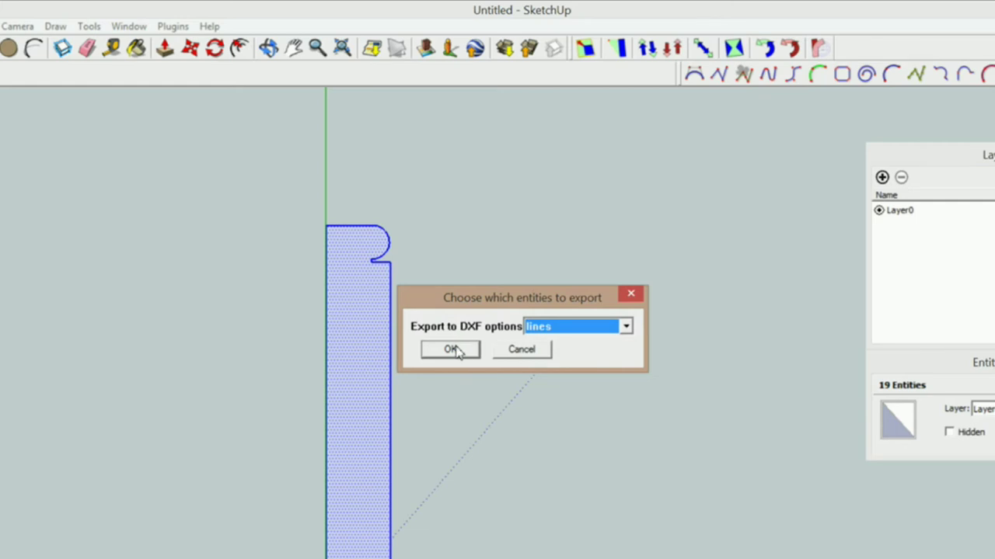
{"action": "left_click", "coordinate": [451, 349]}
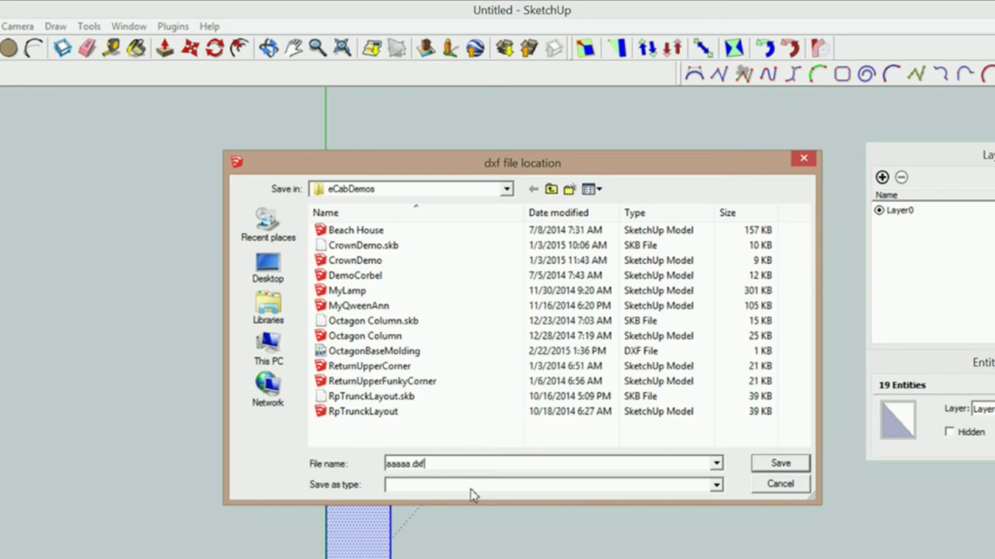
{"action": "left_click", "coordinate": [781, 486]}
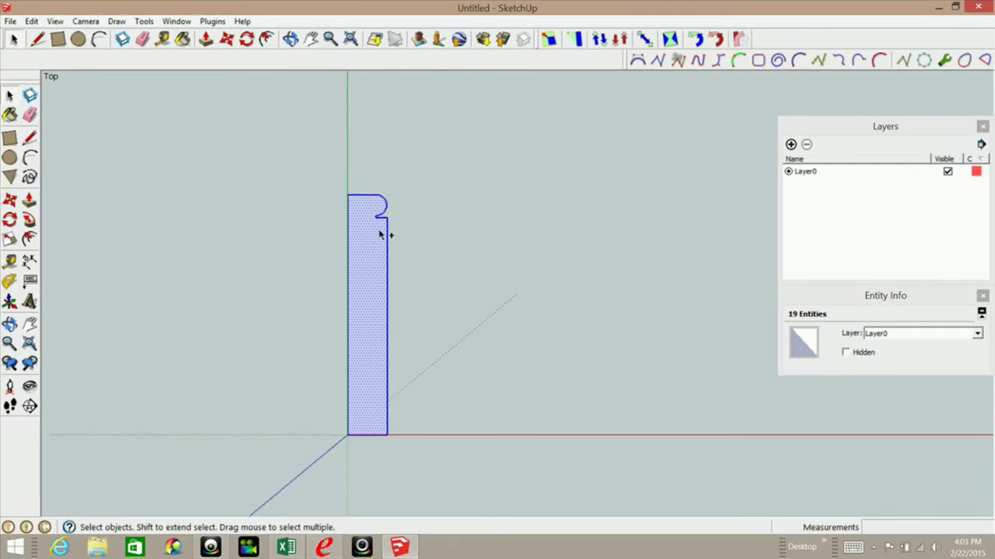
{"action": "scroll", "coordinate": [381, 233], "scroll_direction": "down", "scroll_amount": 3}
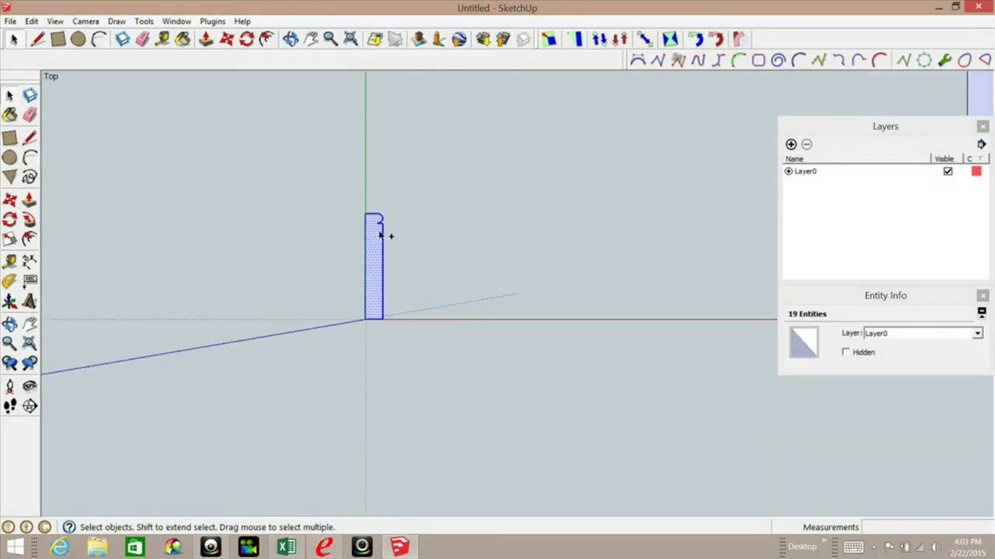
{"action": "scroll", "coordinate": [386, 236], "scroll_direction": "up", "scroll_amount": 2}
{"action": "scroll", "coordinate": [392, 264], "scroll_direction": "down", "scroll_amount": 1}
{"action": "scroll", "coordinate": [385, 256], "scroll_direction": "up", "scroll_amount": 2}
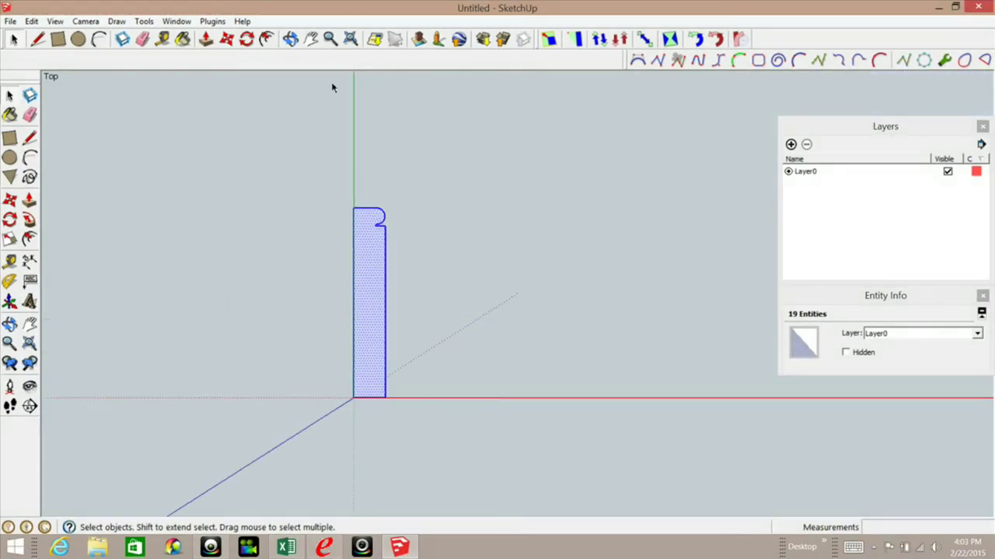
- Return to eCabinet's Page 2 profile outline and bring up the DXF Open dialog on the Desktop
{"action": "left_click", "coordinate": [323, 547]}
{"action": "left_click", "coordinate": [397, 155]}
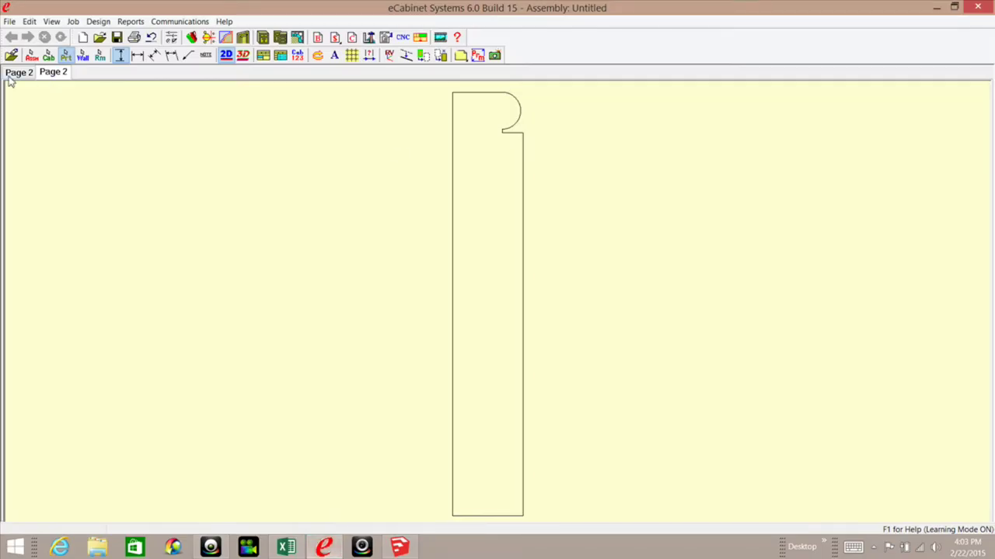
{"action": "left_click", "coordinate": [25, 74]}
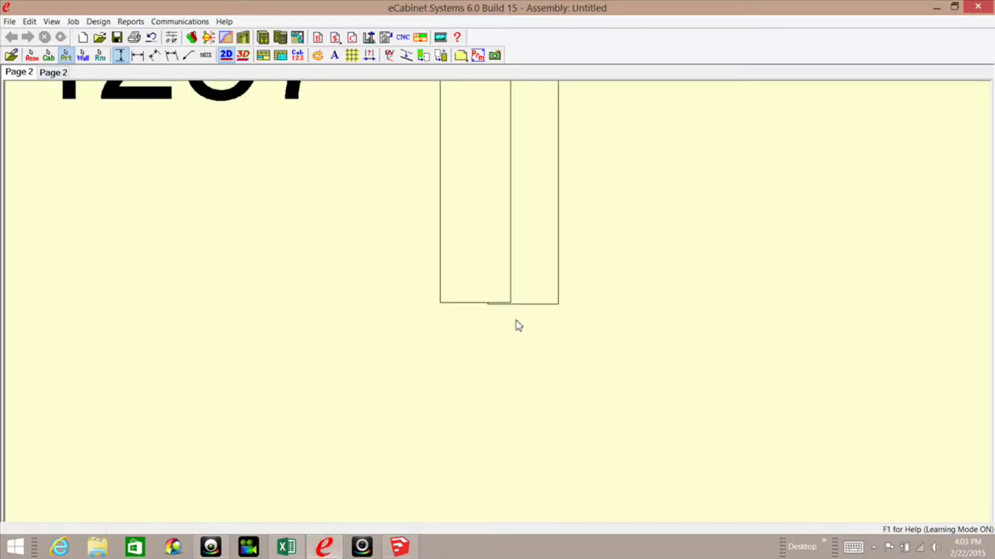
{"action": "left_click", "coordinate": [53, 71]}
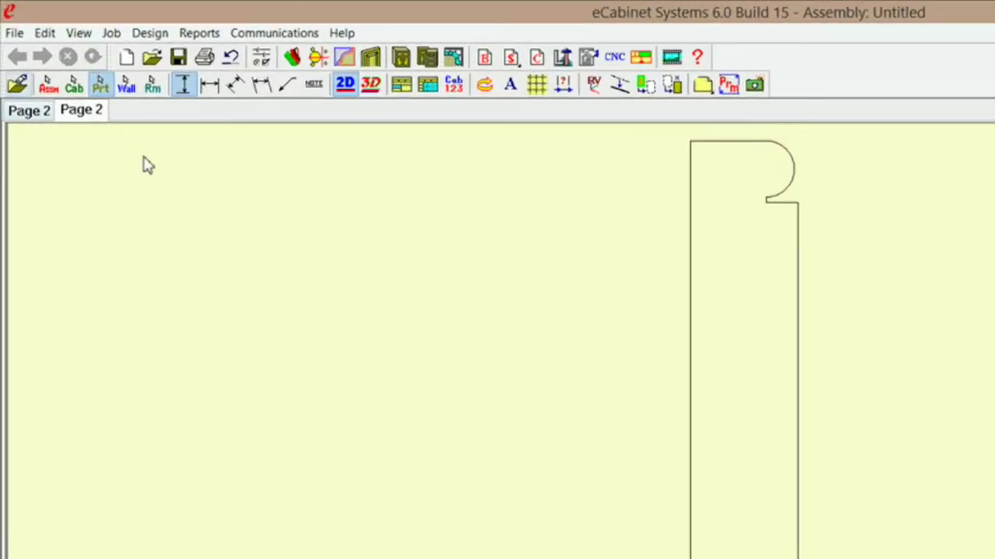
{"action": "left_click", "coordinate": [18, 85]}
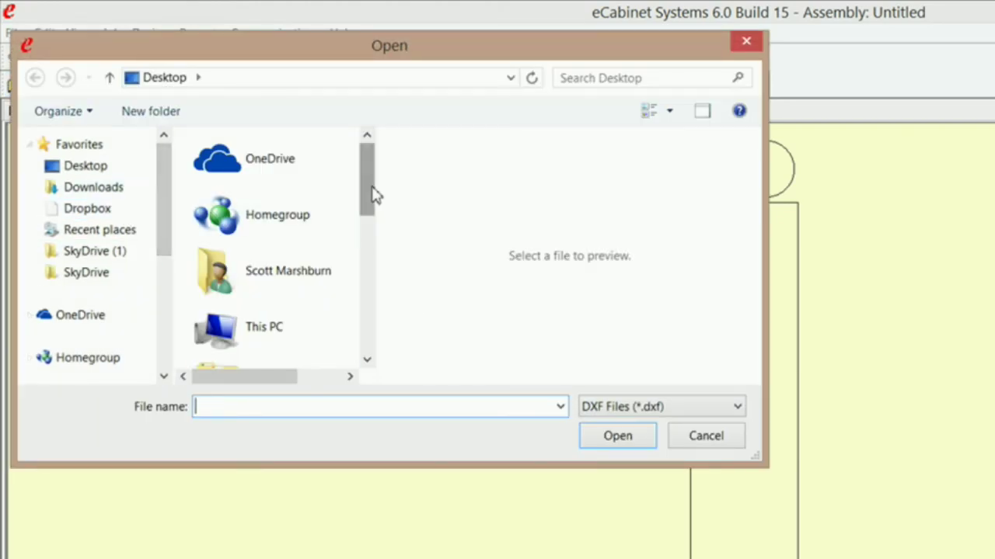
- Import the BaseMoldingCheck2 DXF profile into the drawing
{"action": "left_click_drag", "start_coordinate": [373, 195], "coordinate": [378, 266]}
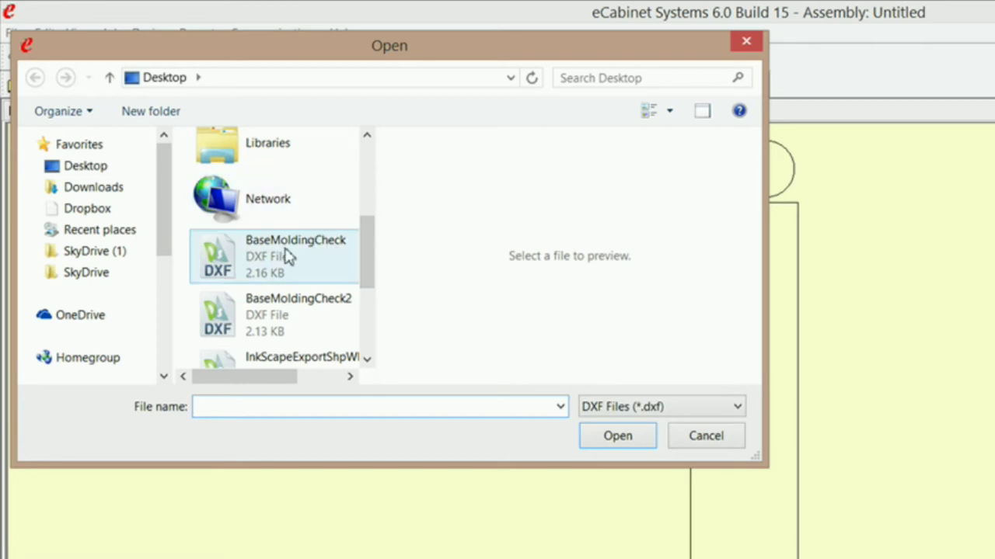
{"action": "left_click_drag", "start_coordinate": [368, 254], "coordinate": [371, 268]}
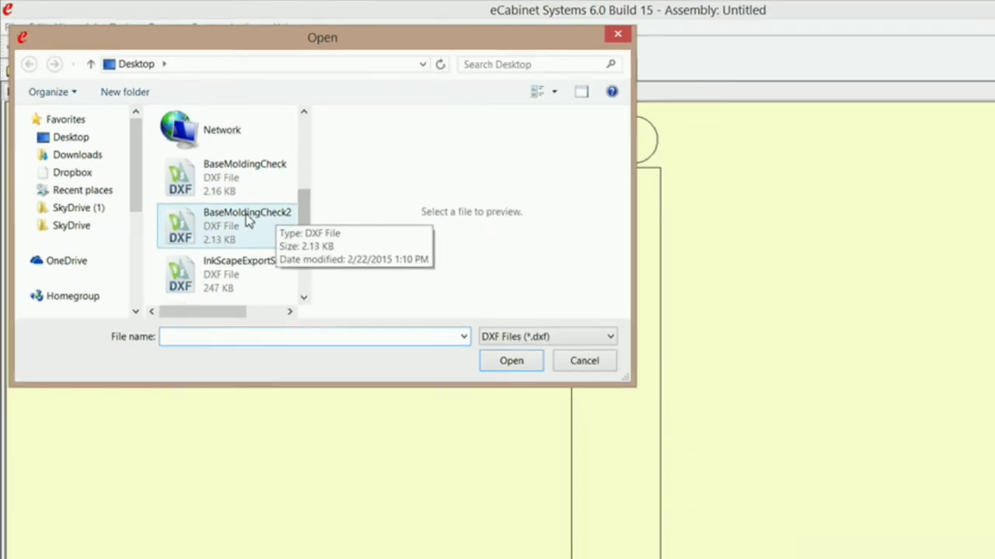
{"action": "left_click", "coordinate": [304, 259]}
{"action": "left_click", "coordinate": [405, 286]}
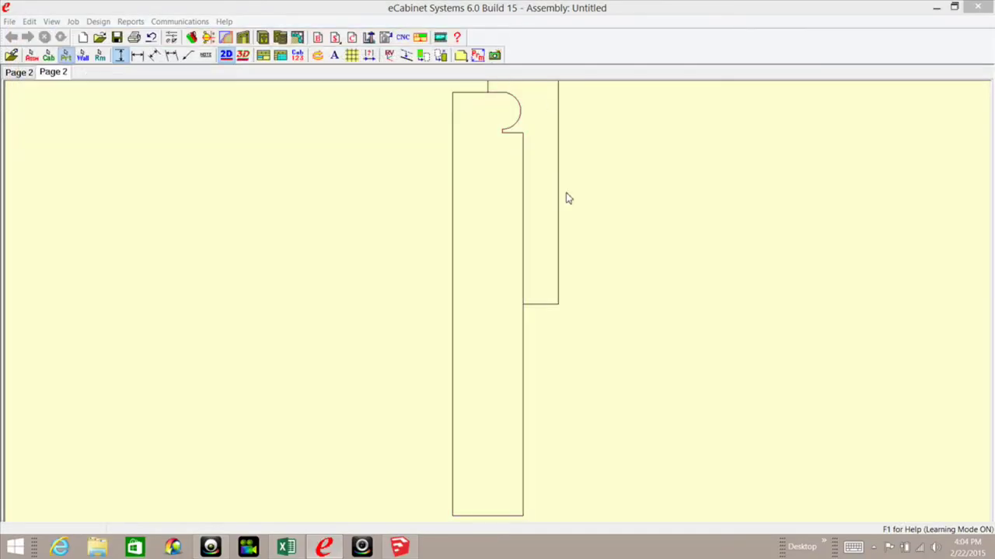
- Align the imported profile onto the black profile and drop a copy to its left
{"action": "left_click", "coordinate": [493, 192]}
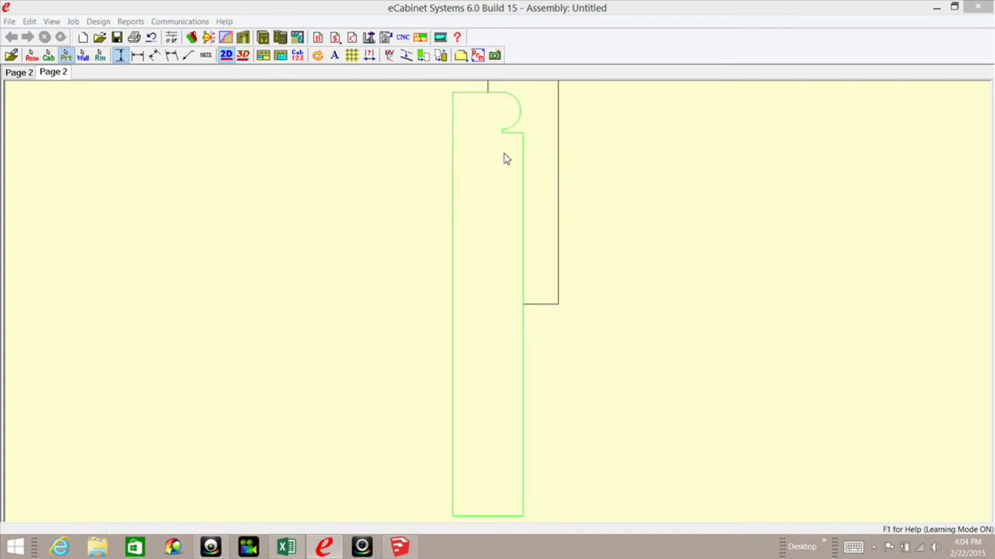
{"action": "left_click_drag", "start_coordinate": [547, 132], "coordinate": [565, 149]}
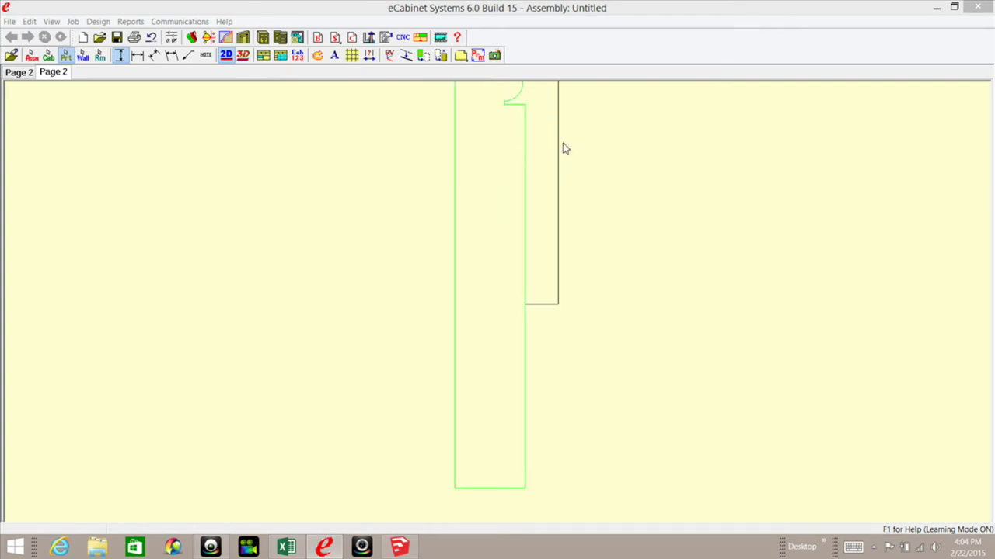
{"action": "scroll", "coordinate": [637, 299], "scroll_direction": "down", "scroll_amount": 5}
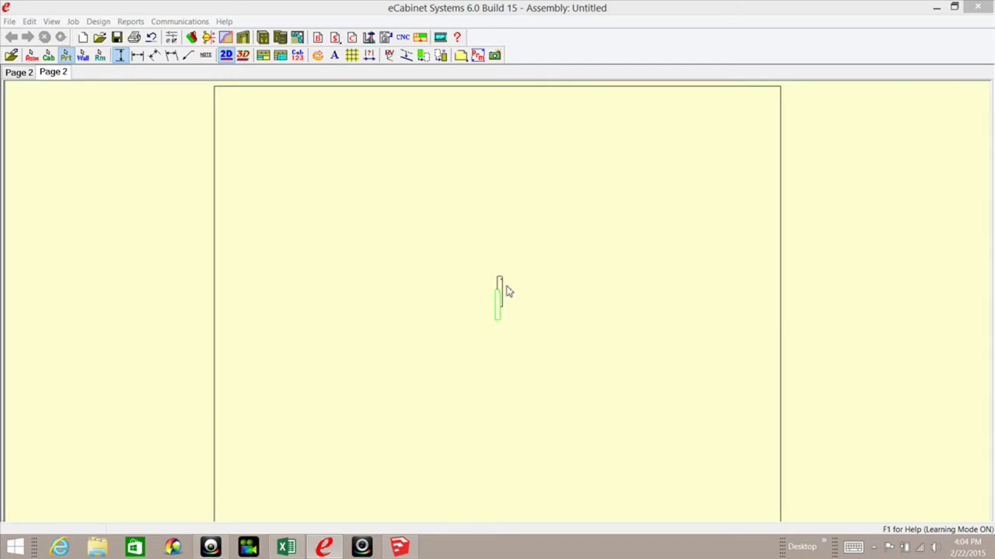
{"action": "left_click", "coordinate": [533, 340]}
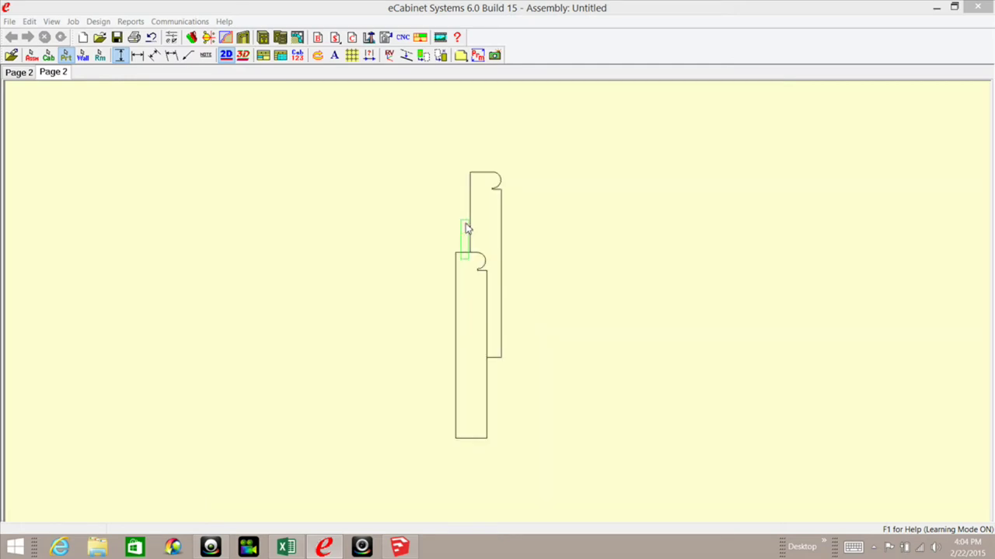
{"action": "left_click_drag", "start_coordinate": [467, 281], "coordinate": [480, 199]}
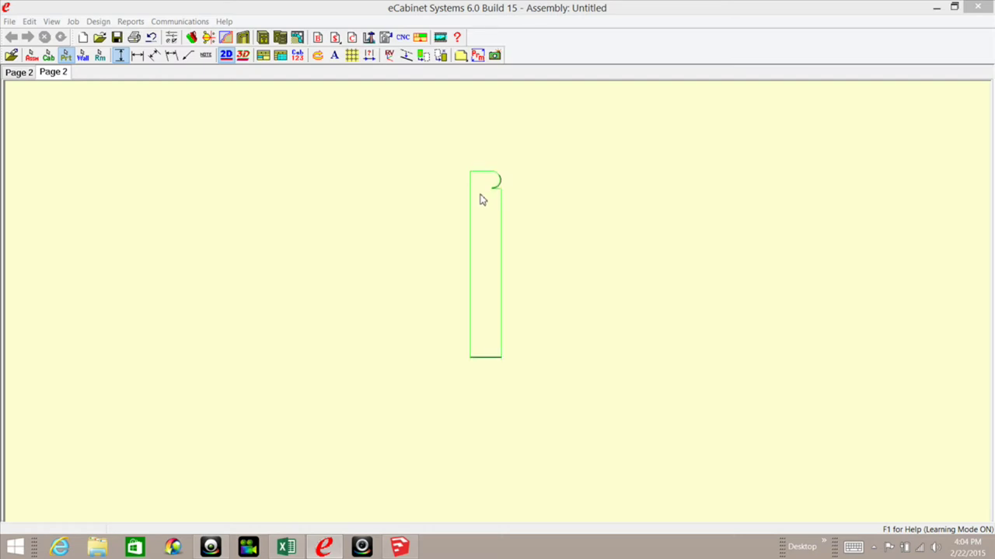
{"action": "left_click_drag", "start_coordinate": [422, 144], "coordinate": [571, 289]}
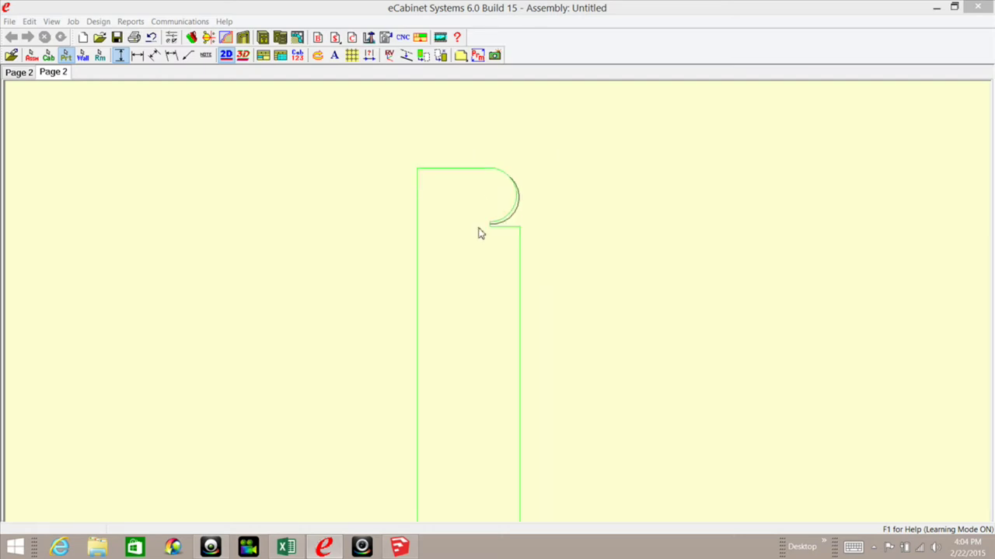
{"action": "left_click_drag", "start_coordinate": [469, 208], "coordinate": [469, 207]}
{"action": "left_click_drag", "start_coordinate": [361, 168], "coordinate": [574, 288]}
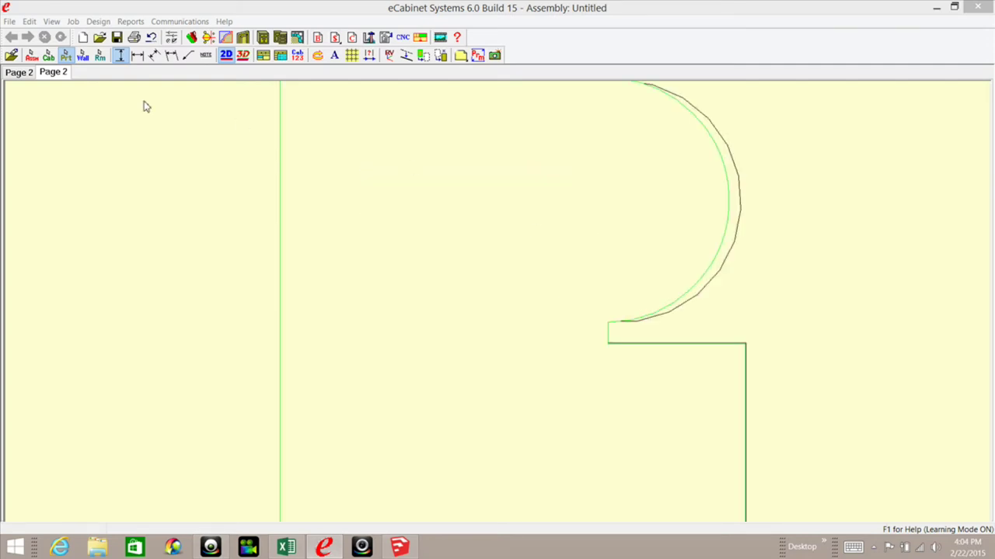
{"action": "left_click", "coordinate": [31, 77]}
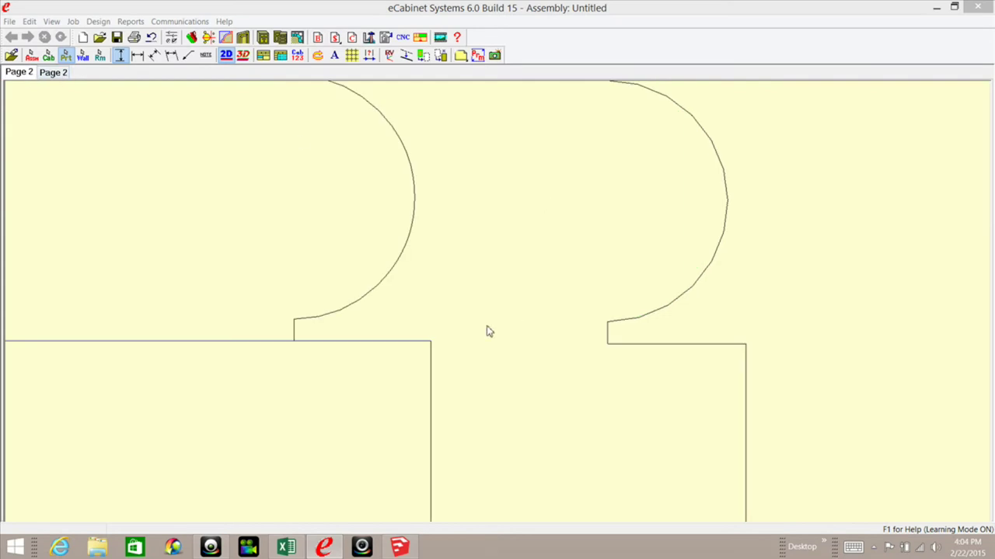
- Inspect the 0.5247" and 0.4287" bead offsets between the profiles, then bring SketchUp forward
{"action": "scroll", "coordinate": [501, 315], "scroll_direction": "down", "scroll_amount": 5}
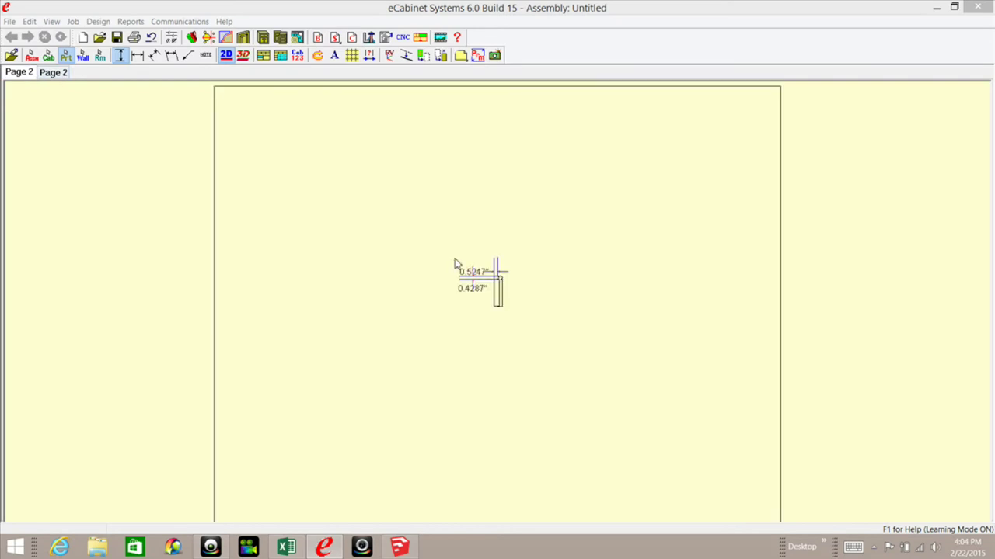
{"action": "scroll", "coordinate": [456, 264], "scroll_direction": "up", "scroll_amount": 6}
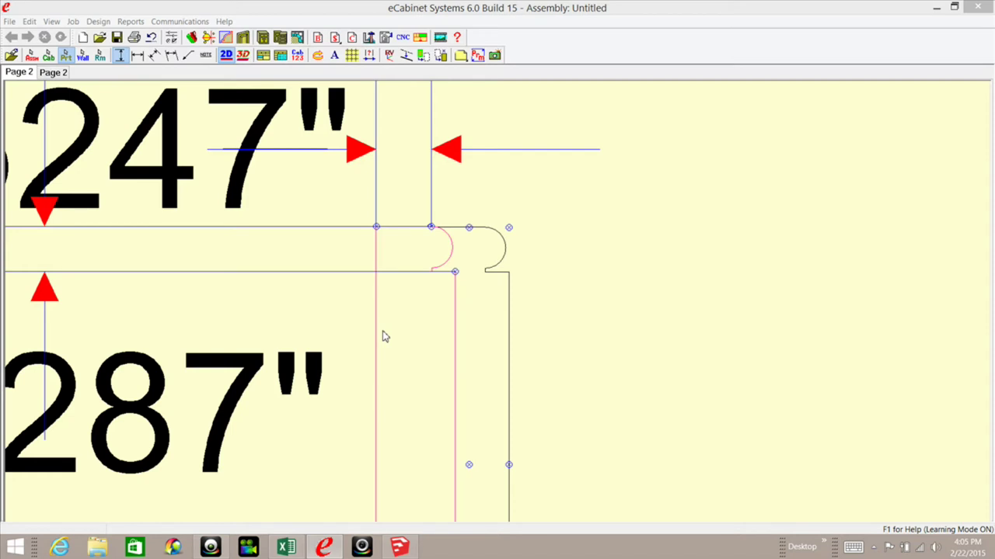
{"action": "key", "text": "Home"}
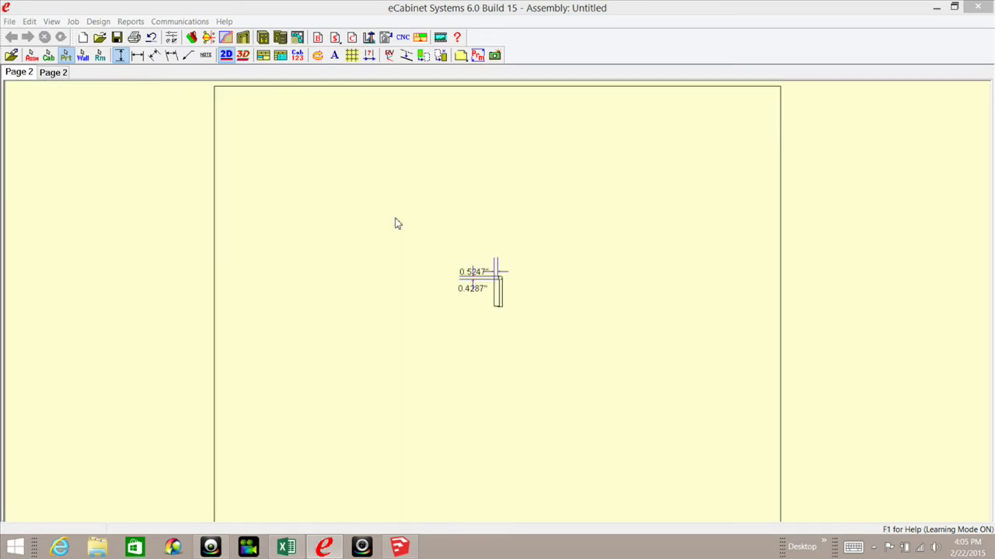
{"action": "scroll", "coordinate": [504, 289], "scroll_direction": "up", "scroll_amount": 3}
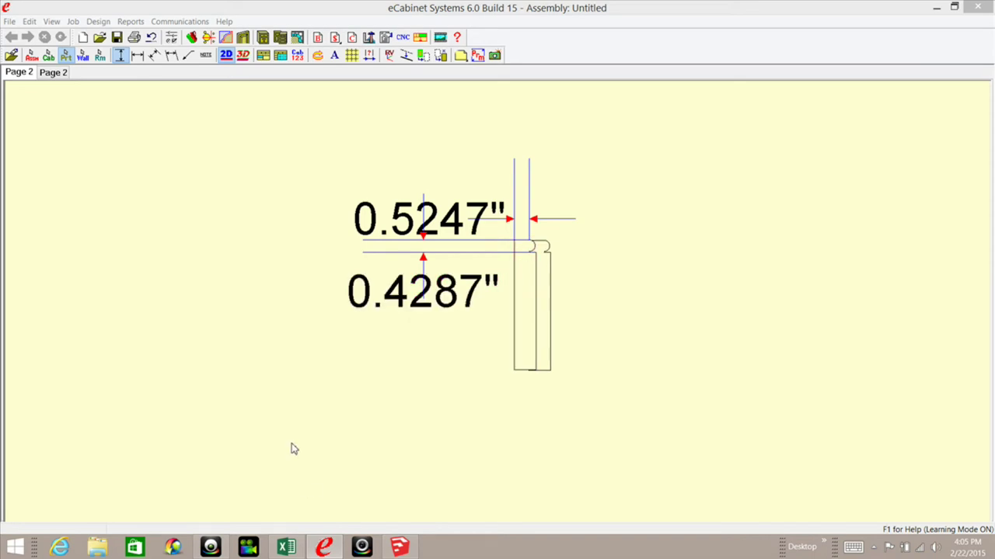
{"action": "left_click", "coordinate": [398, 548]}
- Set the profile's rounded bead arc to 2 segments in Entity Info
{"action": "left_click_drag", "start_coordinate": [285, 171], "coordinate": [472, 310]}
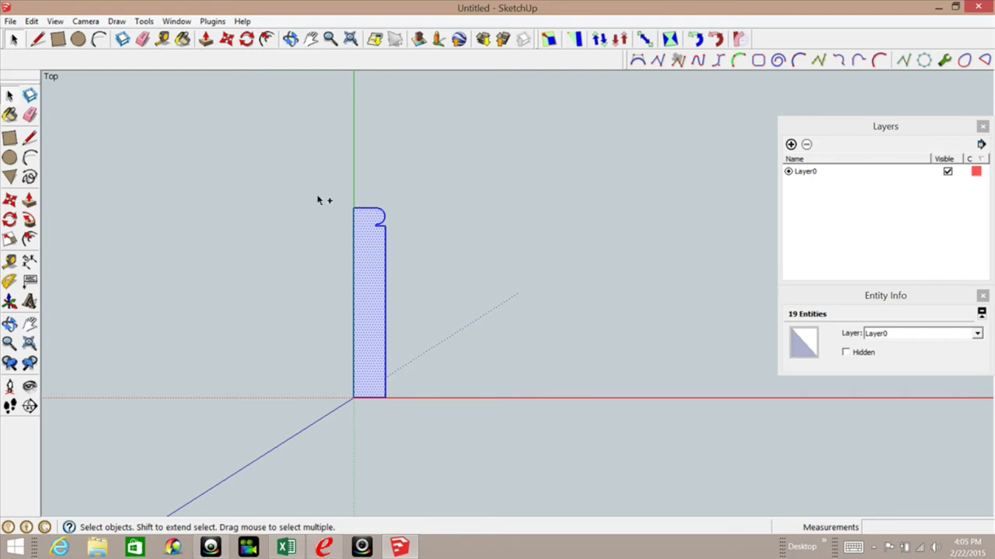
{"action": "left_click_drag", "start_coordinate": [317, 189], "coordinate": [496, 271]}
{"action": "scroll", "coordinate": [377, 226], "scroll_direction": "up", "scroll_amount": 5}
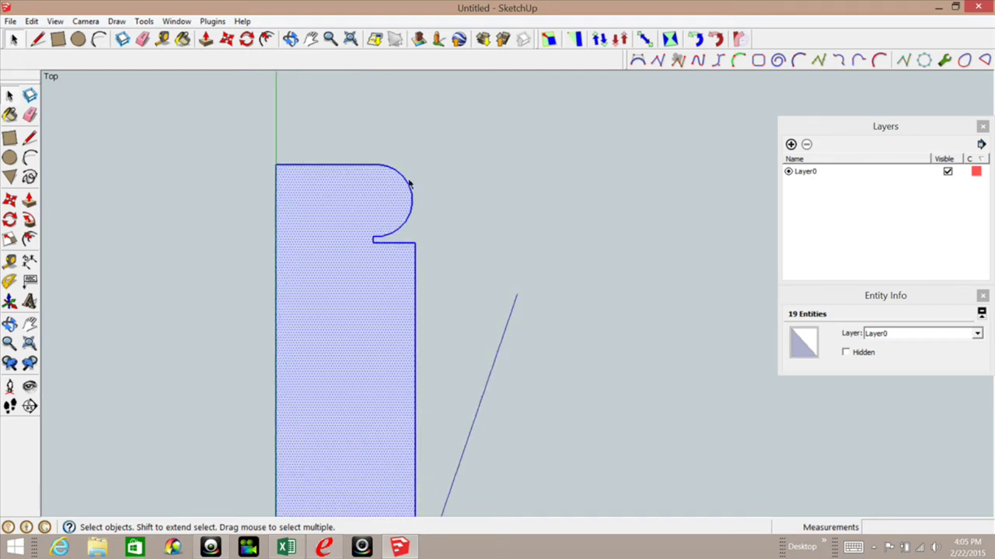
{"action": "left_click", "coordinate": [407, 191]}
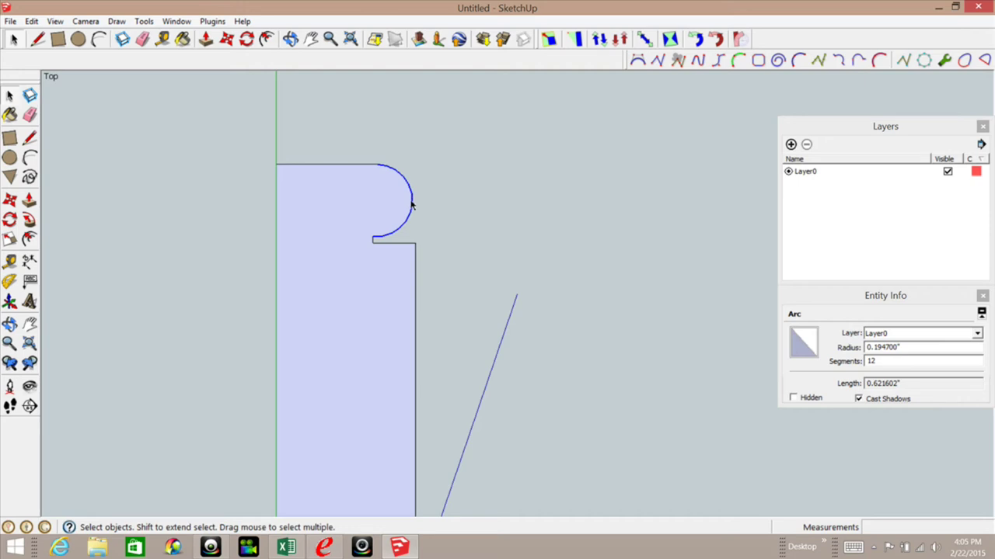
{"action": "left_click", "coordinate": [874, 362]}
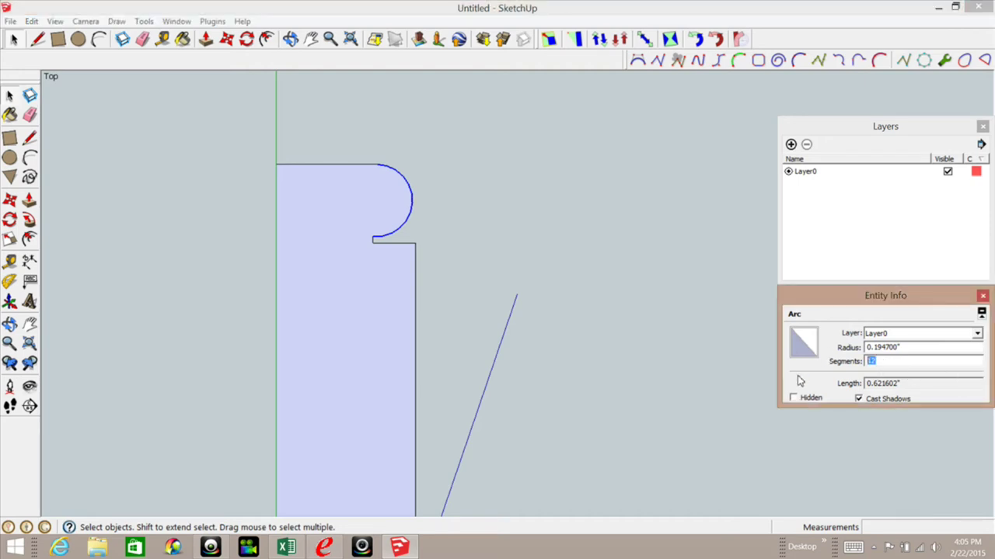
{"action": "type", "text": "2"}
{"action": "key", "text": "Return"}
- Move the reshaped profile right along the red axis, then return to eCabinet Systems
{"action": "scroll", "coordinate": [504, 227], "scroll_direction": "down", "scroll_amount": 1}
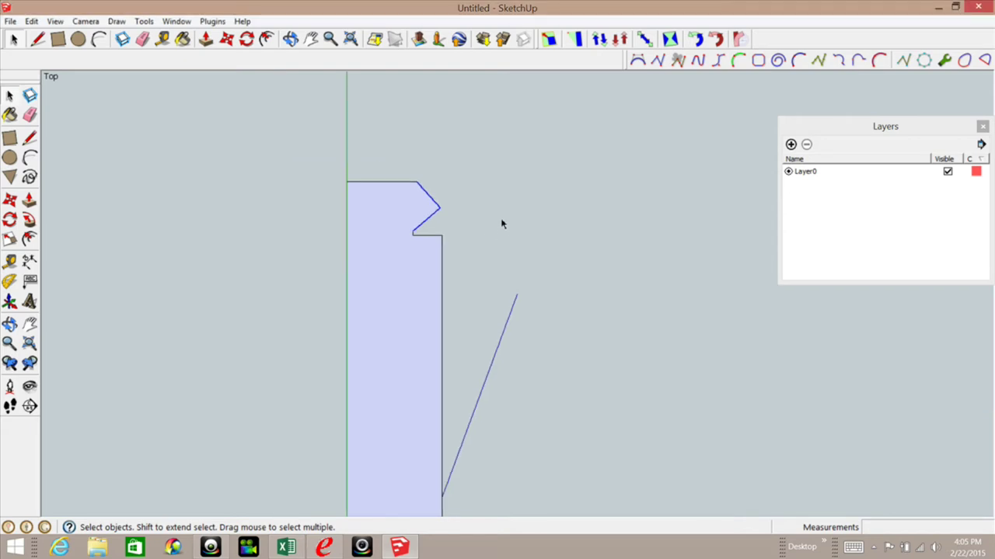
{"action": "scroll", "coordinate": [459, 194], "scroll_direction": "down", "scroll_amount": 5}
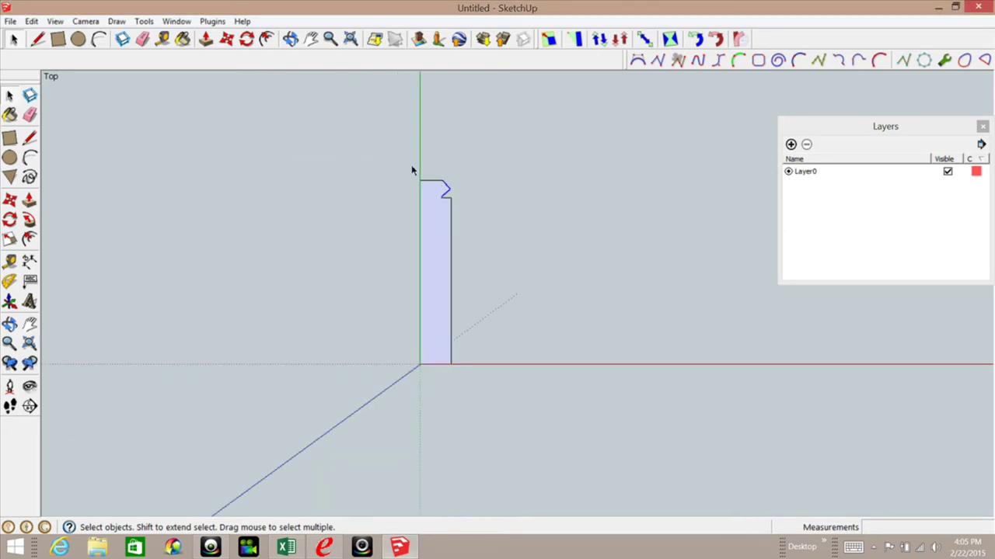
{"action": "left_click_drag", "start_coordinate": [390, 160], "coordinate": [480, 410]}
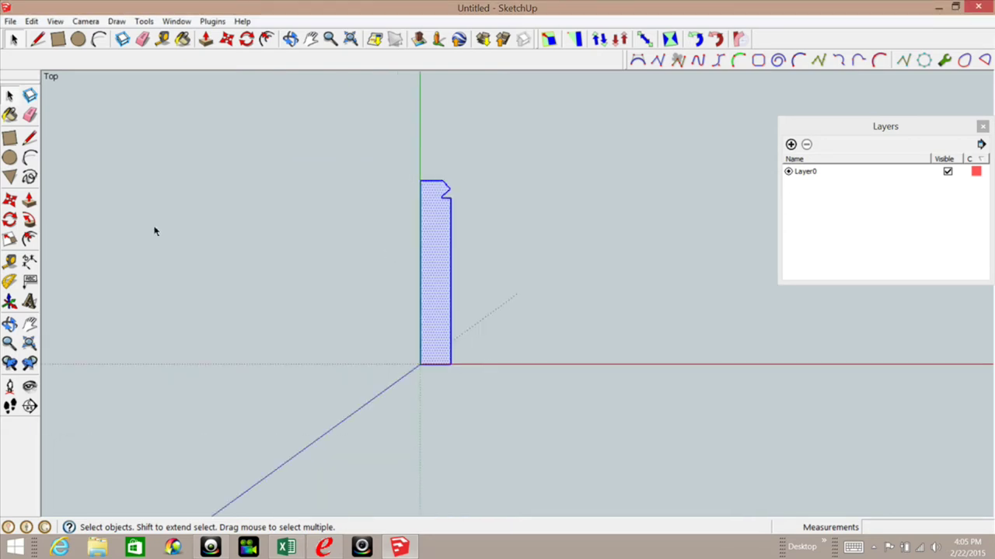
{"action": "left_click", "coordinate": [10, 200]}
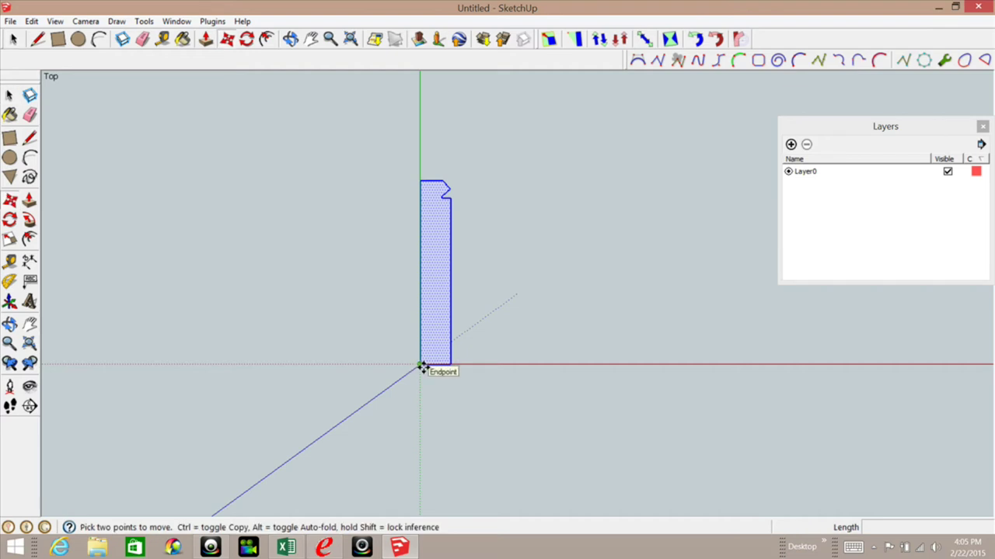
{"action": "left_click", "coordinate": [421, 367]}
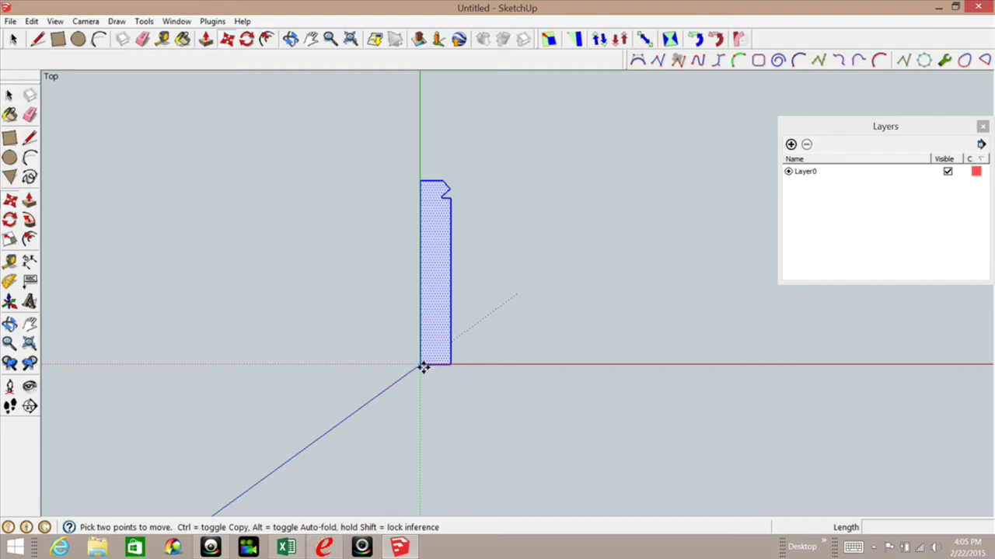
{"action": "left_click", "coordinate": [885, 377]}
{"action": "scroll", "coordinate": [595, 251], "scroll_direction": "down", "scroll_amount": 4}
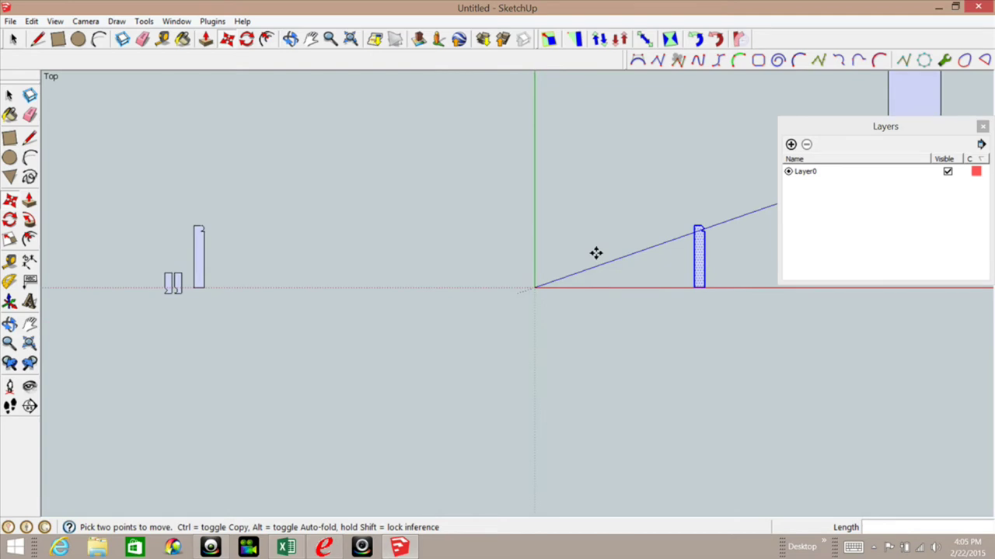
{"action": "scroll", "coordinate": [195, 245], "scroll_direction": "up", "scroll_amount": 3}
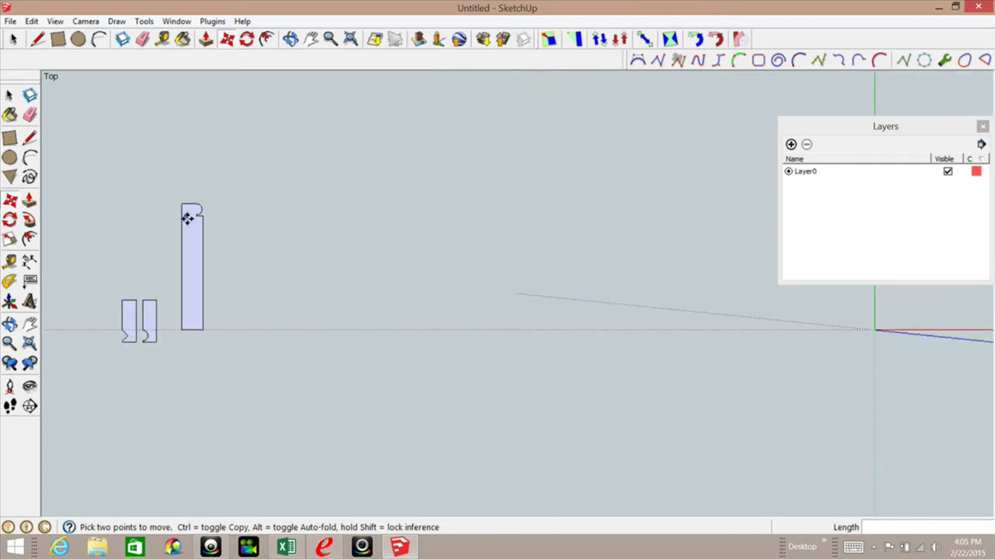
{"action": "left_click", "coordinate": [323, 547]}
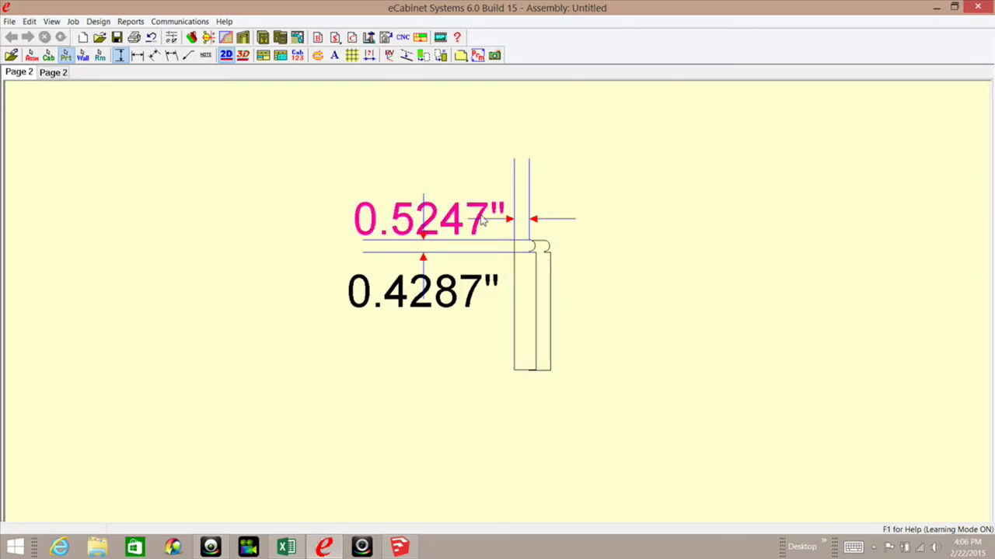
- Zoom onto the bead corner and snap the green profile over the black bead profile
{"action": "scroll", "coordinate": [567, 326], "scroll_direction": "up", "scroll_amount": 2}
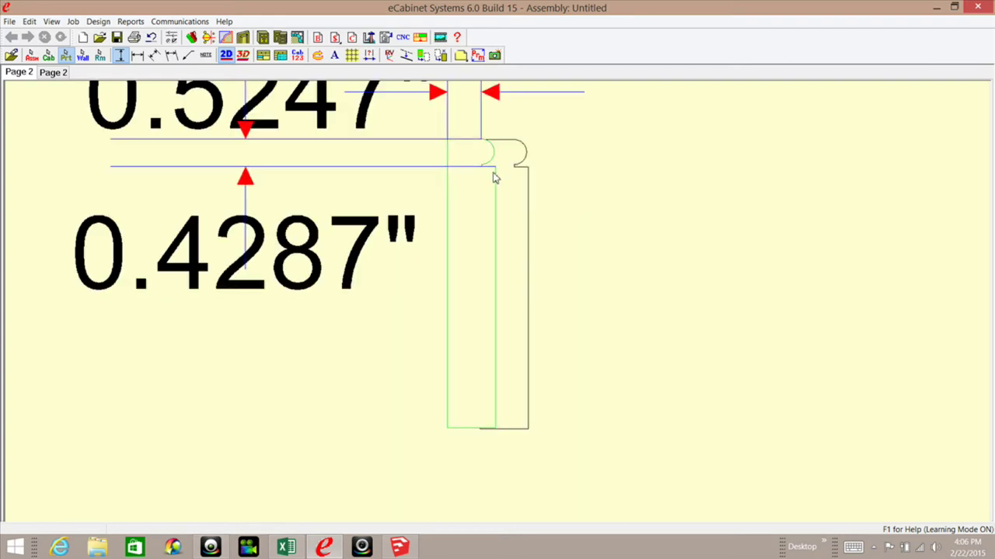
{"action": "left_click_drag", "start_coordinate": [428, 118], "coordinate": [614, 232]}
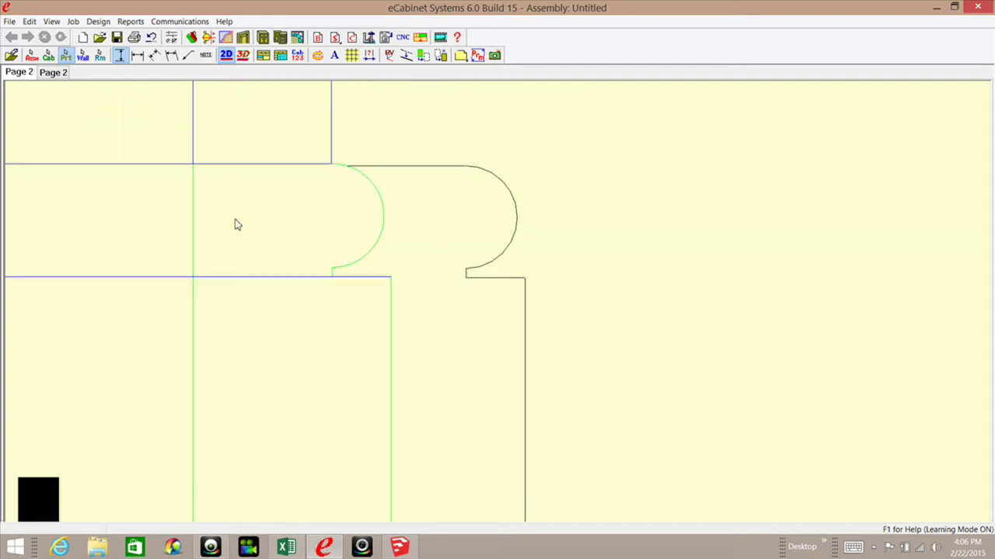
{"action": "left_click_drag", "start_coordinate": [241, 220], "coordinate": [376, 218]}
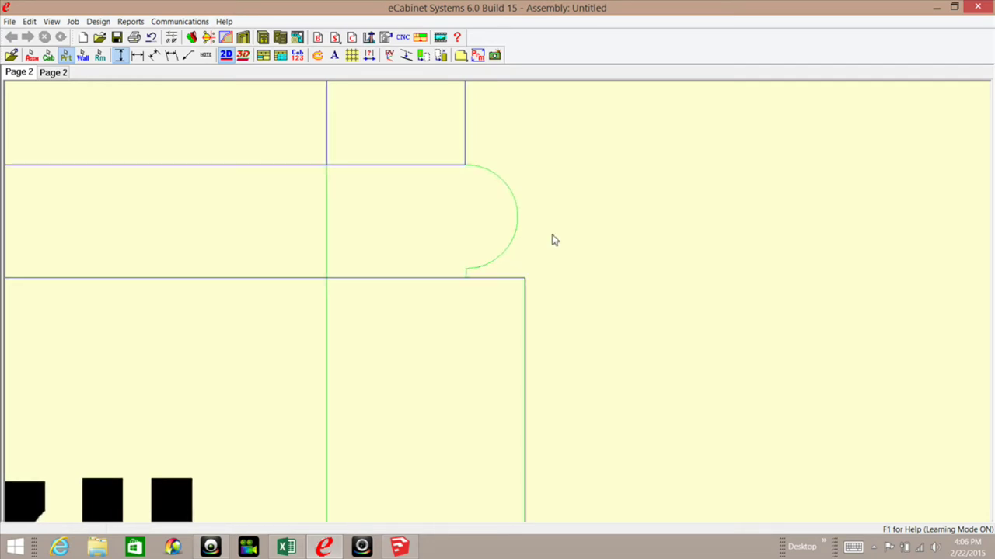
{"action": "scroll", "coordinate": [528, 229], "scroll_direction": "down", "scroll_amount": 5}
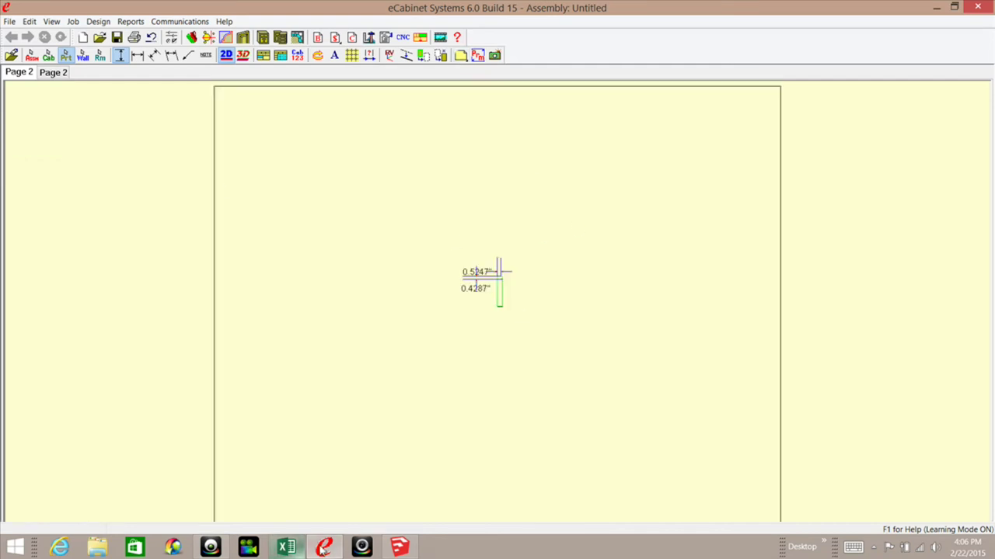
{"action": "left_click", "coordinate": [399, 547]}
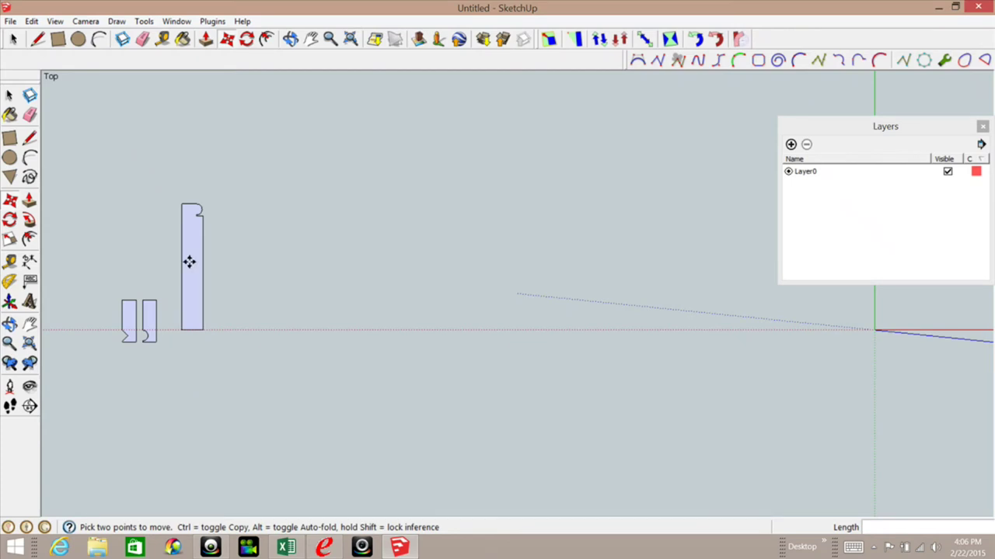
- Select the tall profile and move a copy of it toward the origin
{"action": "scroll", "coordinate": [150, 328], "scroll_direction": "down", "scroll_amount": 1}
{"action": "scroll", "coordinate": [178, 311], "scroll_direction": "up", "scroll_amount": 3}
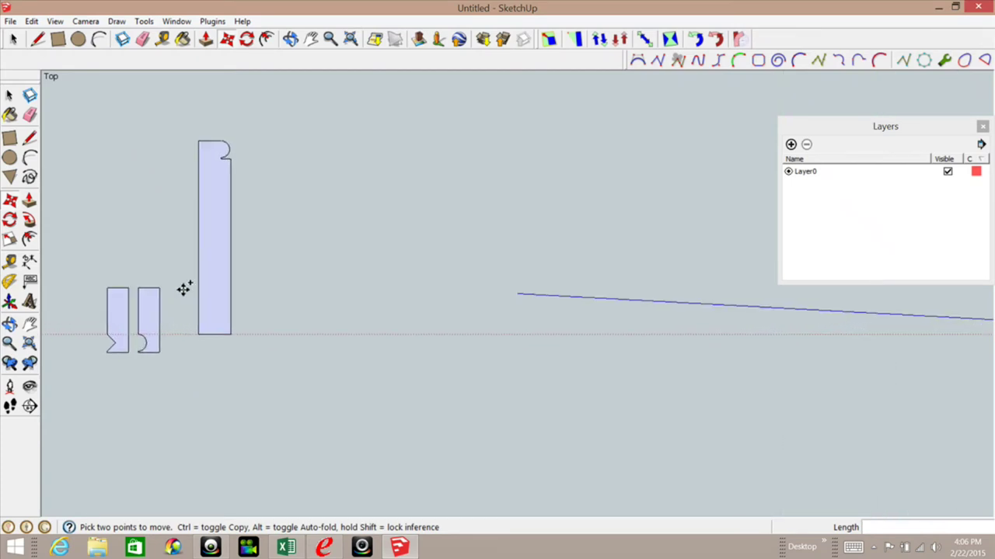
{"action": "scroll", "coordinate": [156, 319], "scroll_direction": "down", "scroll_amount": 2}
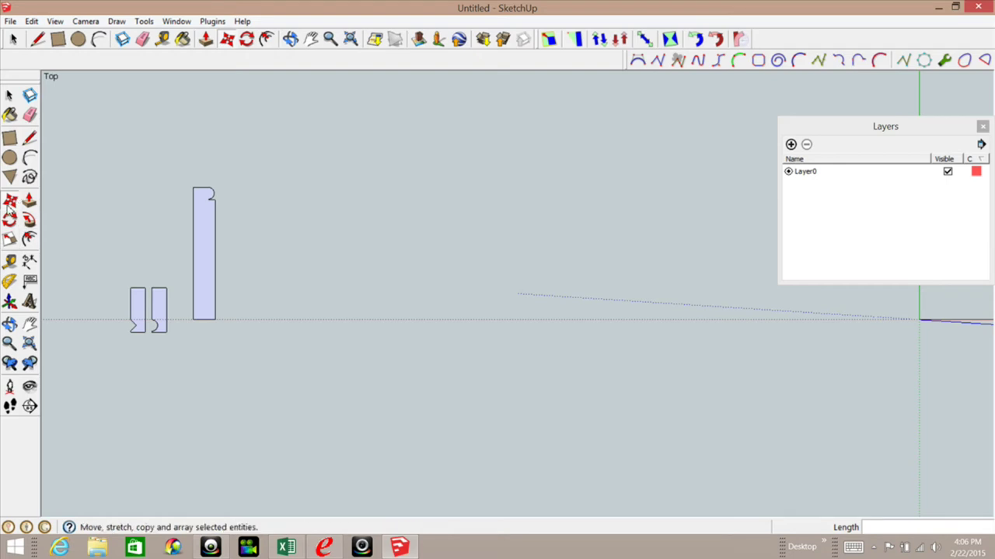
{"action": "left_click", "coordinate": [199, 321]}
{"action": "key", "text": "ctrl"}
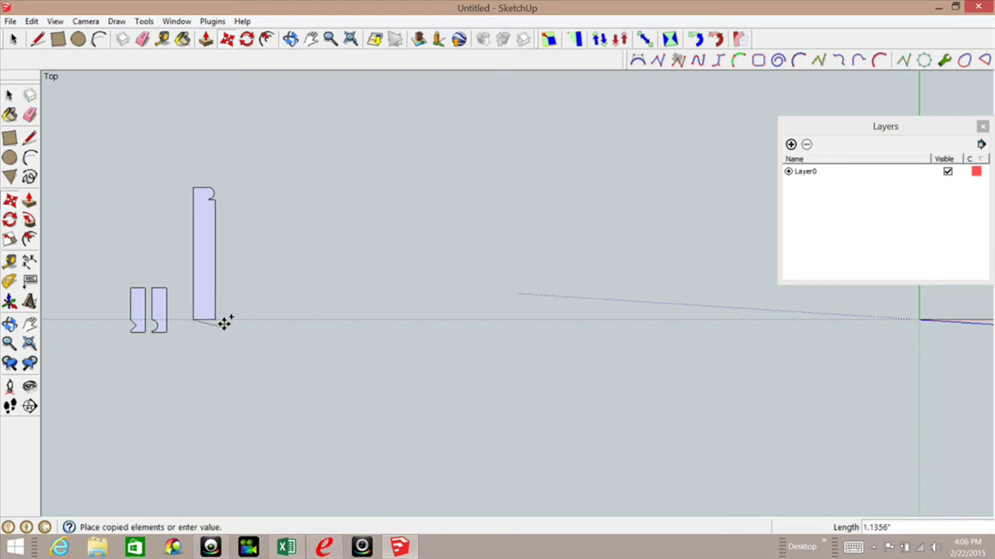
{"action": "left_click", "coordinate": [202, 285]}
{"action": "left_click", "coordinate": [9, 97]}
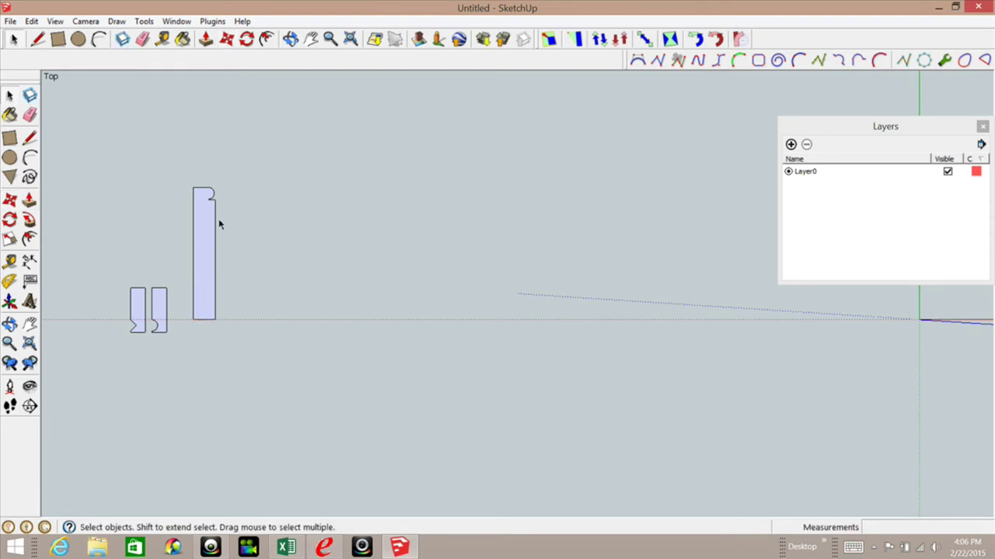
{"action": "left_click", "coordinate": [208, 231]}
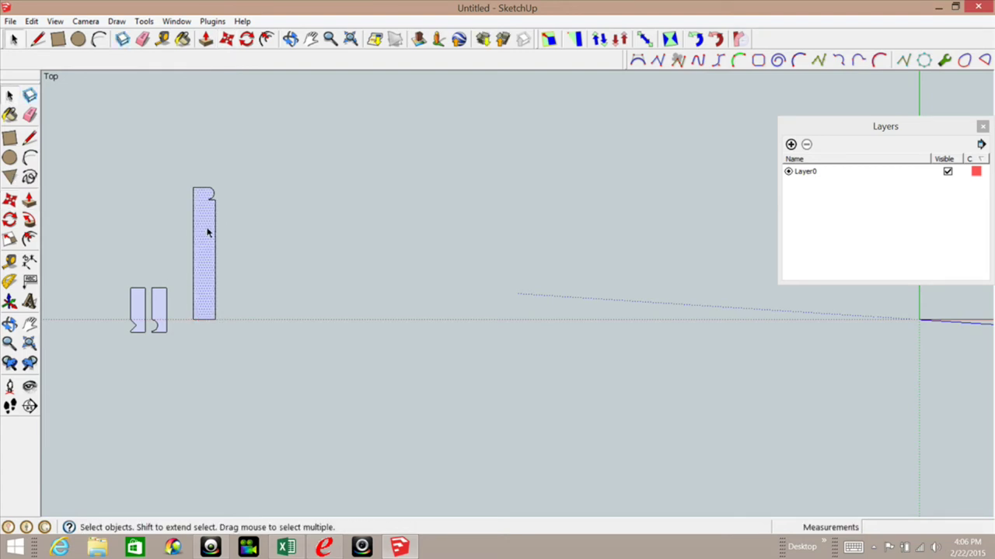
{"action": "left_click", "coordinate": [11, 201]}
{"action": "left_click", "coordinate": [196, 324]}
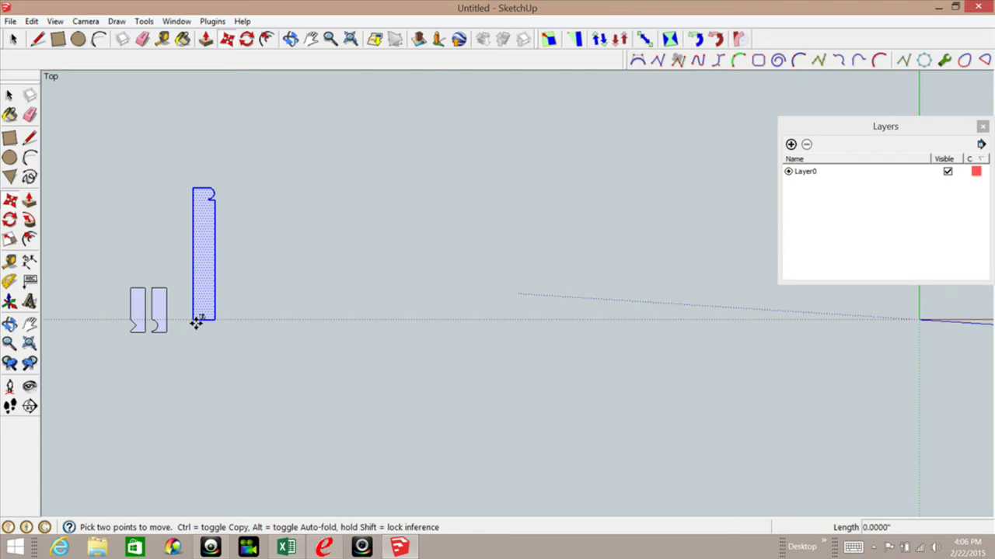
{"action": "key", "text": "ctrl"}
{"action": "scroll", "coordinate": [205, 319], "scroll_direction": "down", "scroll_amount": 3}
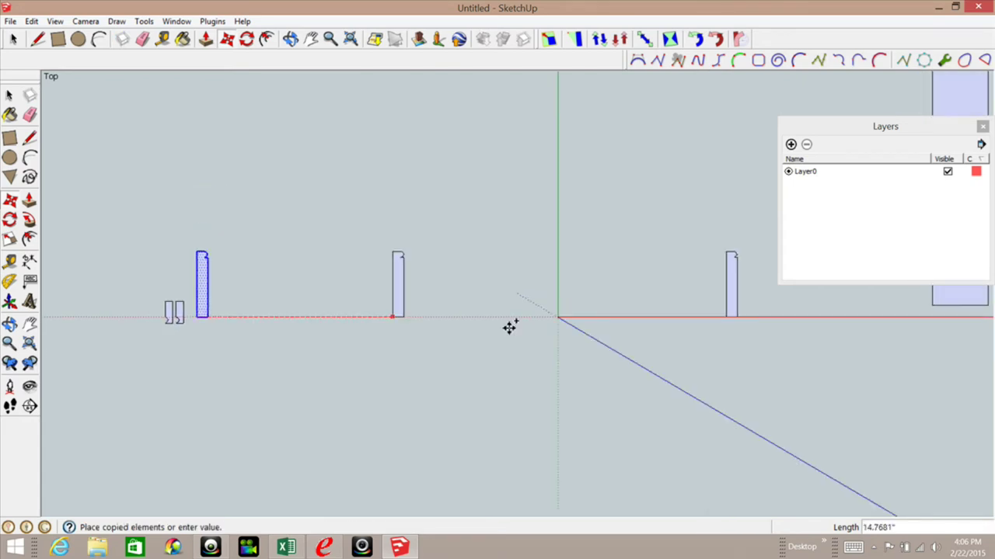
{"action": "left_click", "coordinate": [565, 320]}
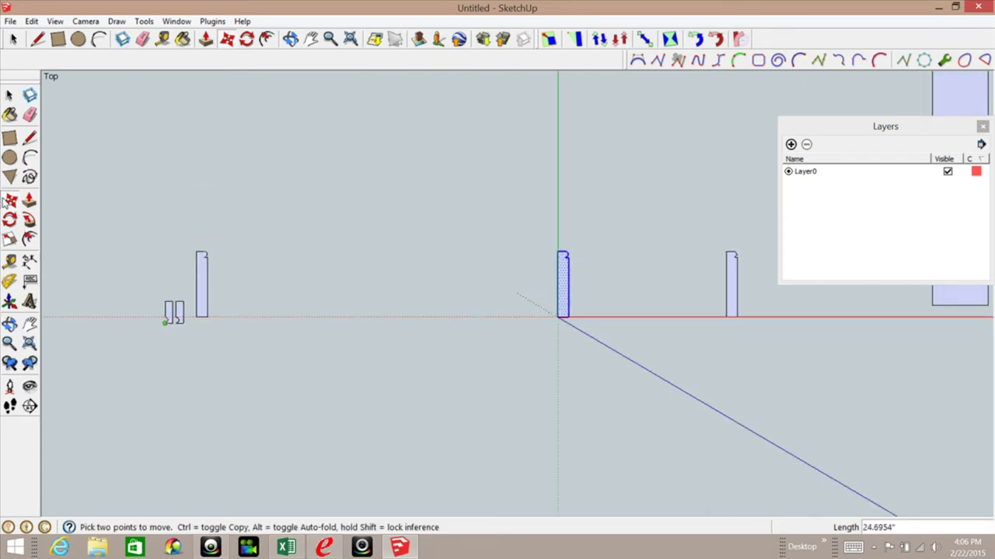
- Cancel the stray copy and move the profile's top corner onto the red-axis origin
{"action": "scroll", "coordinate": [580, 259], "scroll_direction": "up", "scroll_amount": 5}
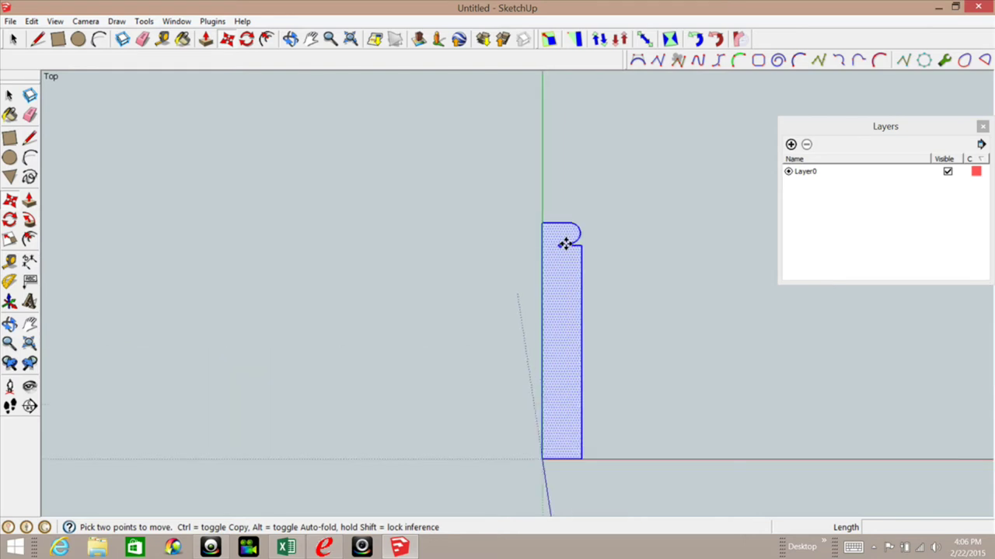
{"action": "left_click", "coordinate": [546, 226]}
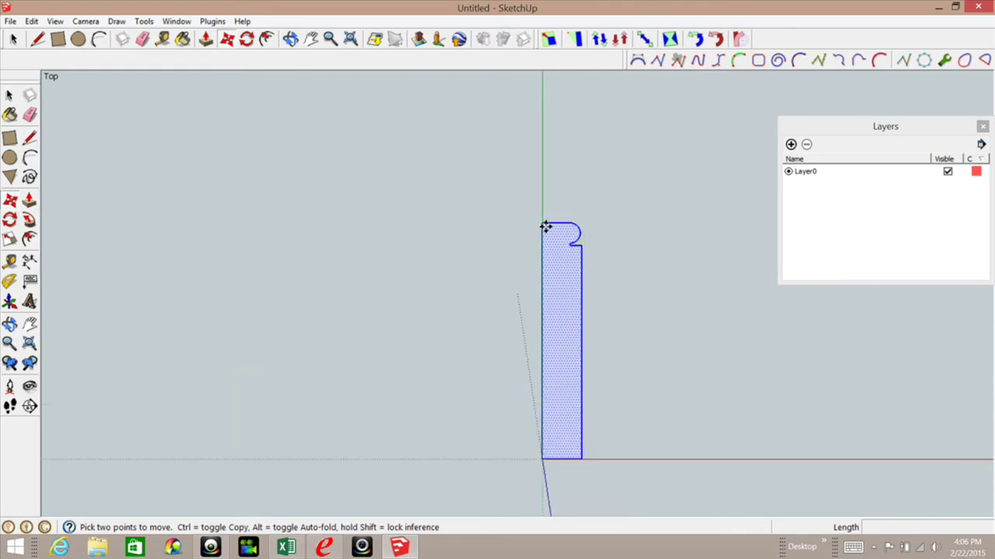
{"action": "key", "text": "ctrl"}
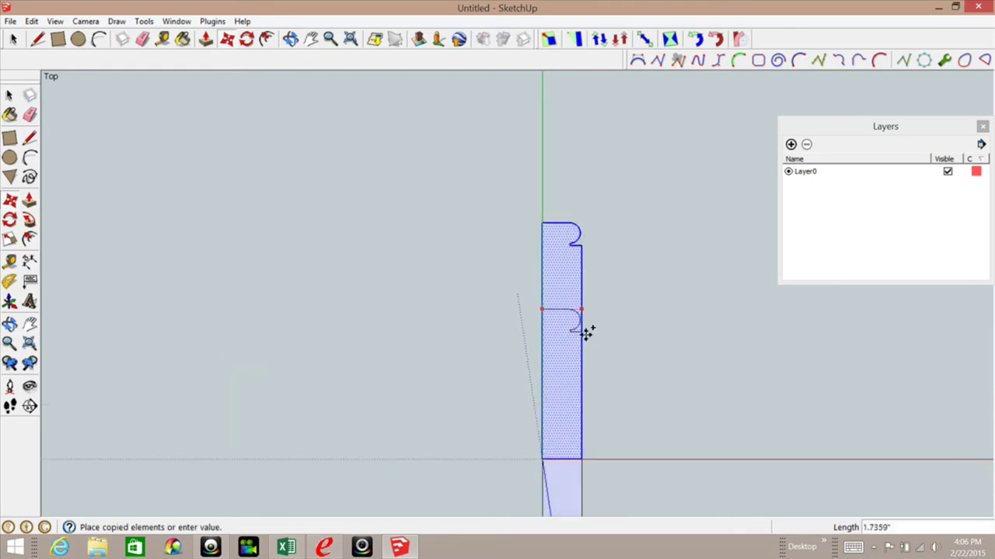
{"action": "key", "text": "Escape"}
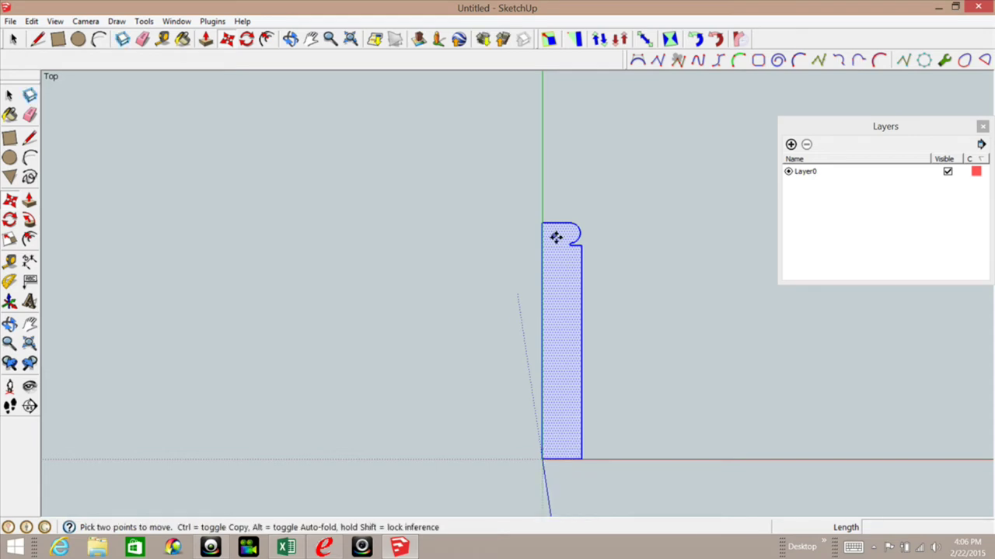
{"action": "left_click", "coordinate": [546, 226]}
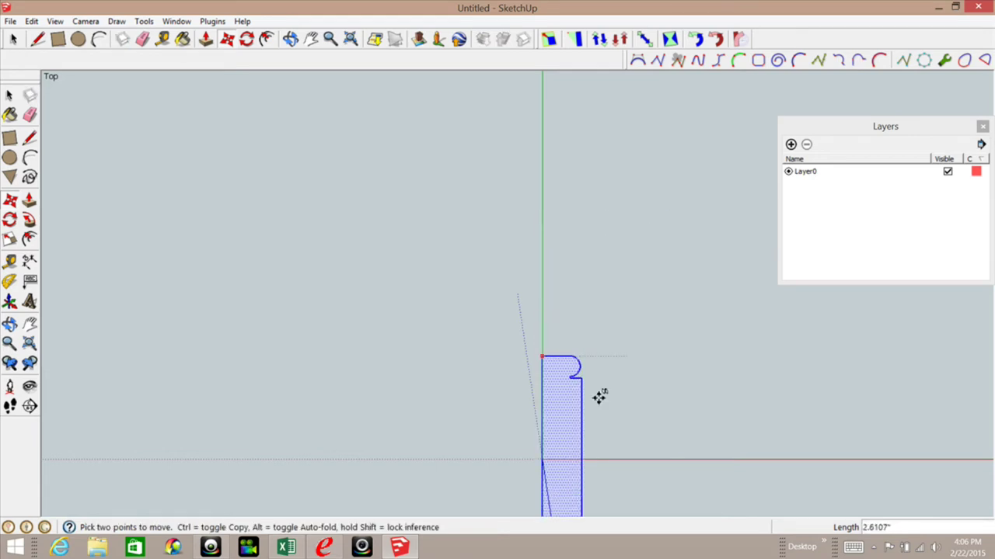
{"action": "left_click", "coordinate": [542, 474]}
{"action": "scroll", "coordinate": [549, 341], "scroll_direction": "down", "scroll_amount": 3}
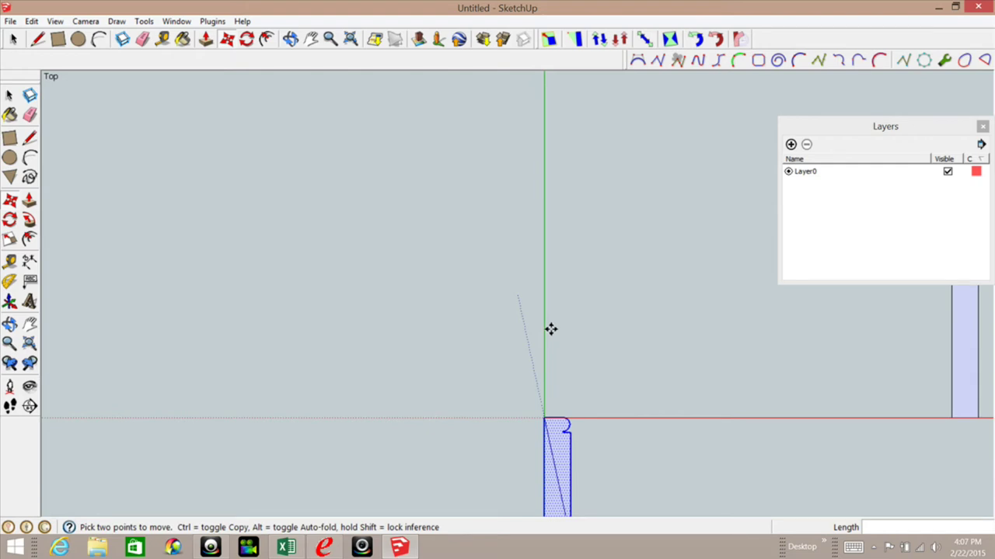
{"action": "scroll", "coordinate": [555, 368], "scroll_direction": "up", "scroll_amount": 4}
{"action": "scroll", "coordinate": [541, 372], "scroll_direction": "up", "scroll_amount": 4}
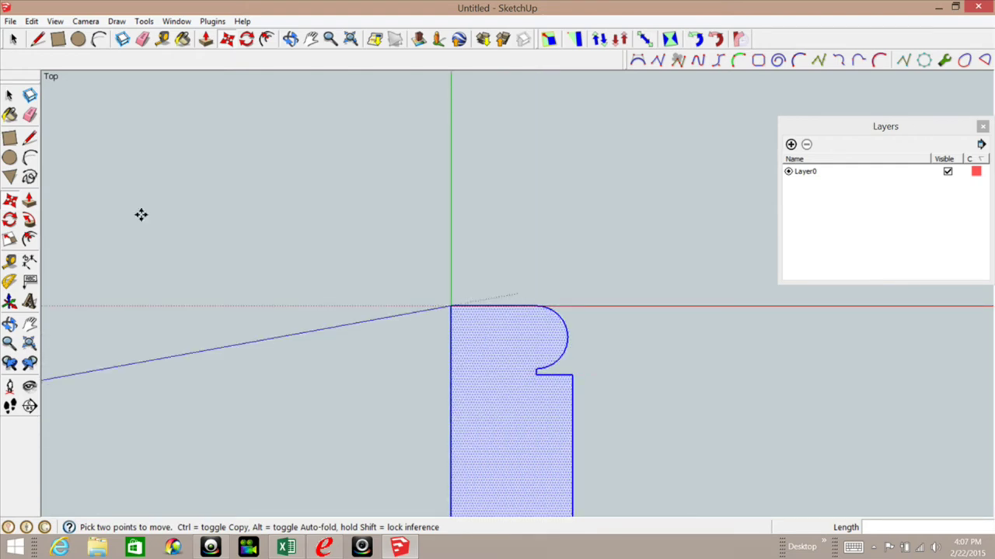
{"action": "left_click", "coordinate": [9, 96]}
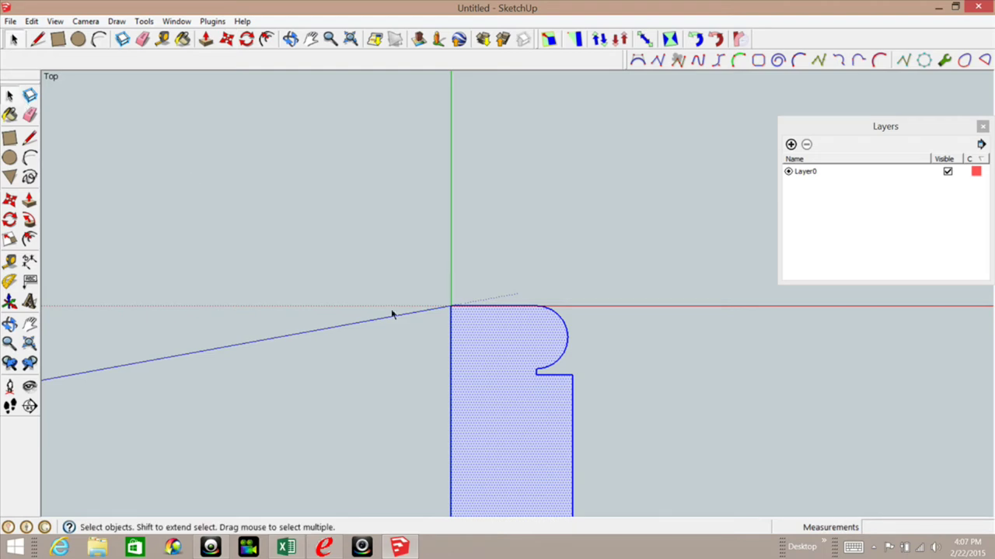
- Erase the profile's straight edges, keeping only the bead arc and short bottom ledge
{"action": "left_click", "coordinate": [29, 115]}
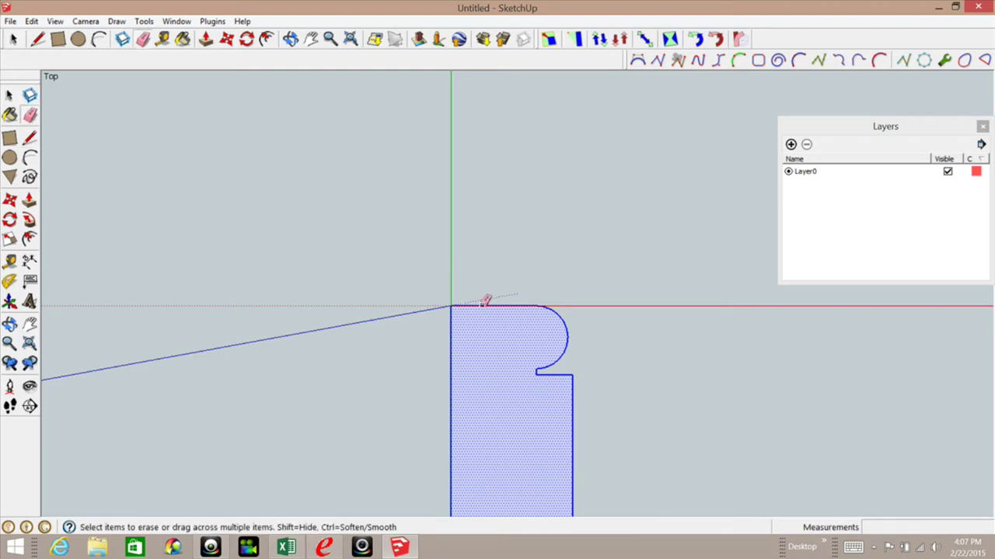
{"action": "left_click", "coordinate": [479, 306]}
{"action": "left_click", "coordinate": [451, 340]}
{"action": "mouse_move", "coordinate": [466, 262]}
{"action": "middle_mouse_down"}
{"action": "mouse_move", "coordinate": [482, 240]}
{"action": "mouse_move", "coordinate": [539, 318]}
{"action": "middle_mouse_up"}
{"action": "left_click_drag", "start_coordinate": [539, 318], "coordinate": [513, 365]}
{"action": "mouse_move", "coordinate": [513, 365]}
{"action": "middle_mouse_down"}
{"action": "mouse_move", "coordinate": [479, 217]}
{"action": "mouse_move", "coordinate": [459, 377]}
{"action": "middle_mouse_up"}
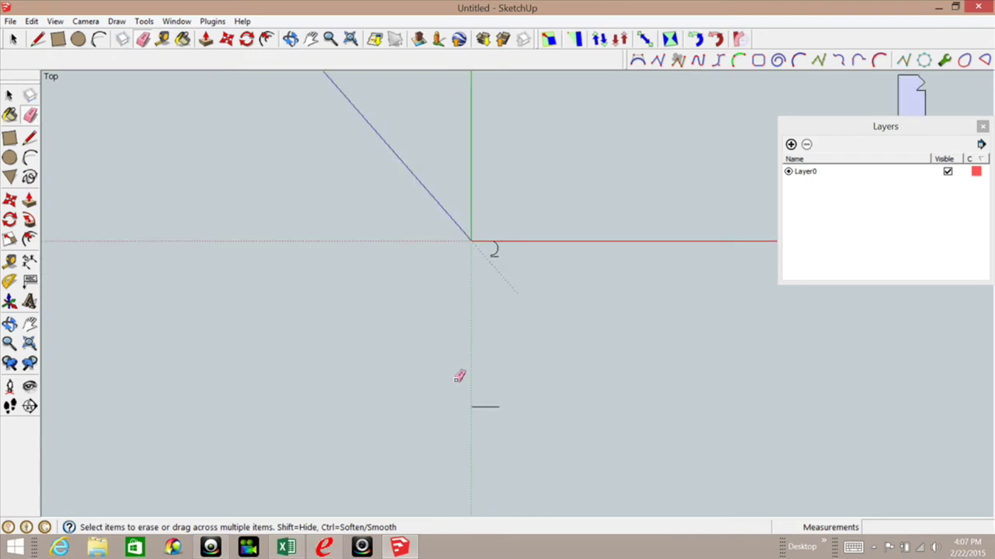
- Add a construction guide along the green axis with Tape Measure
{"action": "scroll", "coordinate": [466, 260], "scroll_direction": "up", "scroll_amount": 5}
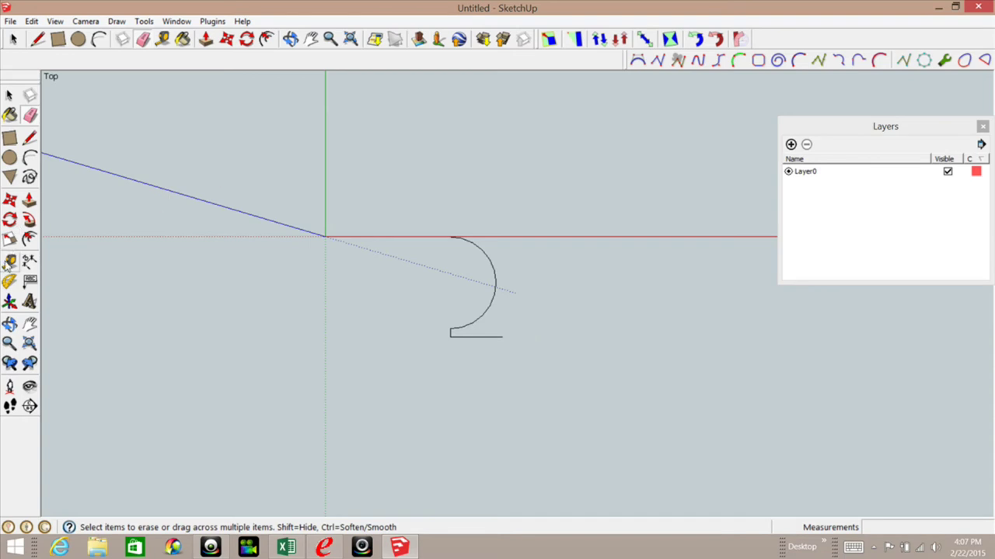
{"action": "left_click", "coordinate": [9, 262]}
{"action": "left_click", "coordinate": [325, 172]}
{"action": "left_click", "coordinate": [325, 184]}
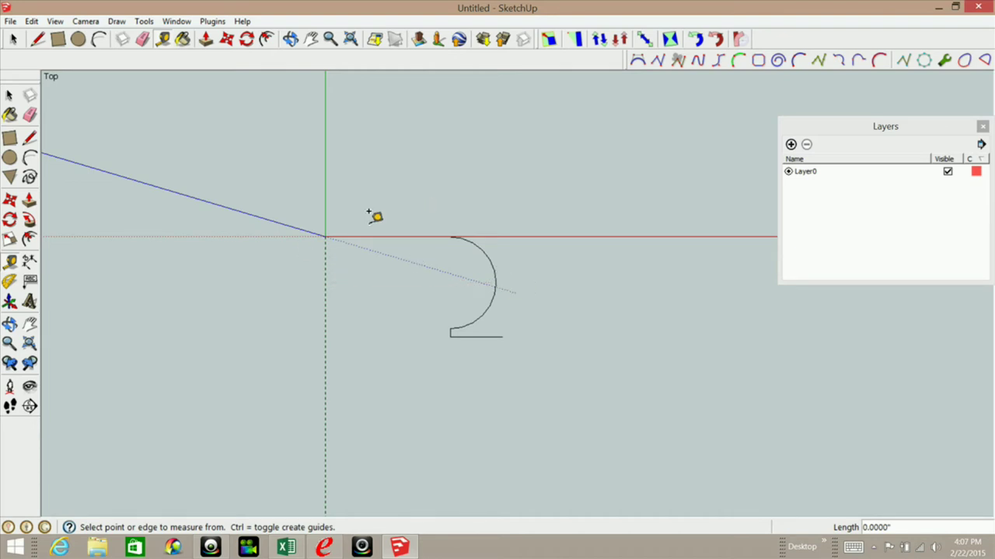
- Give the bead arc 2 segments in Entity Info, then select it with the bottom line
{"action": "left_click", "coordinate": [7, 95]}
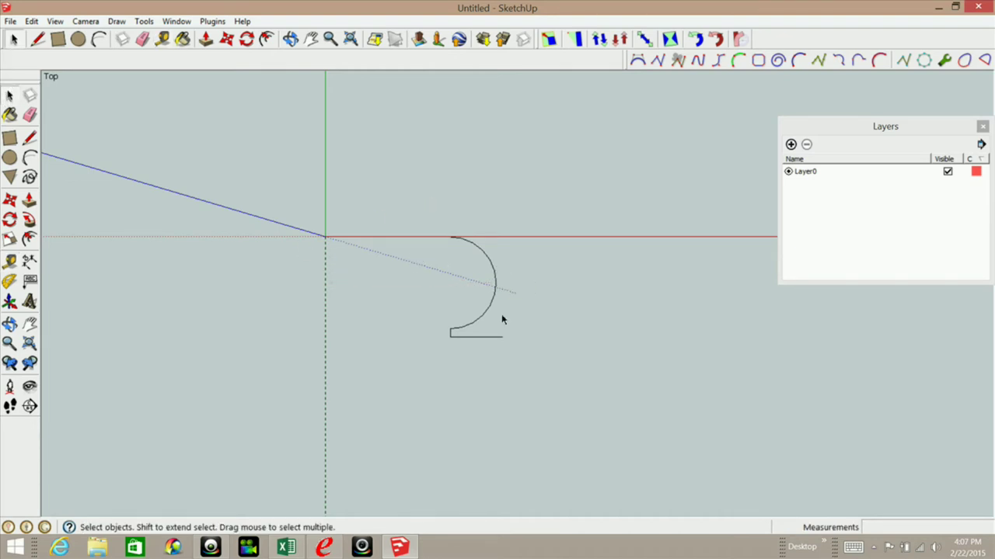
{"action": "left_click", "coordinate": [494, 288]}
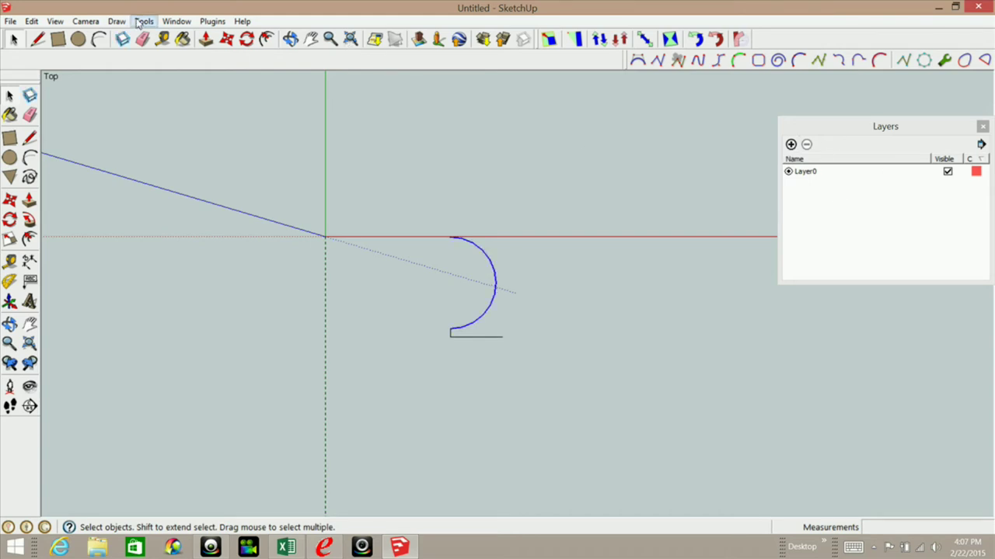
{"action": "left_click", "coordinate": [176, 21]}
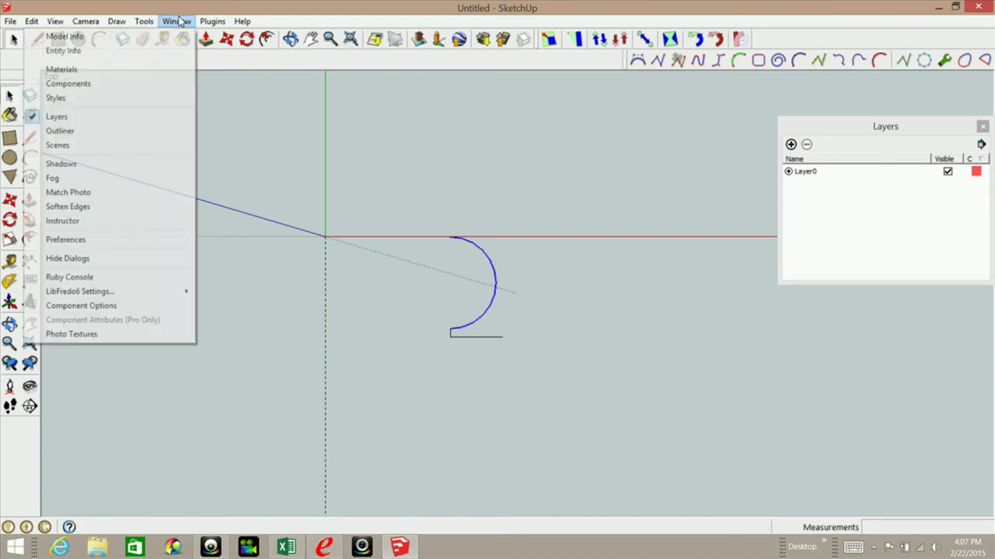
{"action": "left_click", "coordinate": [86, 49]}
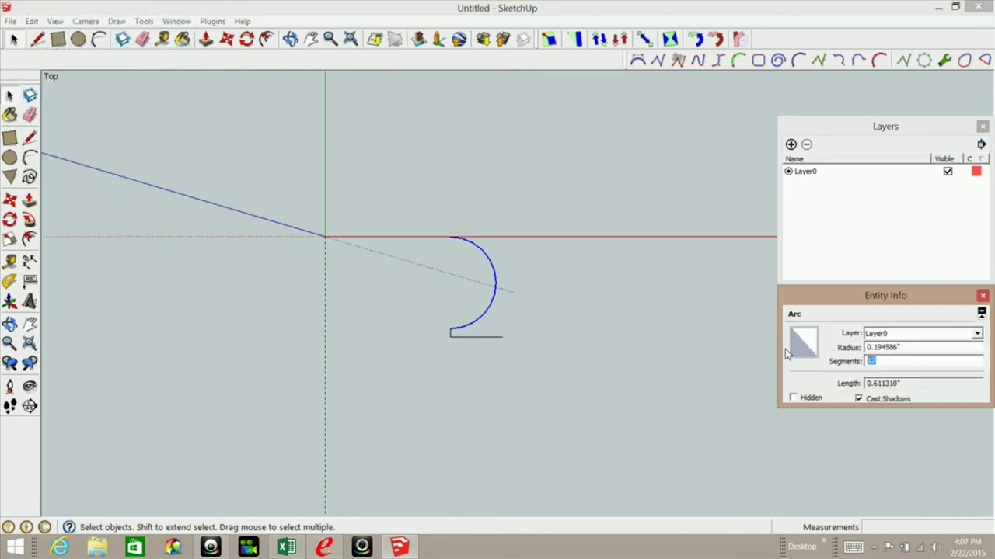
{"action": "type", "text": "2"}
{"action": "key", "text": "Return"}
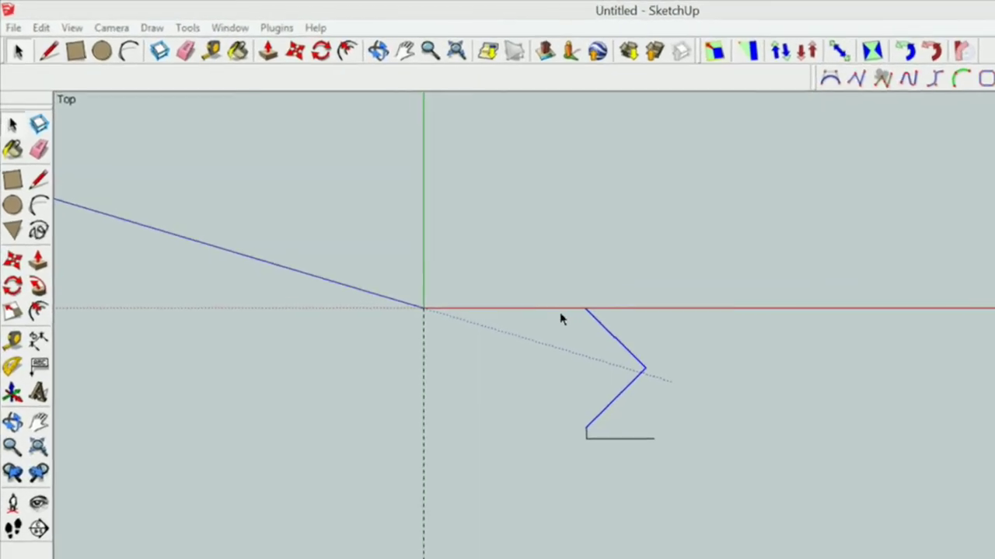
{"action": "left_click_drag", "start_coordinate": [599, 327], "coordinate": [785, 556], "text": "ctrl"}
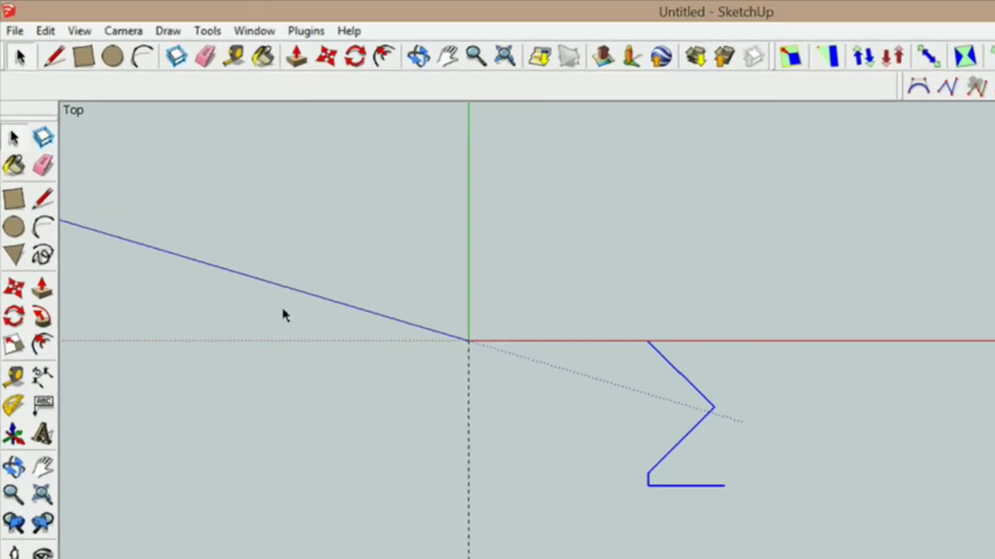
{"action": "left_click", "coordinate": [14, 289]}
- Move the V shape left so its point snaps onto the green axis
{"action": "left_click", "coordinate": [716, 409]}
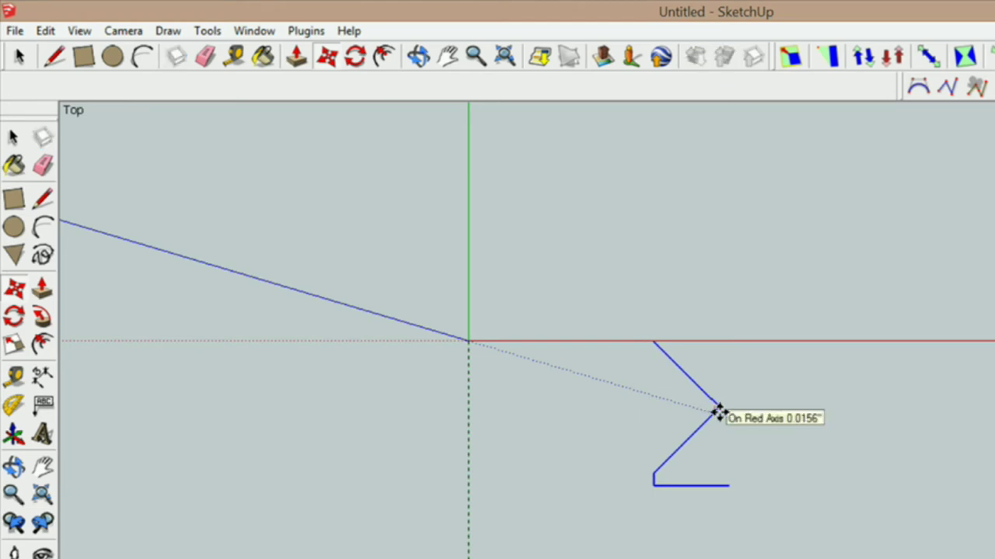
{"action": "scroll", "coordinate": [450, 407], "scroll_direction": "up", "scroll_amount": 4}
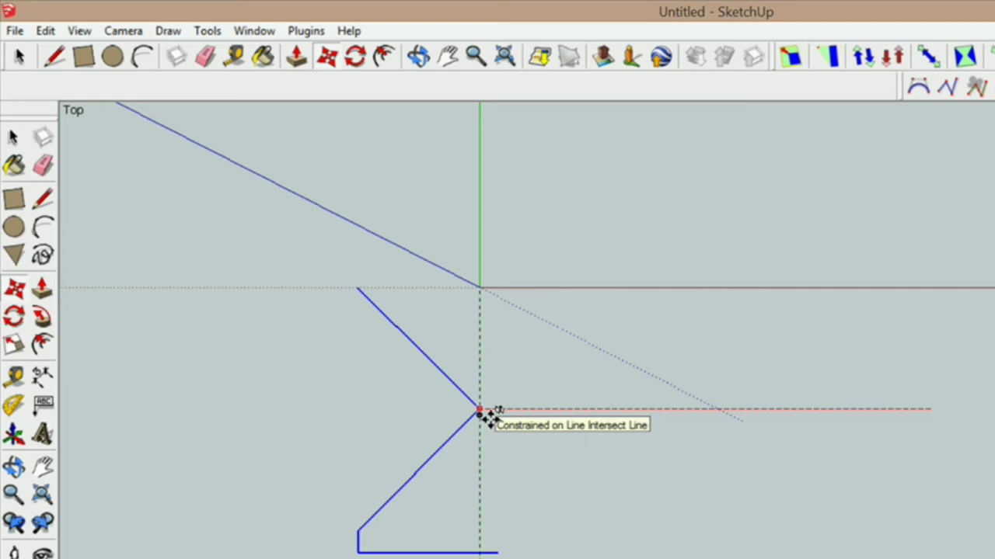
{"action": "left_click", "coordinate": [480, 412]}
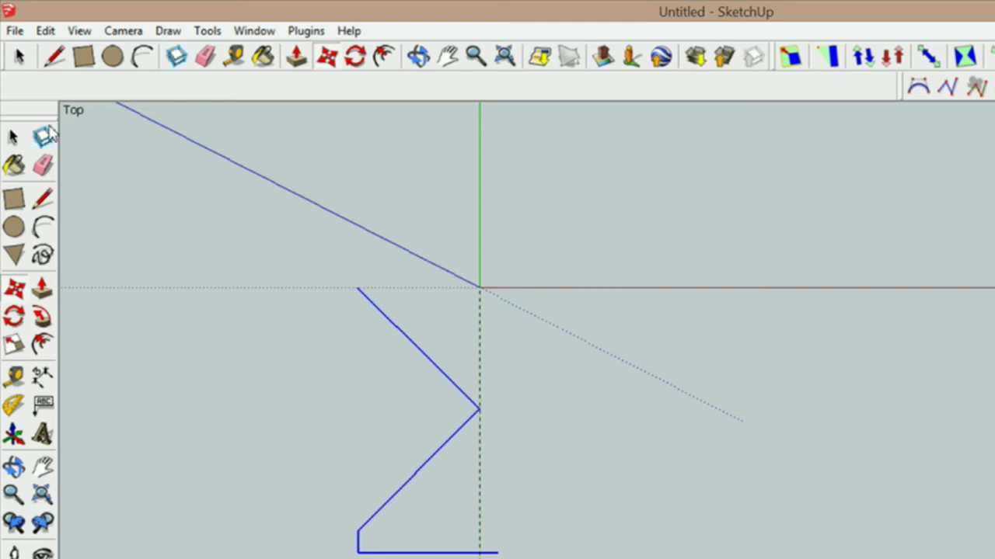
{"action": "left_click", "coordinate": [13, 137]}
{"action": "scroll", "coordinate": [548, 286], "scroll_direction": "down", "scroll_amount": 3}
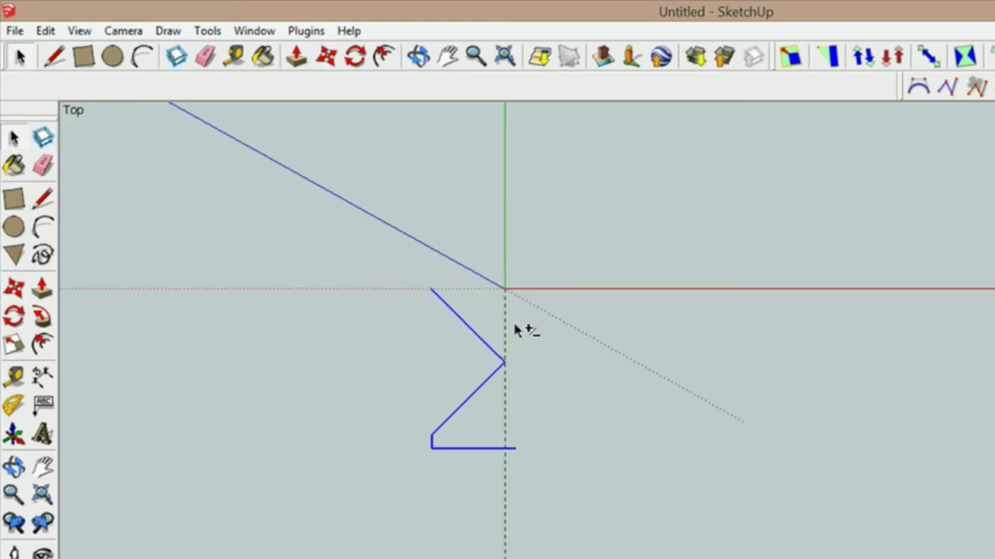
{"action": "scroll", "coordinate": [483, 315], "scroll_direction": "down", "scroll_amount": 1}
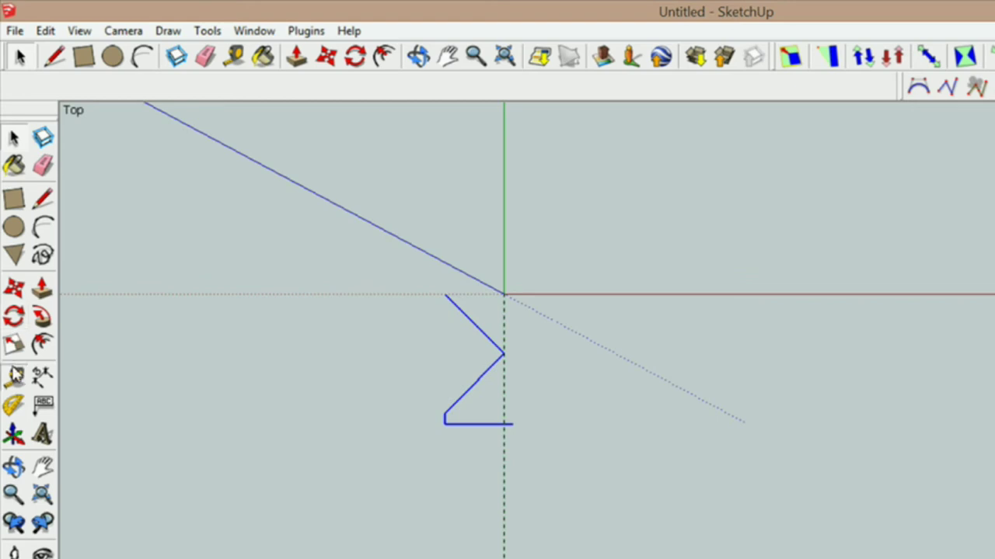
- Add a vertical guide at the V's bottom-left corner and a horizontal guide about 0.8248" above
{"action": "left_click", "coordinate": [13, 376]}
{"action": "left_click", "coordinate": [504, 196]}
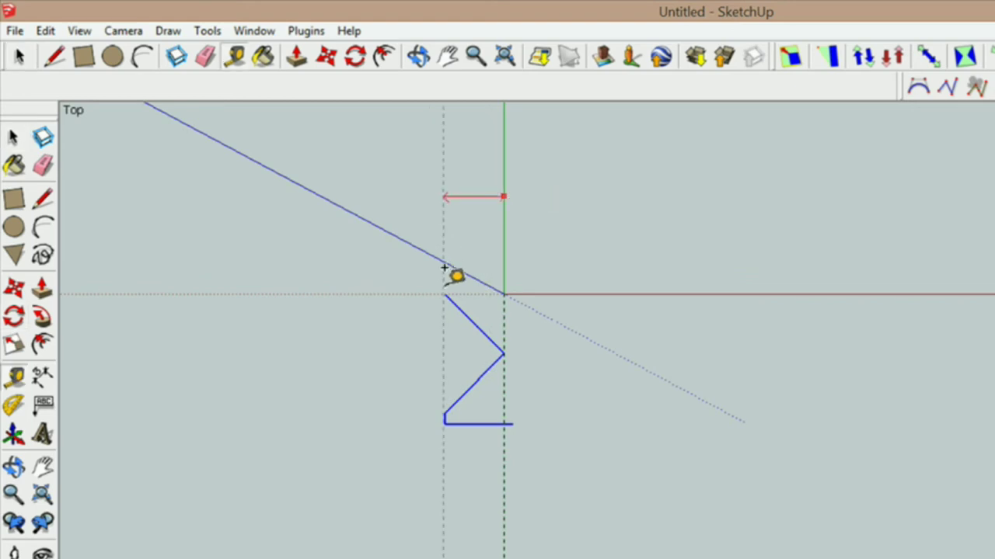
{"action": "scroll", "coordinate": [445, 420], "scroll_direction": "up", "scroll_amount": 2}
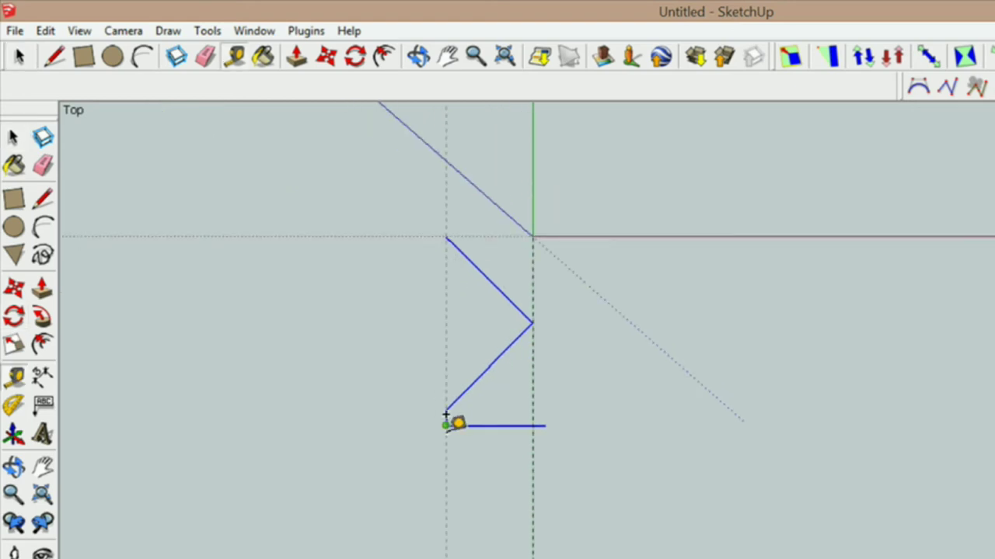
{"action": "left_click", "coordinate": [444, 420]}
{"action": "scroll", "coordinate": [477, 249], "scroll_direction": "down", "scroll_amount": 2}
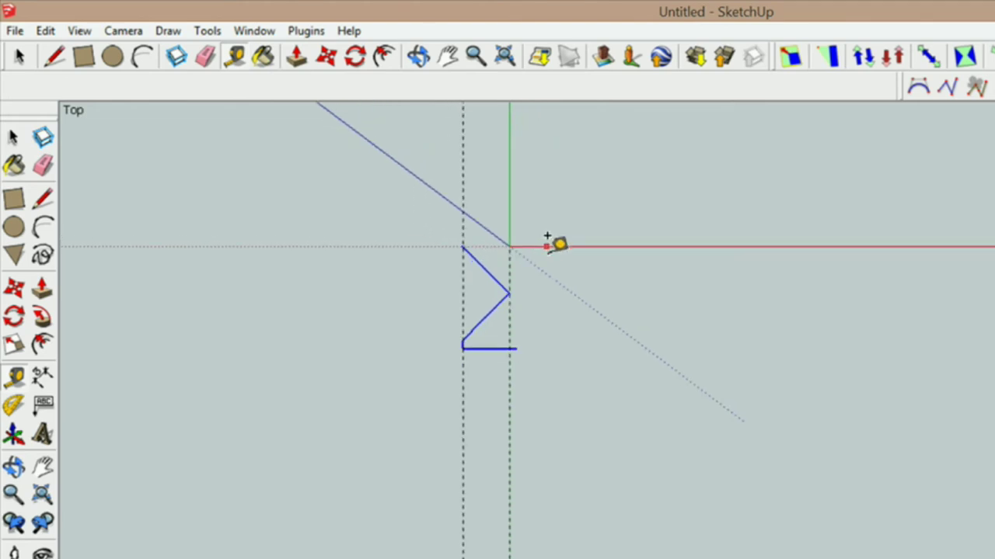
{"action": "left_click", "coordinate": [544, 247]}
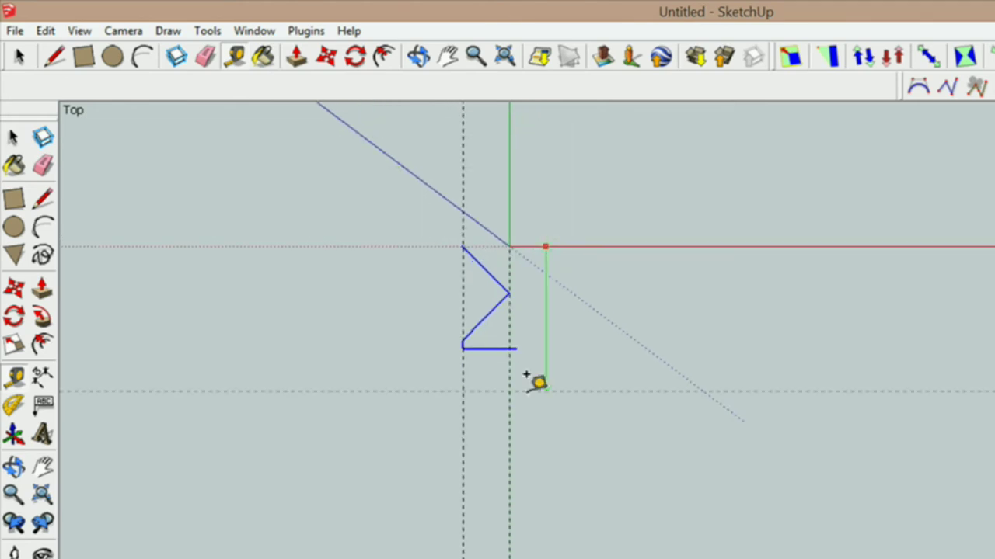
{"action": "key", "text": "Escape"}
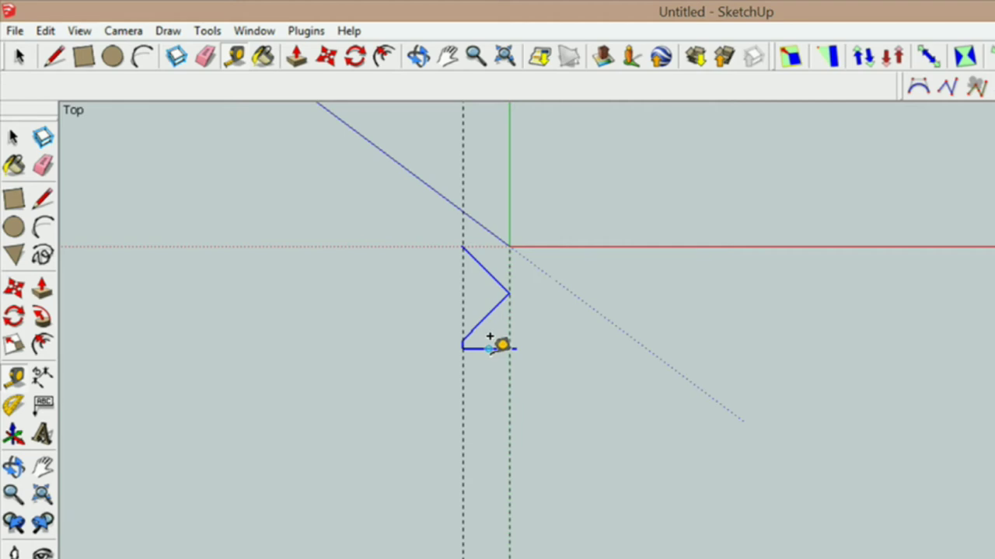
{"action": "left_click", "coordinate": [488, 349]}
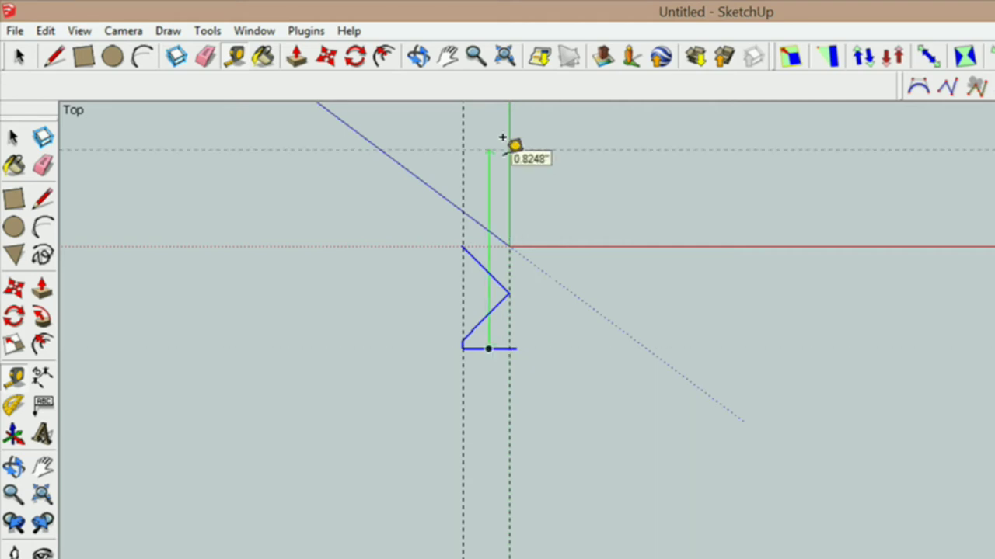
{"action": "left_click", "coordinate": [502, 138]}
{"action": "scroll", "coordinate": [444, 378], "scroll_direction": "down", "scroll_amount": 1}
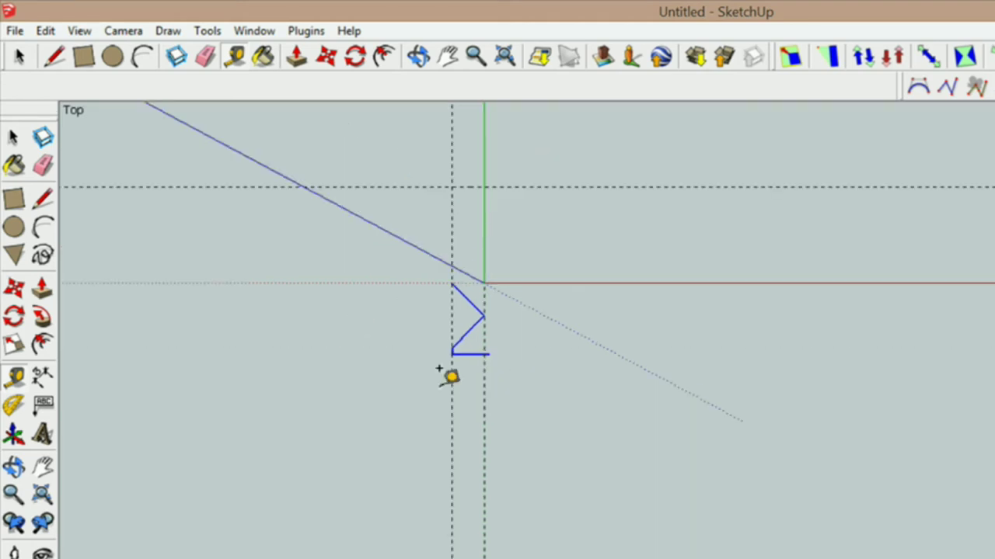
{"action": "left_click", "coordinate": [39, 201]}
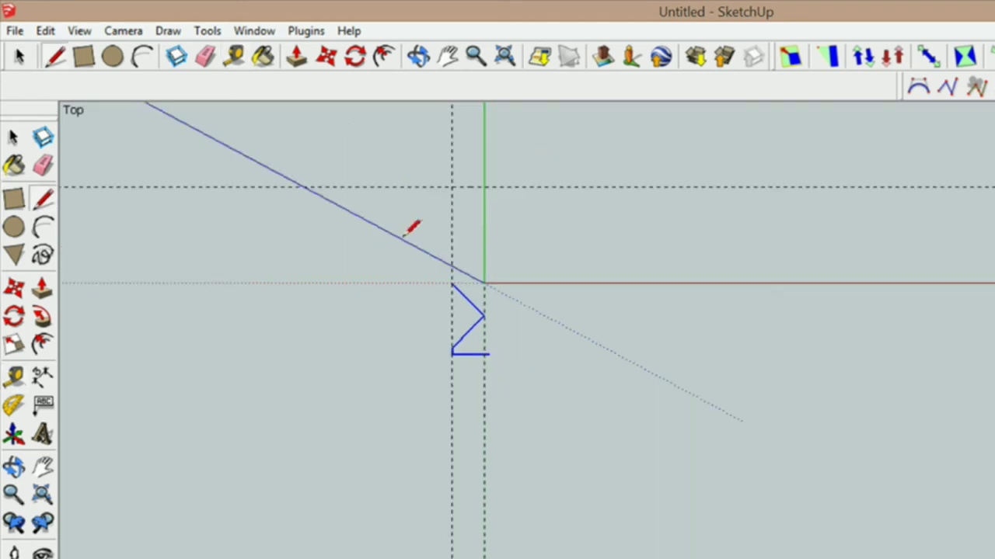
- End the vertical line at the upper guide and add a guide 0.5" out
{"action": "left_click", "coordinate": [451, 188]}
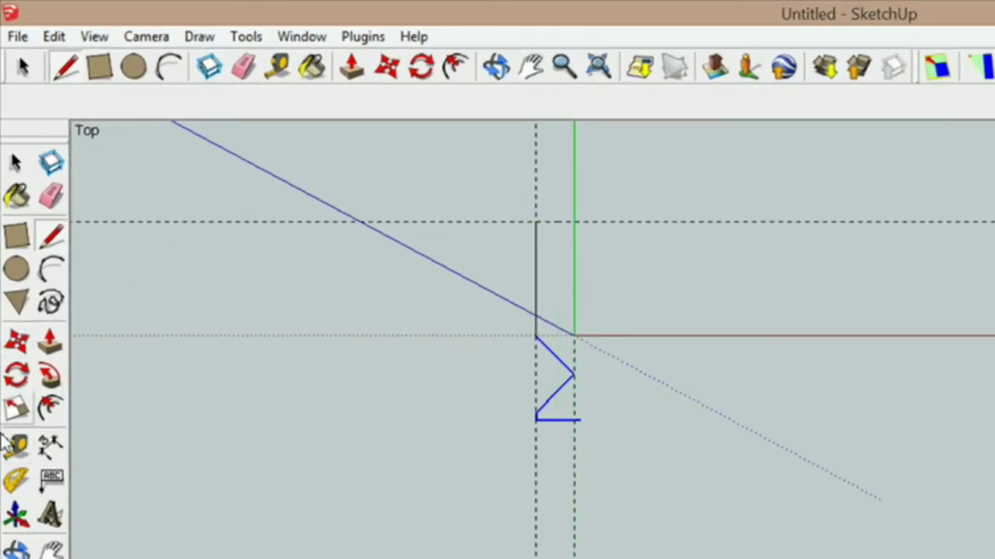
{"action": "left_click", "coordinate": [17, 446]}
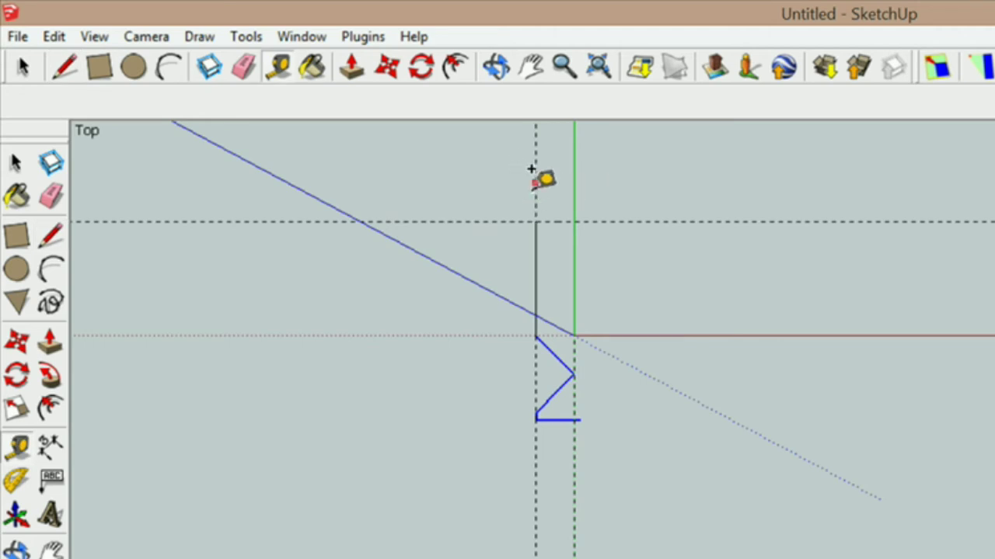
{"action": "left_click", "coordinate": [536, 184]}
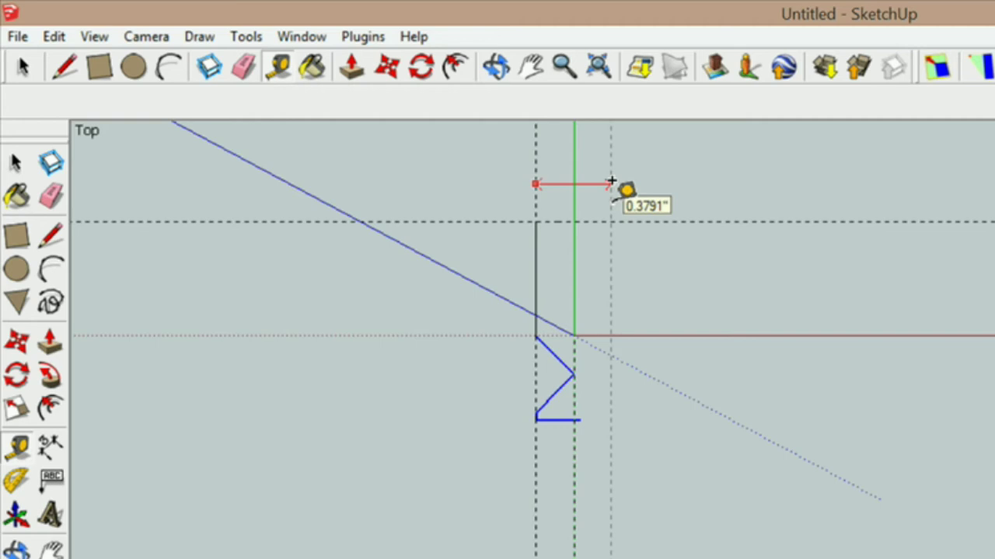
{"action": "type", "text": ".5"}
{"action": "key", "text": "Return"}
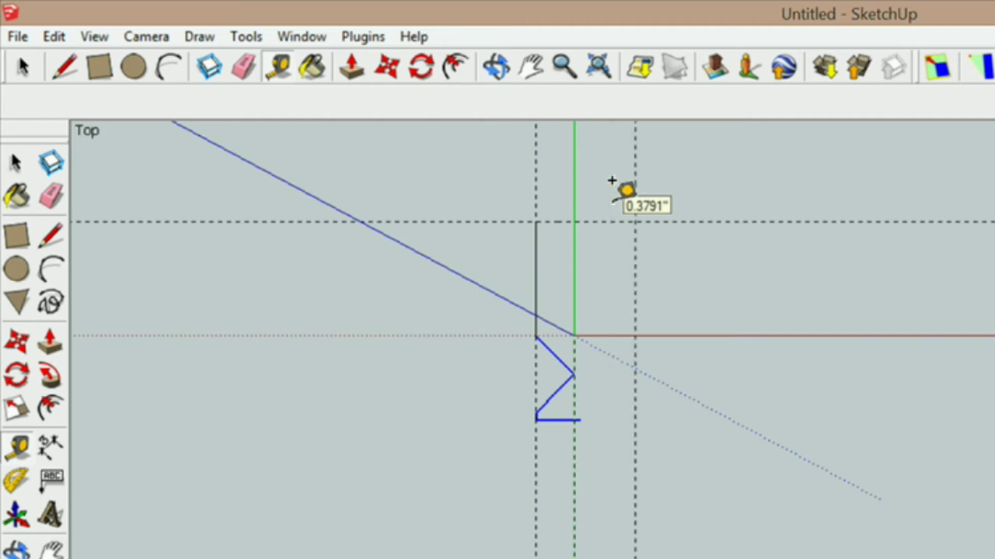
- Draw the profile's top edge from its top-left corner to the new 0.5" guide
{"action": "left_click", "coordinate": [62, 243]}
{"action": "left_click", "coordinate": [535, 222]}
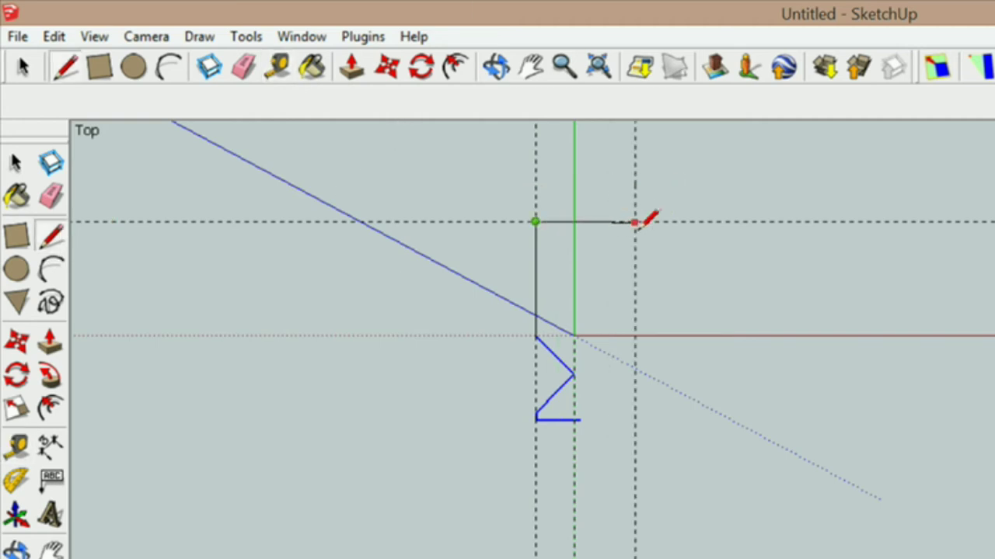
{"action": "left_click", "coordinate": [635, 223]}
{"action": "key", "text": "Escape"}
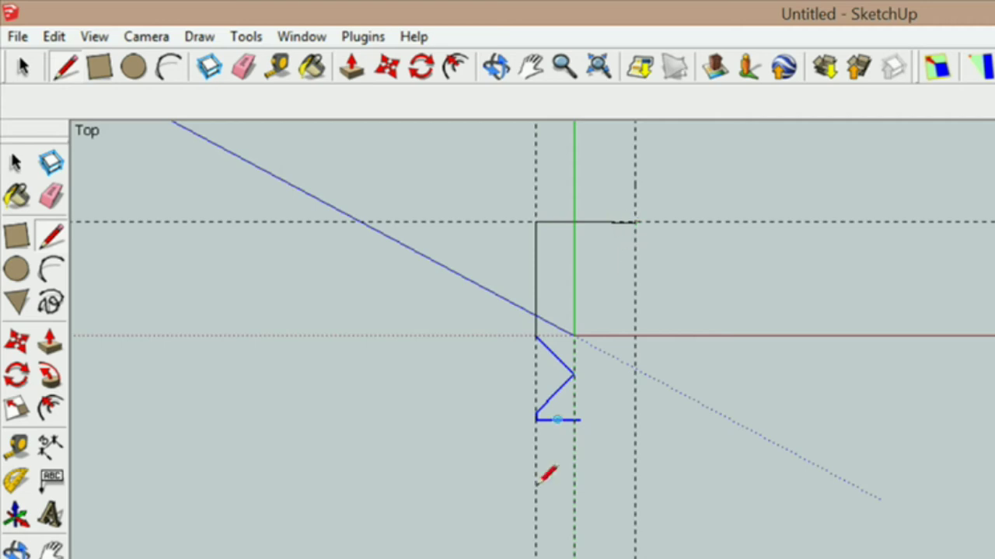
{"action": "left_click", "coordinate": [17, 162]}
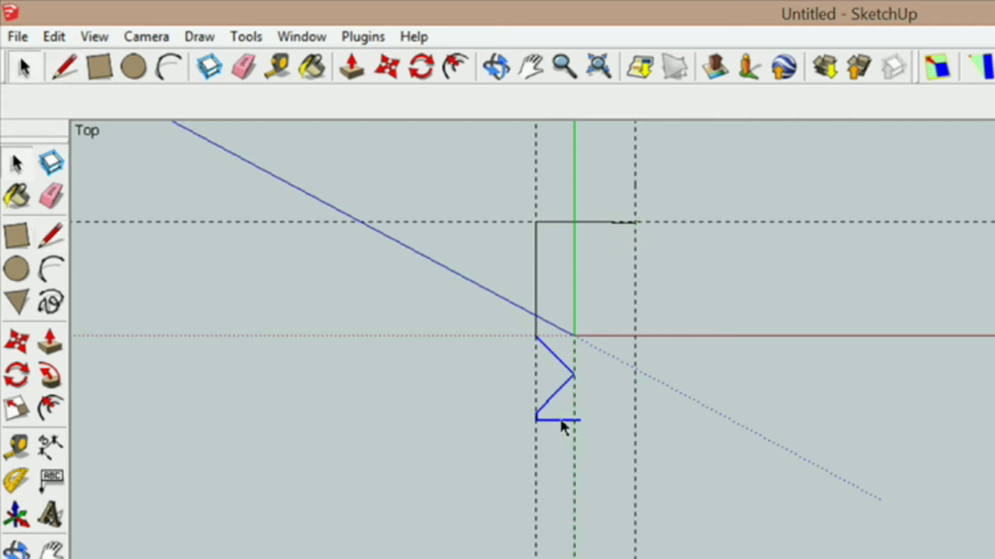
- Add a guide at the profile bottom, erase the short bottom edge and hide the old top edge
{"action": "left_click", "coordinate": [17, 445]}
{"action": "left_click", "coordinate": [608, 336]}
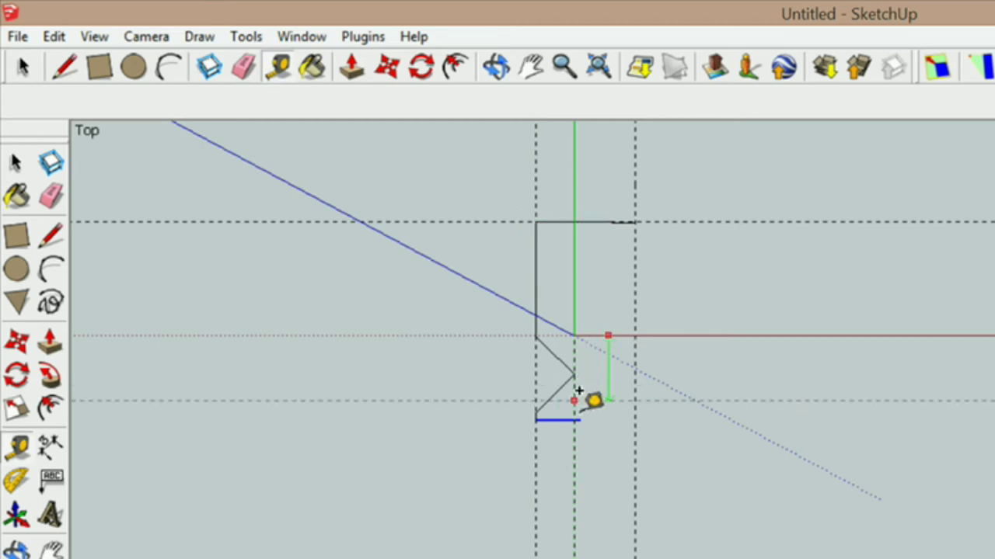
{"action": "left_click", "coordinate": [579, 419]}
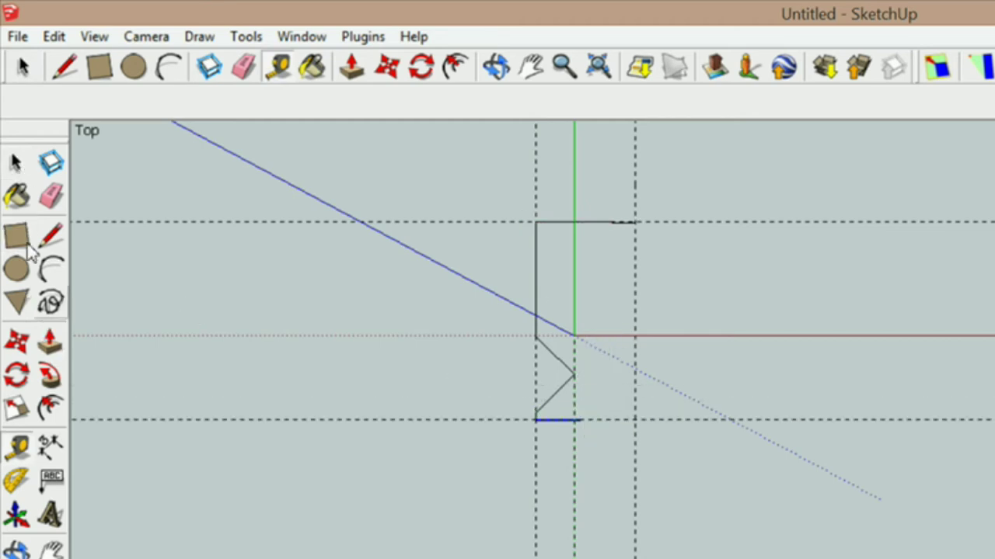
{"action": "left_click", "coordinate": [16, 155]}
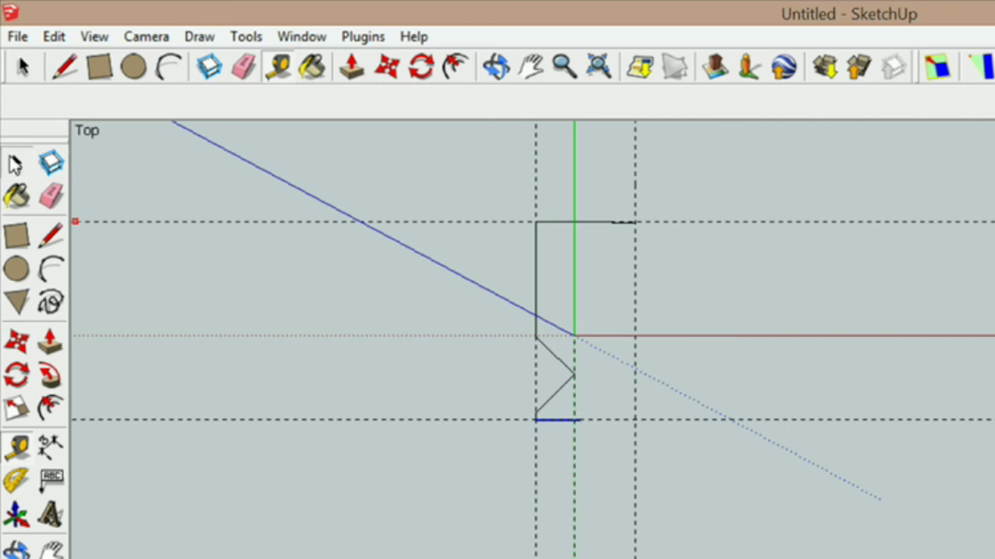
{"action": "right_click", "coordinate": [553, 429]}
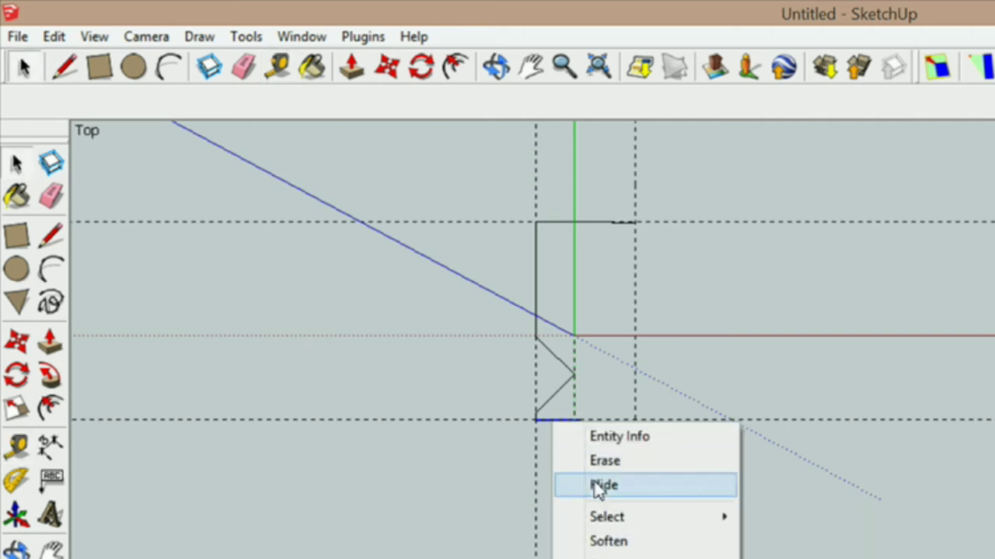
{"action": "left_click", "coordinate": [607, 462]}
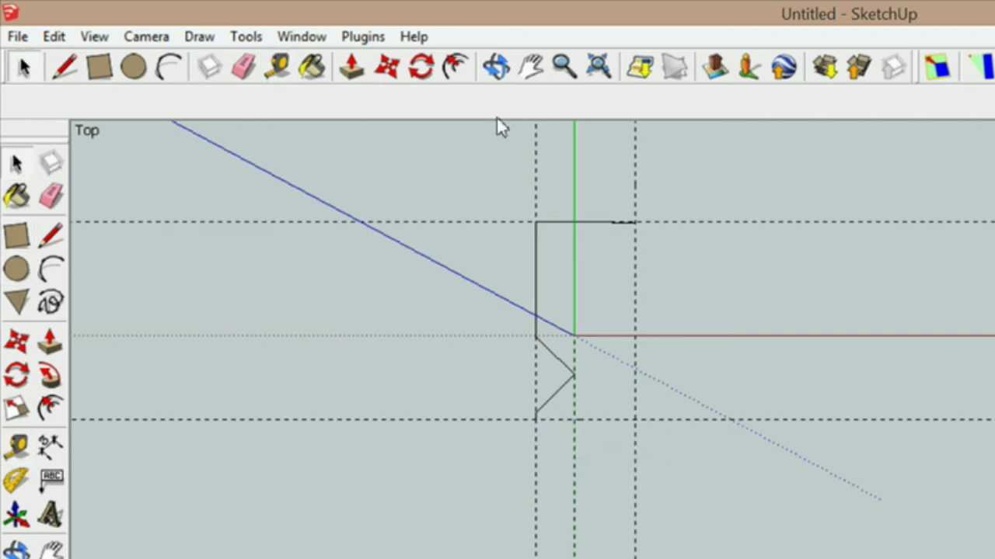
{"action": "left_click", "coordinate": [579, 222]}
{"action": "right_click", "coordinate": [589, 223]}
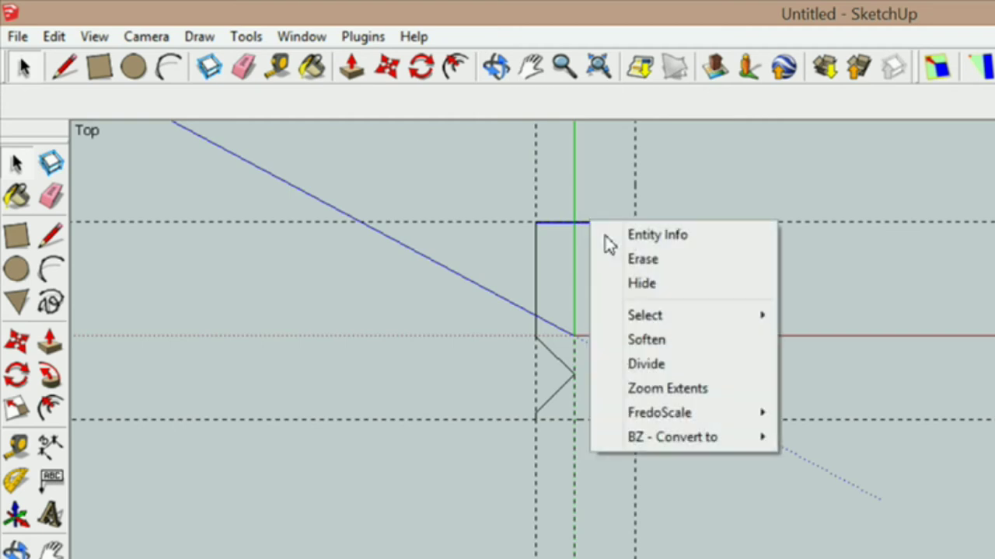
{"action": "left_click", "coordinate": [662, 286]}
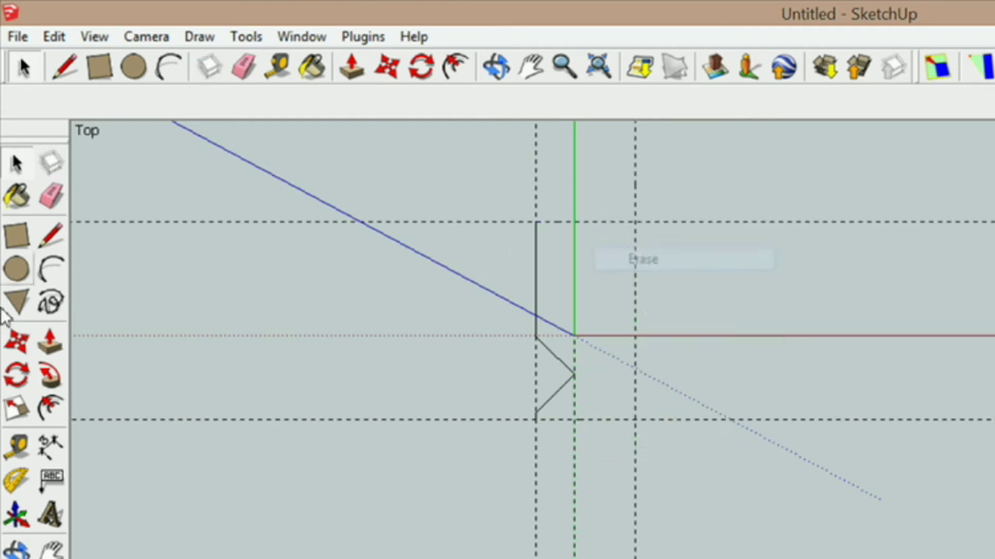
- Redraw the top, right and bottom edges to close the outline into a filled face
{"action": "left_click", "coordinate": [50, 236]}
{"action": "left_click", "coordinate": [534, 222]}
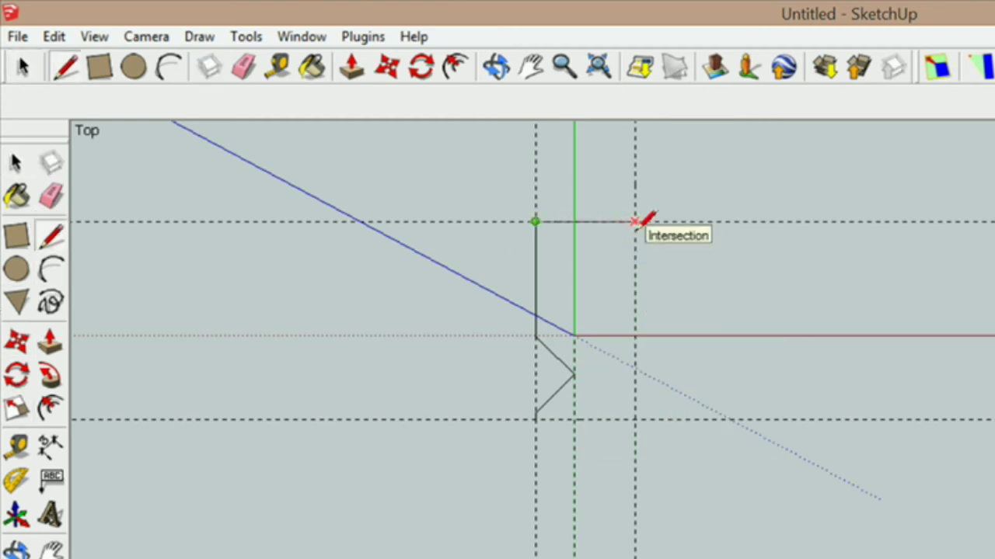
{"action": "left_click", "coordinate": [635, 222]}
{"action": "left_click", "coordinate": [634, 420]}
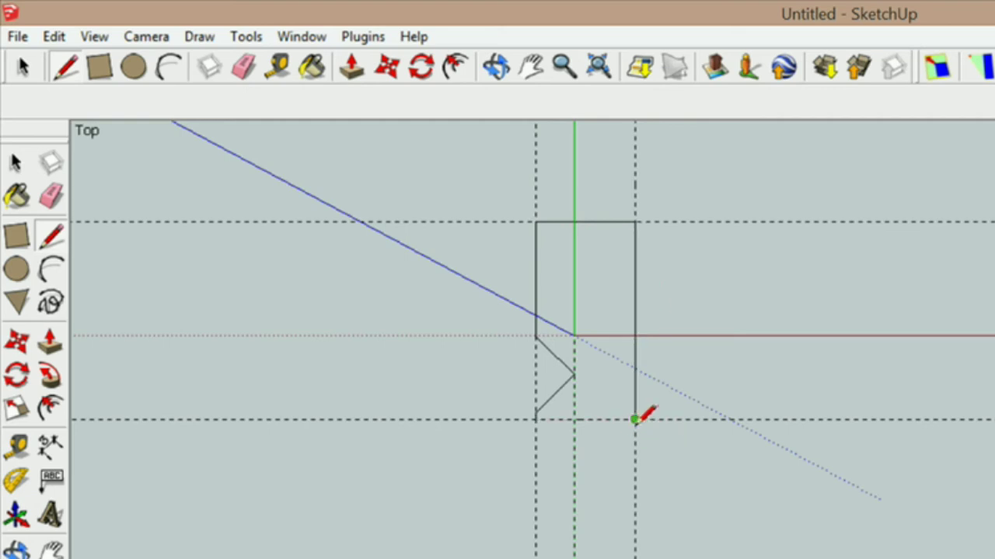
{"action": "scroll", "coordinate": [536, 419], "scroll_direction": "up", "scroll_amount": 5}
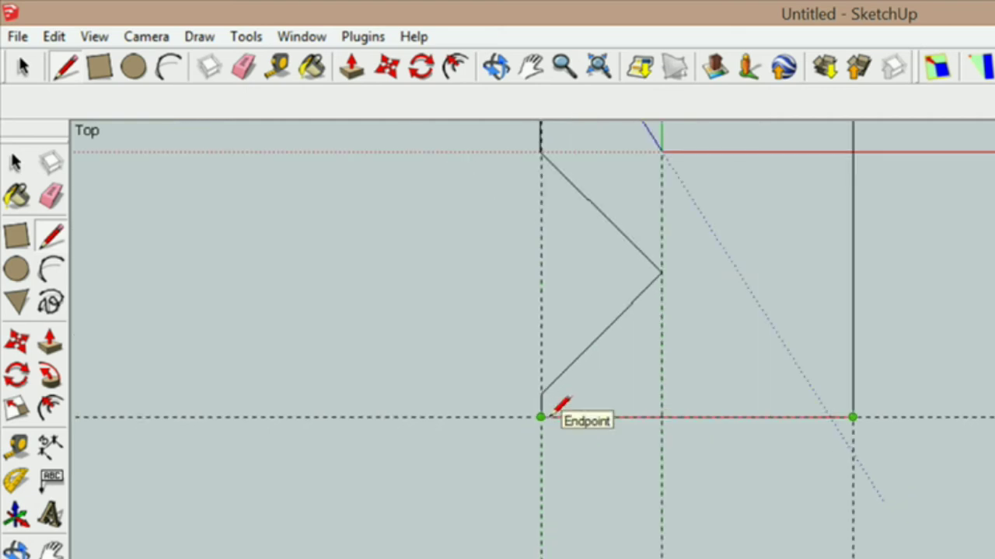
{"action": "left_click", "coordinate": [529, 419]}
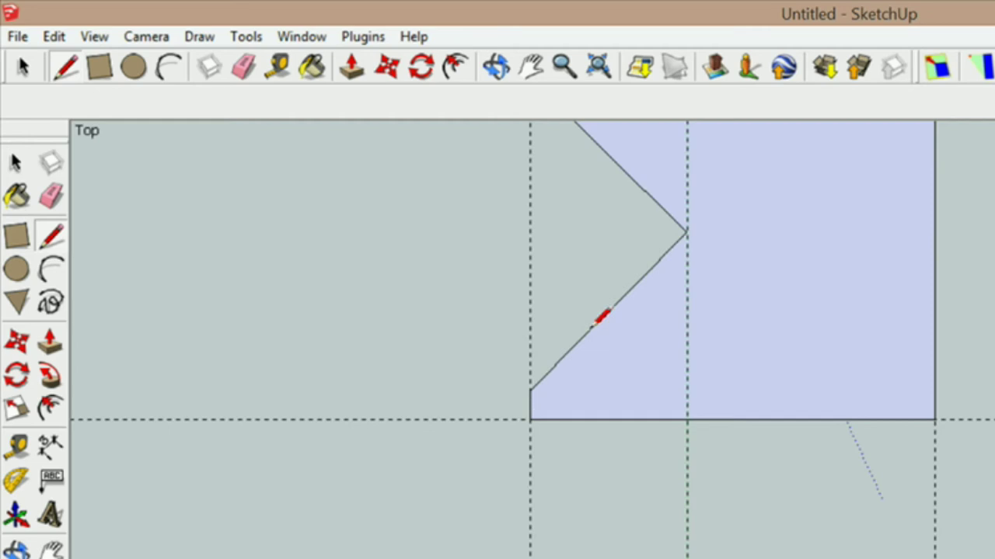
{"action": "scroll", "coordinate": [614, 350], "scroll_direction": "down", "scroll_amount": 5}
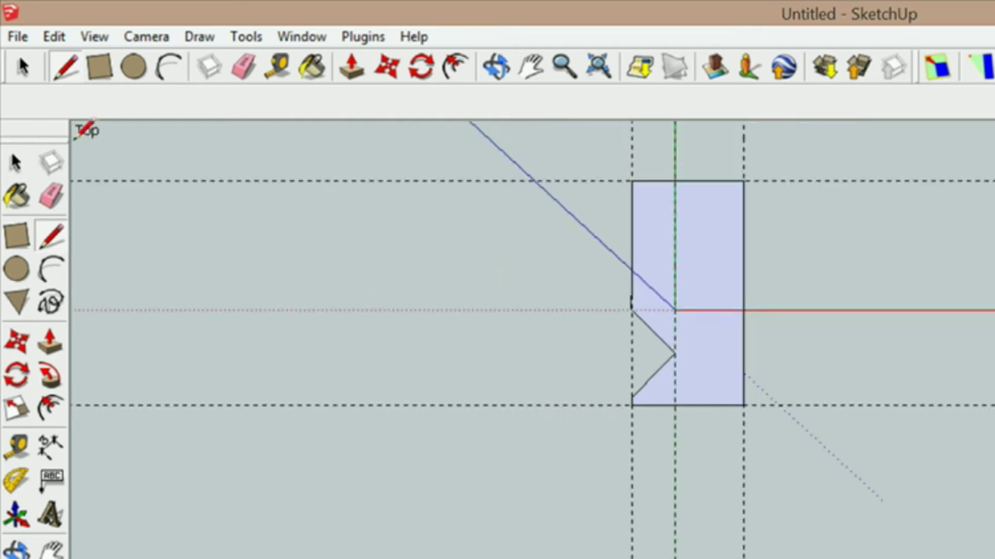
- Erase all the construction guides around the finished profile
{"action": "left_click", "coordinate": [16, 162]}
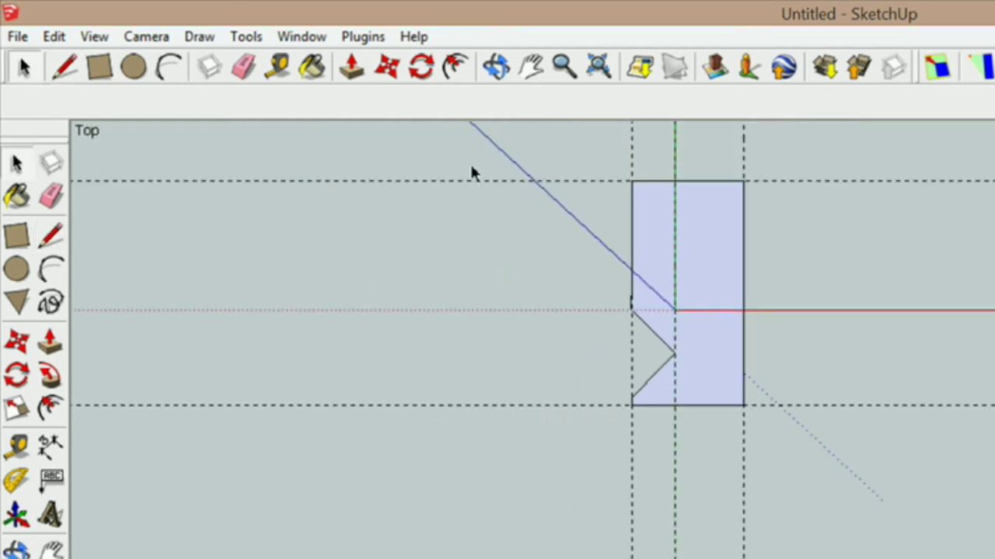
{"action": "left_click", "coordinate": [53, 198]}
{"action": "mouse_move", "coordinate": [557, 191]}
{"action": "left_mouse_down"}
{"action": "mouse_move", "coordinate": [471, 289]}
{"action": "mouse_move", "coordinate": [730, 486]}
{"action": "left_mouse_up"}
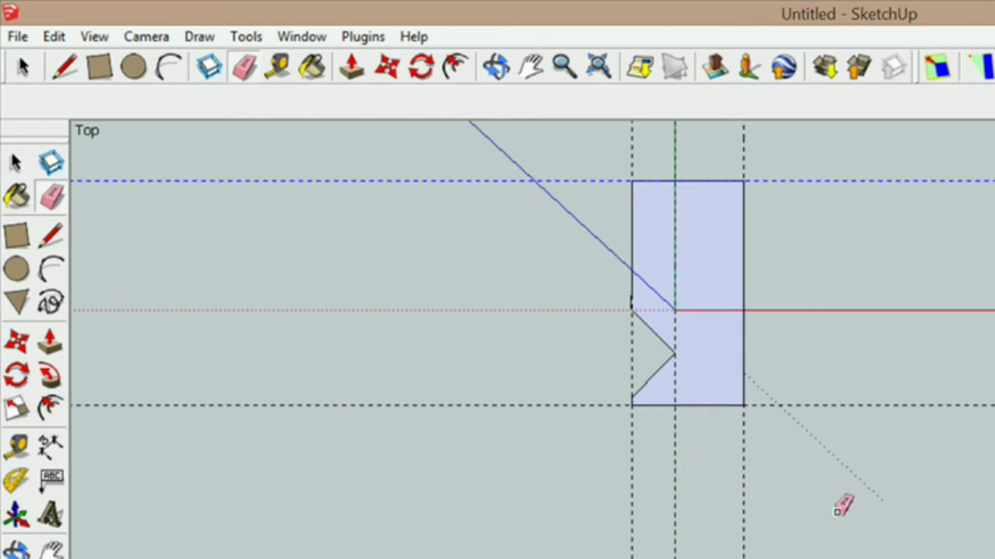
{"action": "key", "text": "Delete"}
{"action": "scroll", "coordinate": [866, 302], "scroll_direction": "down", "scroll_amount": 3}
{"action": "scroll", "coordinate": [823, 284], "scroll_direction": "down", "scroll_amount": 1}
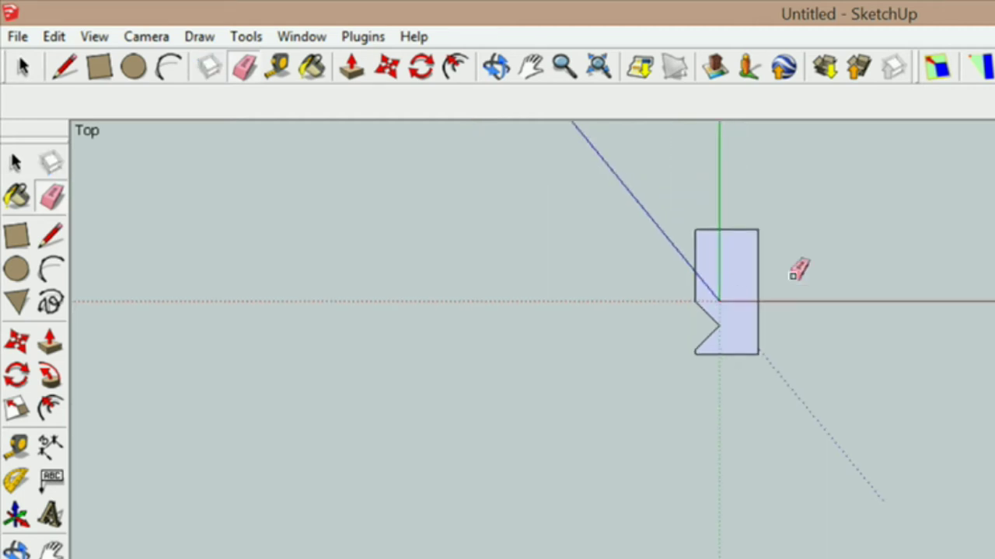
{"action": "scroll", "coordinate": [728, 284], "scroll_direction": "up", "scroll_amount": 3}
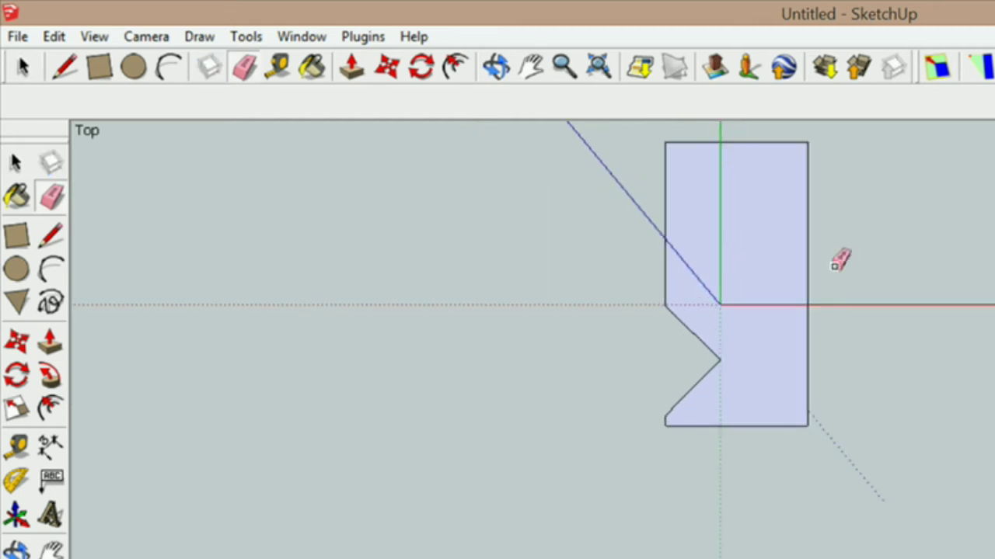
{"action": "scroll", "coordinate": [795, 318], "scroll_direction": "down", "scroll_amount": 5}
{"action": "scroll", "coordinate": [815, 337], "scroll_direction": "down", "scroll_amount": 2}
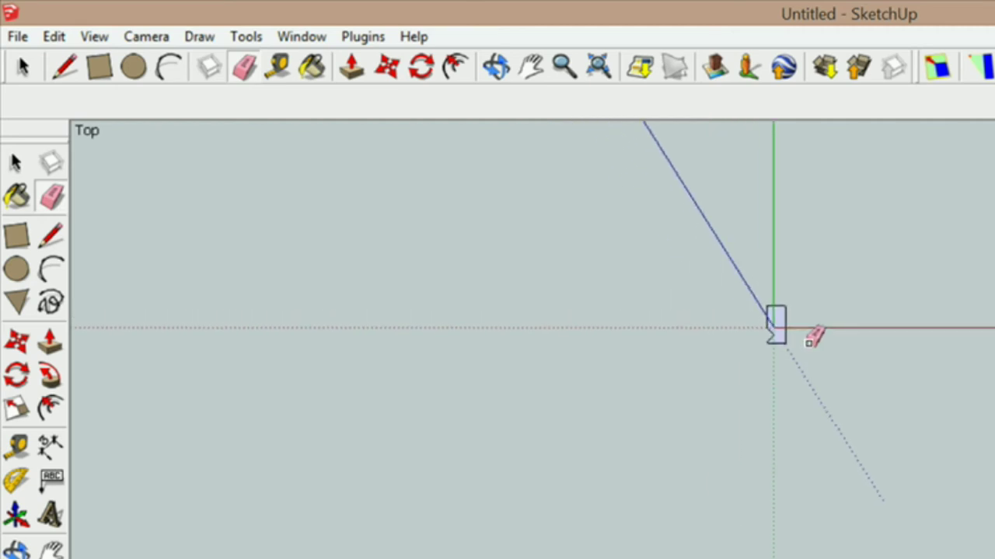
- Zoom in and out over the profile shapes in SketchUp, then return to eCabinet Systems
{"action": "scroll", "coordinate": [816, 336], "scroll_direction": "down", "scroll_amount": 2}
{"action": "scroll", "coordinate": [384, 328], "scroll_direction": "up", "scroll_amount": 3}
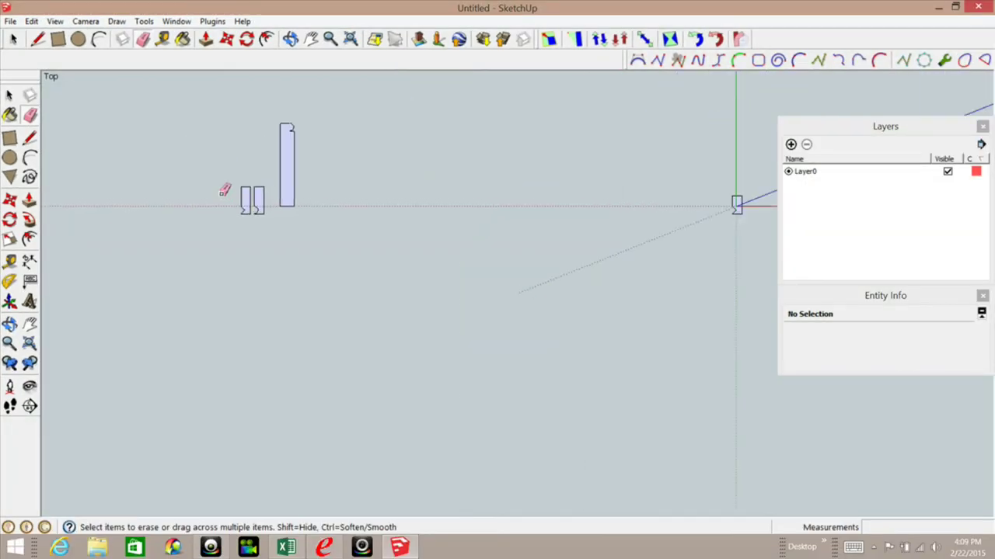
{"action": "scroll", "coordinate": [249, 194], "scroll_direction": "up", "scroll_amount": 3}
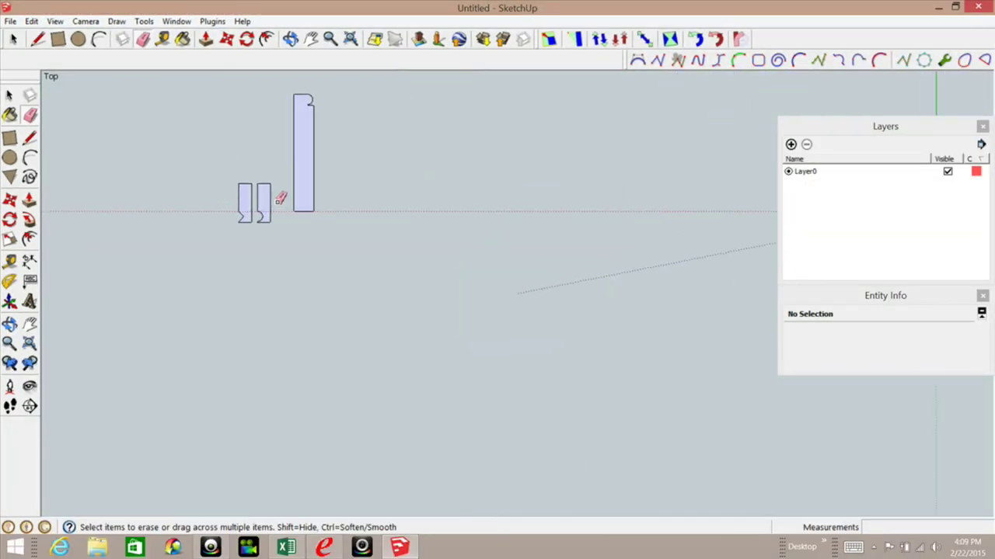
{"action": "scroll", "coordinate": [248, 188], "scroll_direction": "up", "scroll_amount": 5}
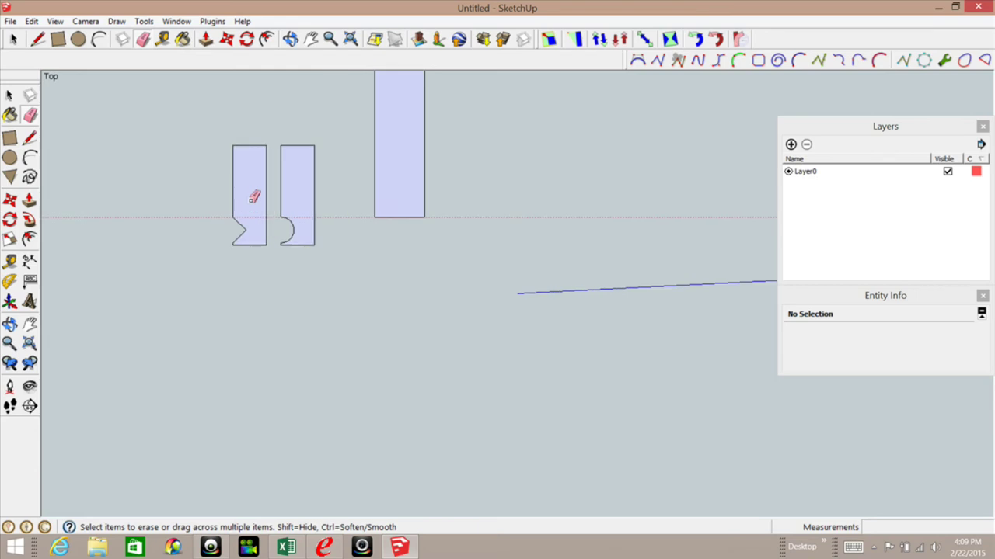
{"action": "scroll", "coordinate": [249, 239], "scroll_direction": "down", "scroll_amount": 5}
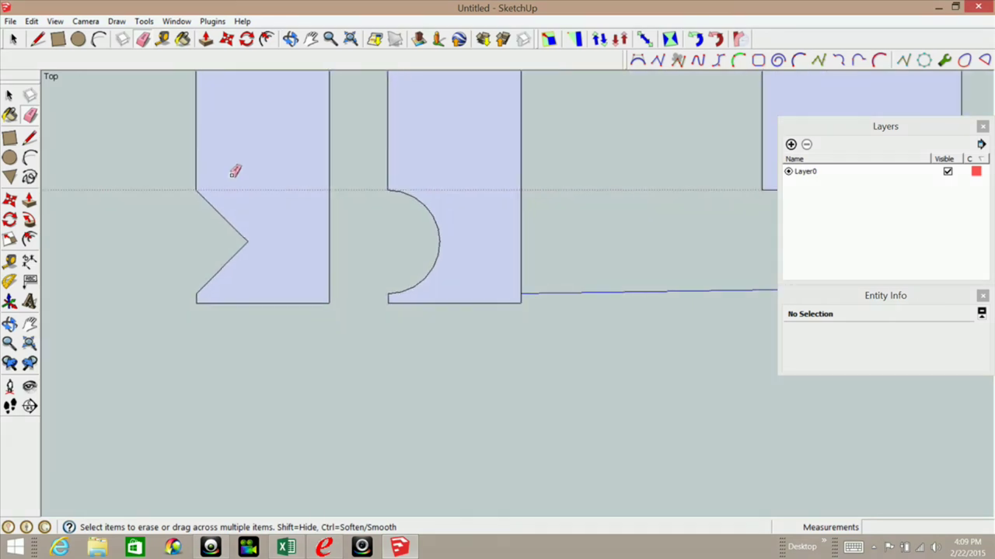
{"action": "scroll", "coordinate": [223, 205], "scroll_direction": "down", "scroll_amount": 6}
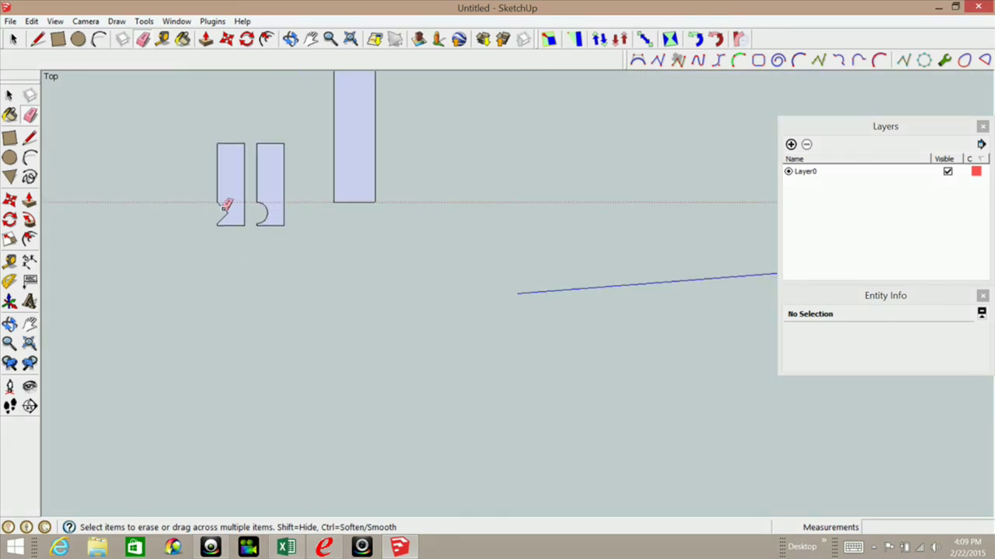
{"action": "scroll", "coordinate": [453, 225], "scroll_direction": "up", "scroll_amount": 5}
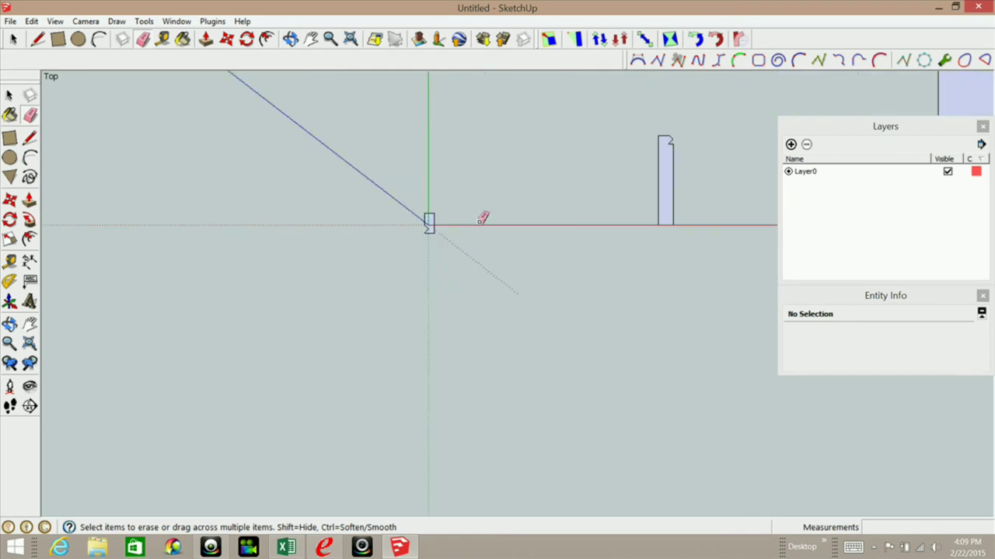
{"action": "scroll", "coordinate": [430, 225], "scroll_direction": "up", "scroll_amount": 1}
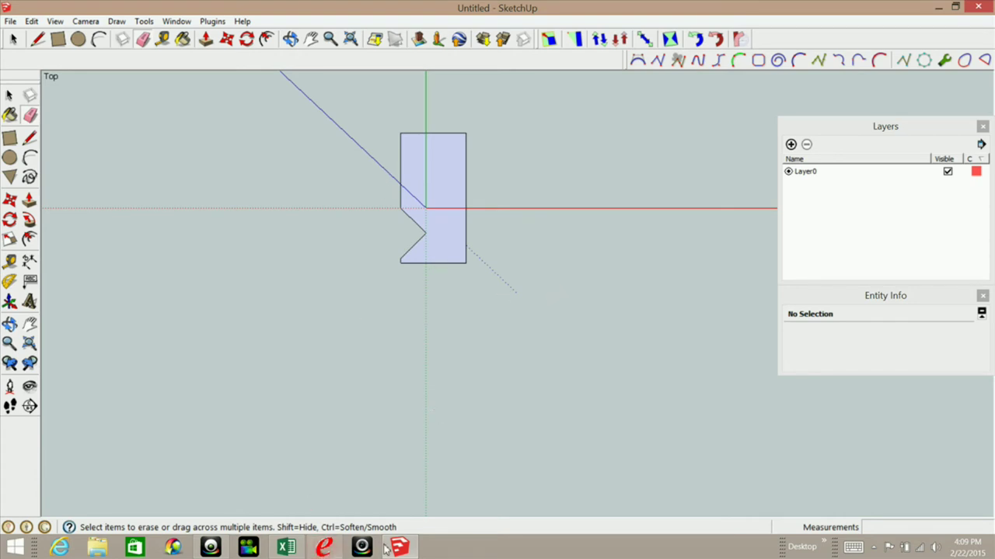
{"action": "left_click", "coordinate": [323, 547]}
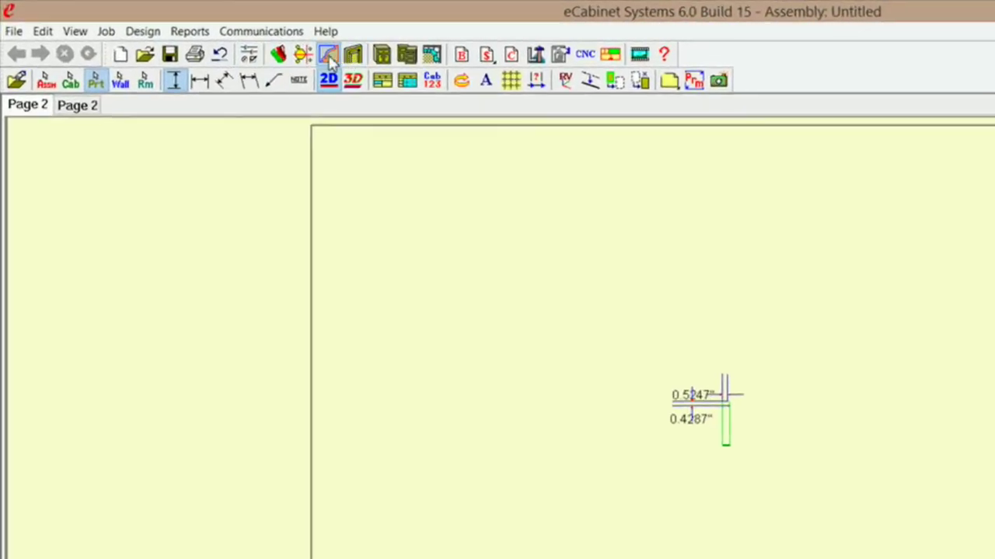
- Open the OctagonBaseMolding profile file in Shape Manager for editing
{"action": "left_click", "coordinate": [328, 55]}
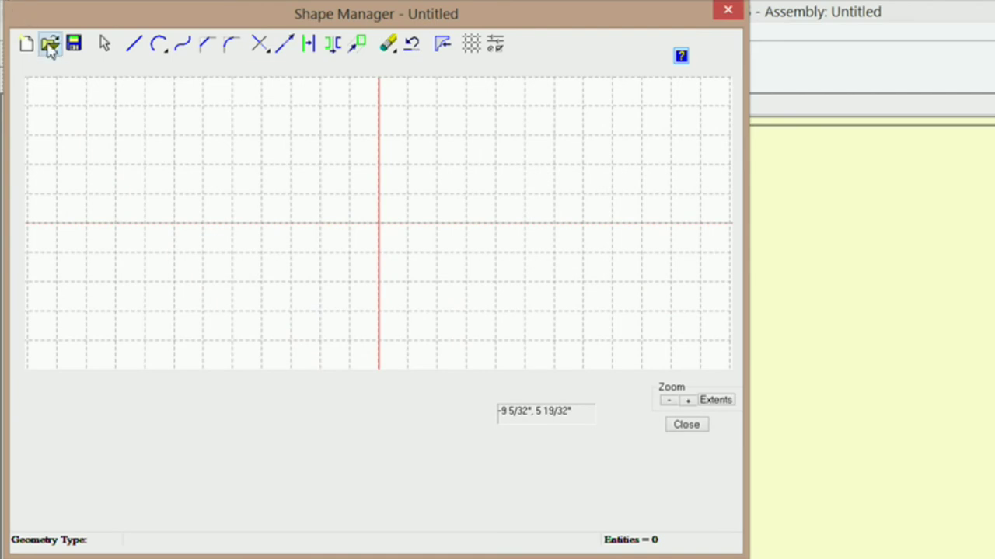
{"action": "left_click", "coordinate": [49, 44]}
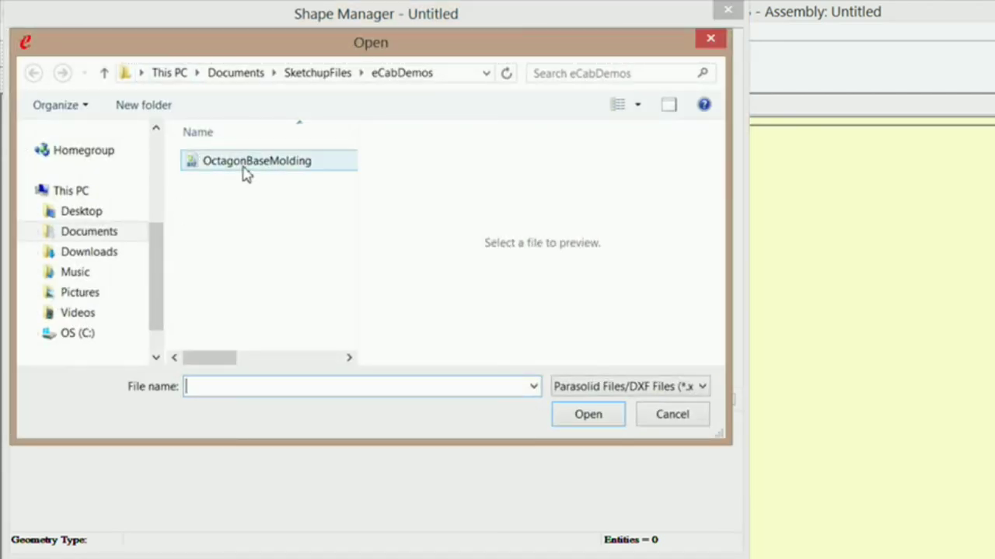
{"action": "left_click", "coordinate": [266, 168]}
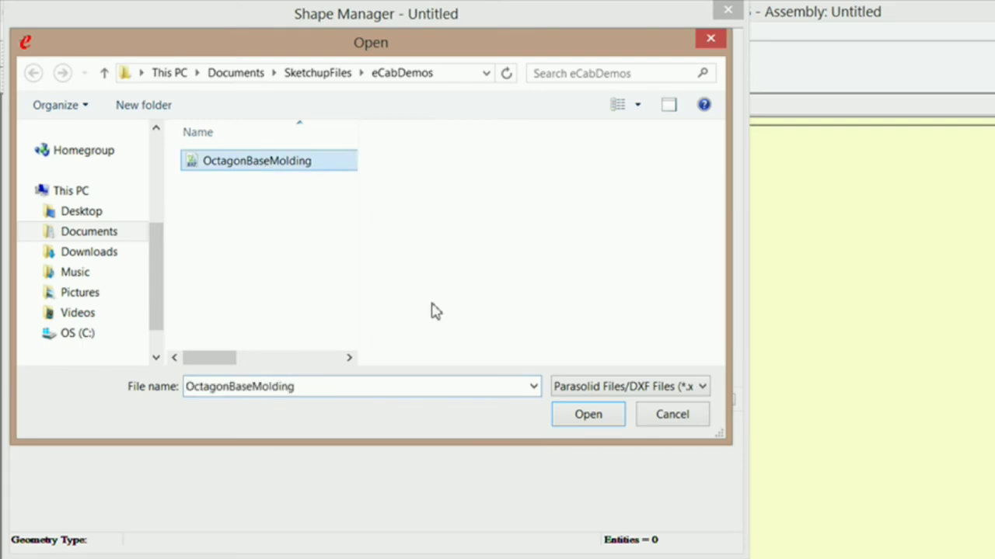
{"action": "left_click", "coordinate": [590, 414]}
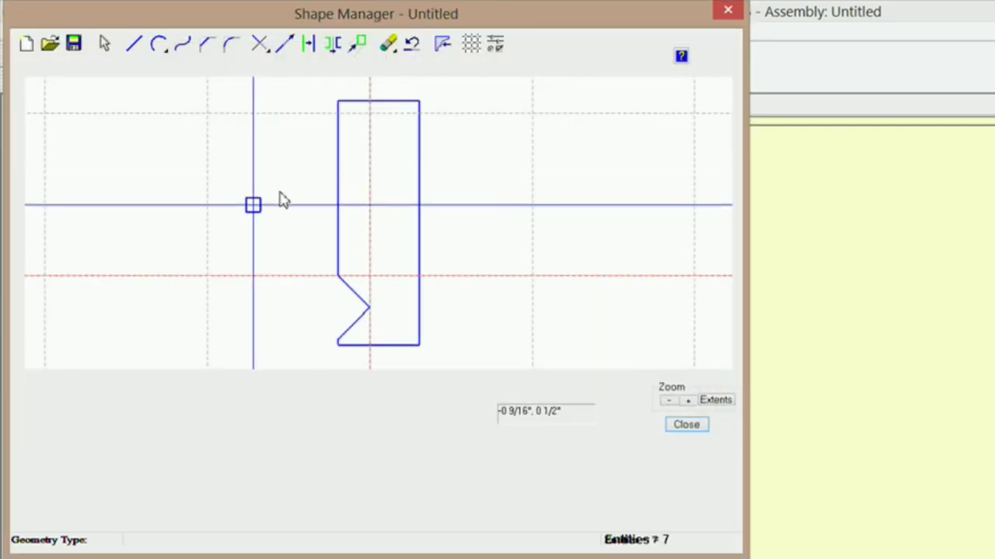
- Draw a three-point arc from the notch's upper corner through its tip to the lower corner
{"action": "left_click", "coordinate": [158, 47]}
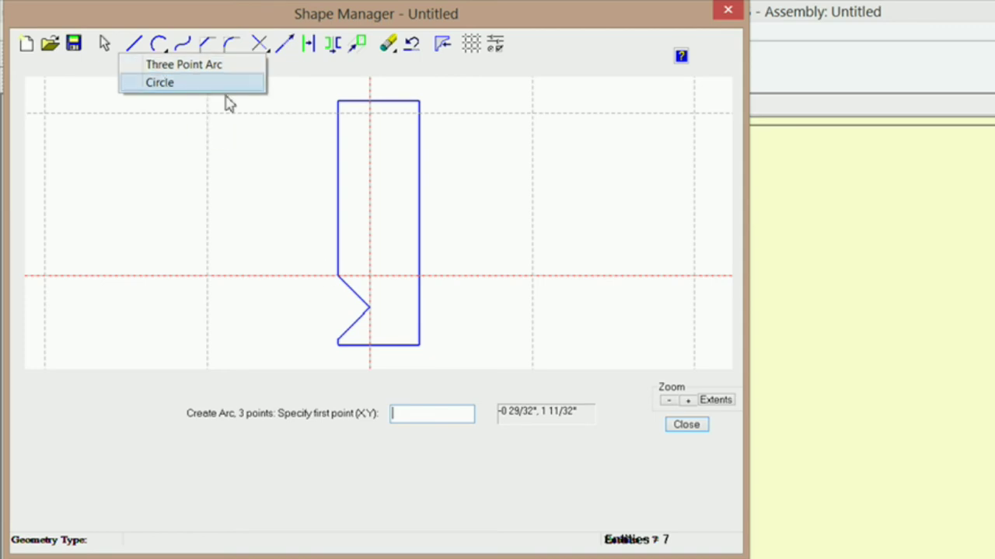
{"action": "left_click", "coordinate": [175, 68]}
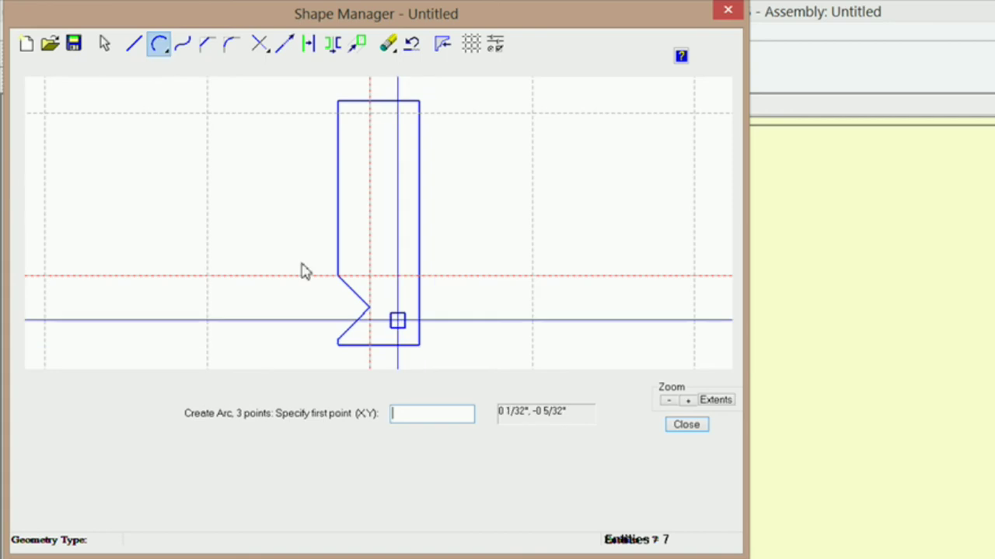
{"action": "right_click", "coordinate": [248, 223]}
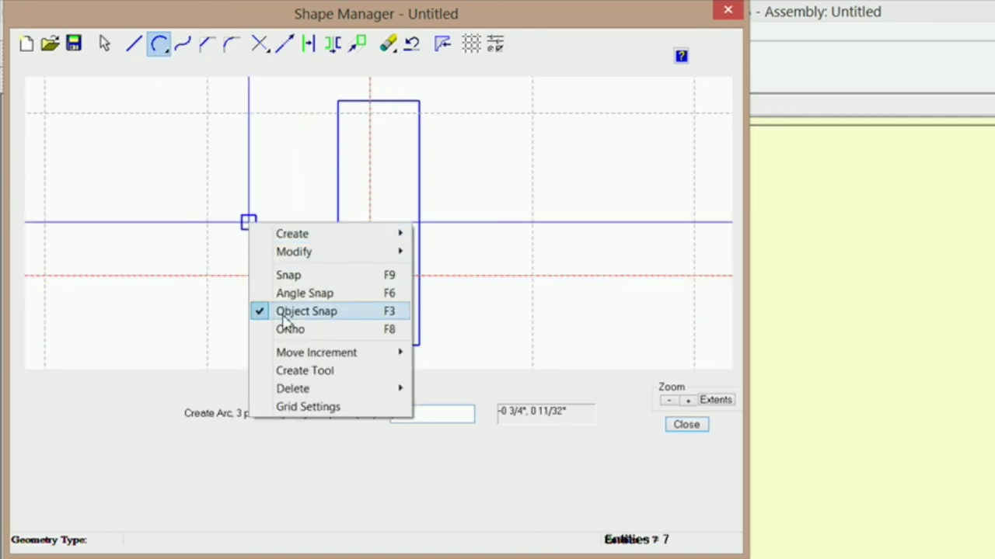
{"action": "left_click", "coordinate": [515, 58]}
{"action": "scroll", "coordinate": [424, 357], "scroll_direction": "up", "scroll_amount": 2}
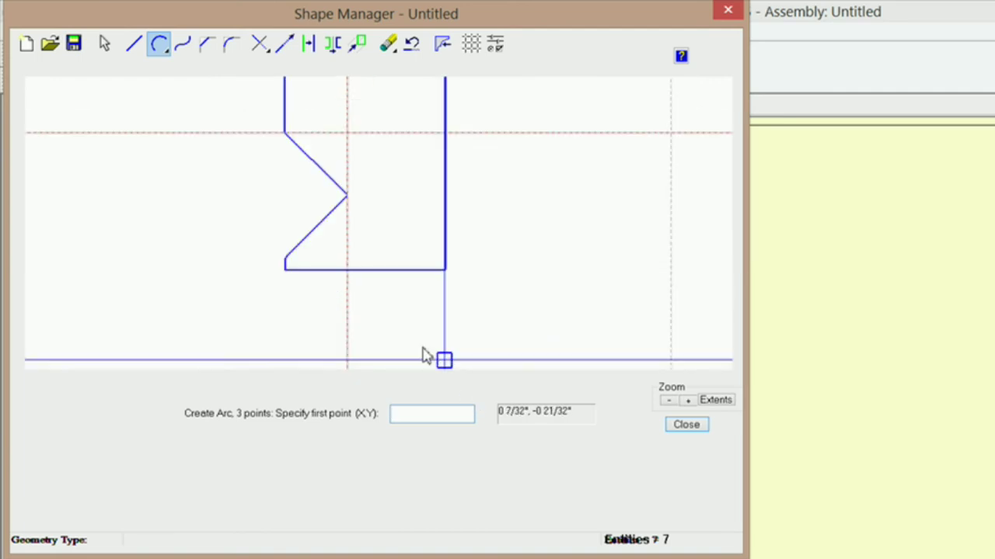
{"action": "left_click", "coordinate": [284, 134]}
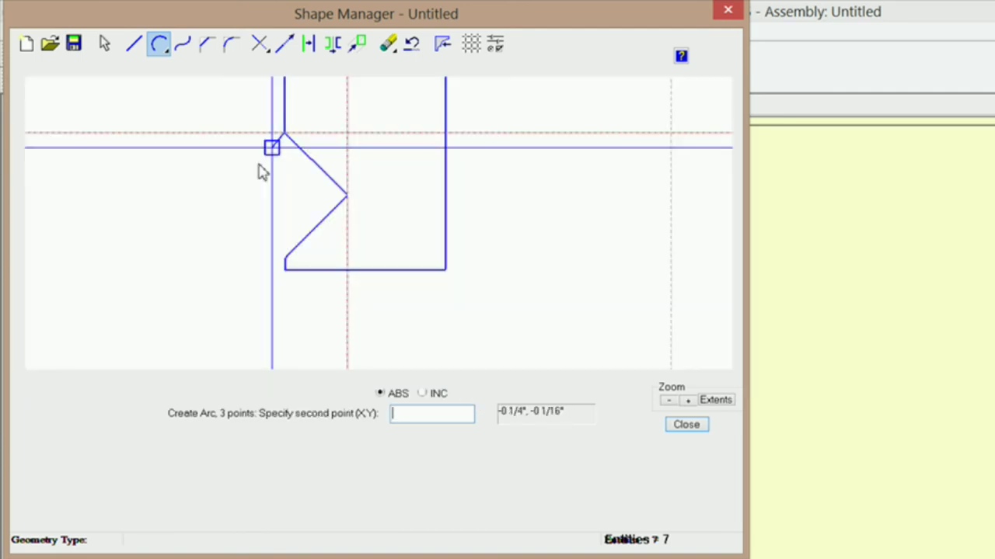
{"action": "left_click", "coordinate": [345, 195]}
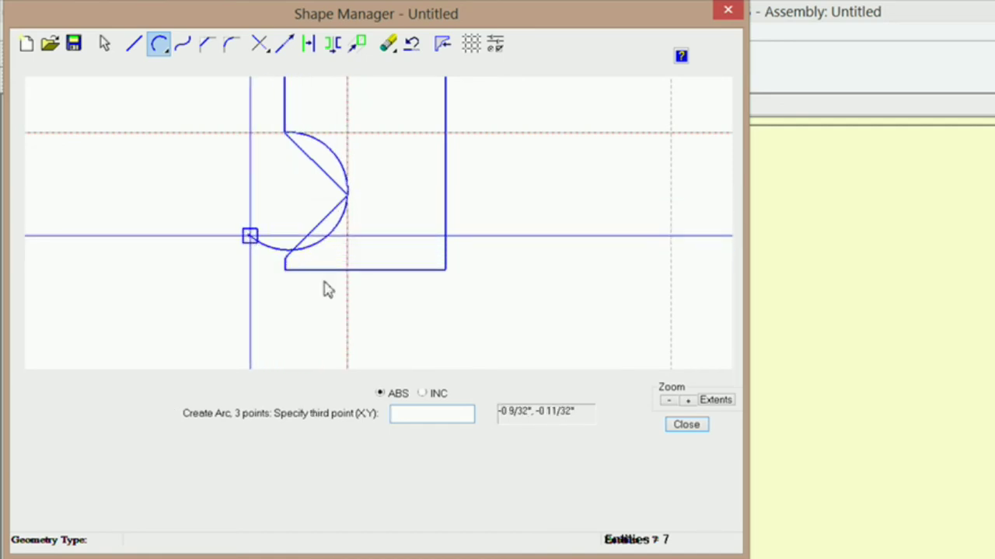
{"action": "scroll", "coordinate": [325, 264], "scroll_direction": "up", "scroll_amount": 3}
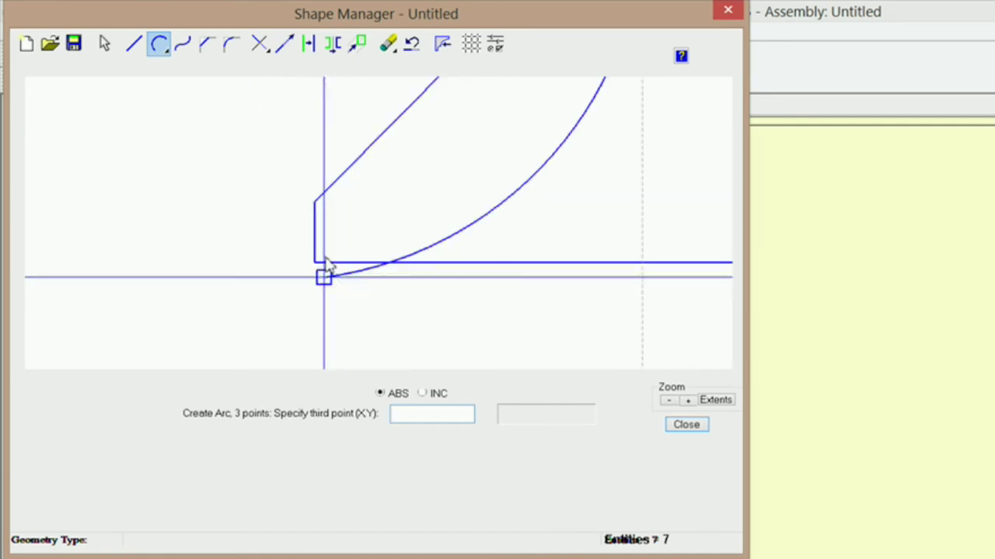
{"action": "left_click", "coordinate": [314, 204]}
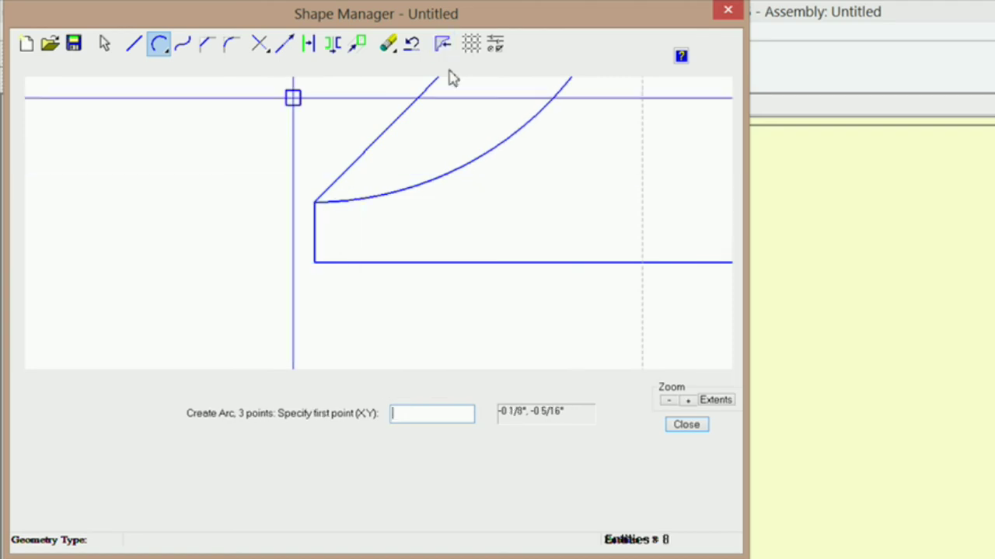
{"action": "scroll", "coordinate": [322, 304], "scroll_direction": "down", "scroll_amount": 3}
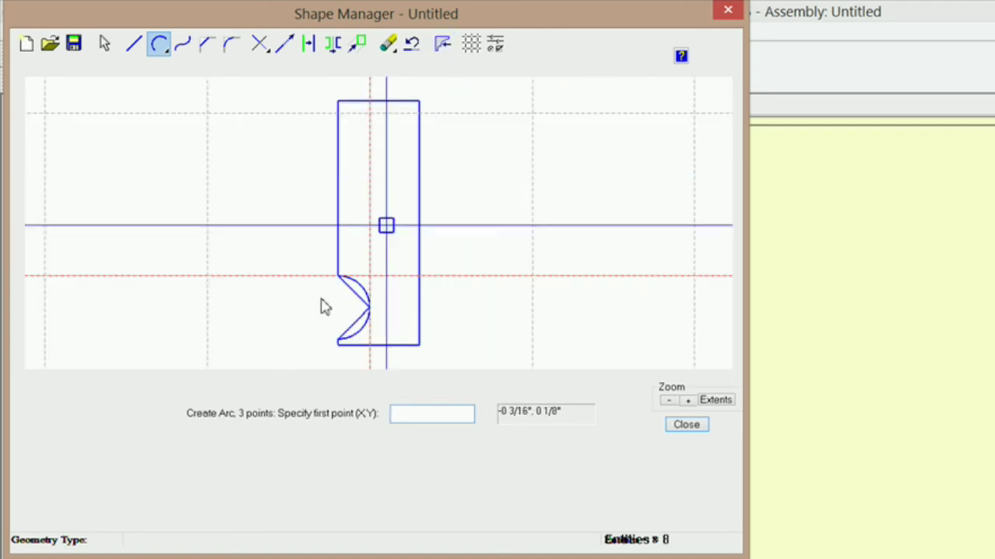
{"action": "scroll", "coordinate": [247, 122], "scroll_direction": "up", "scroll_amount": 2}
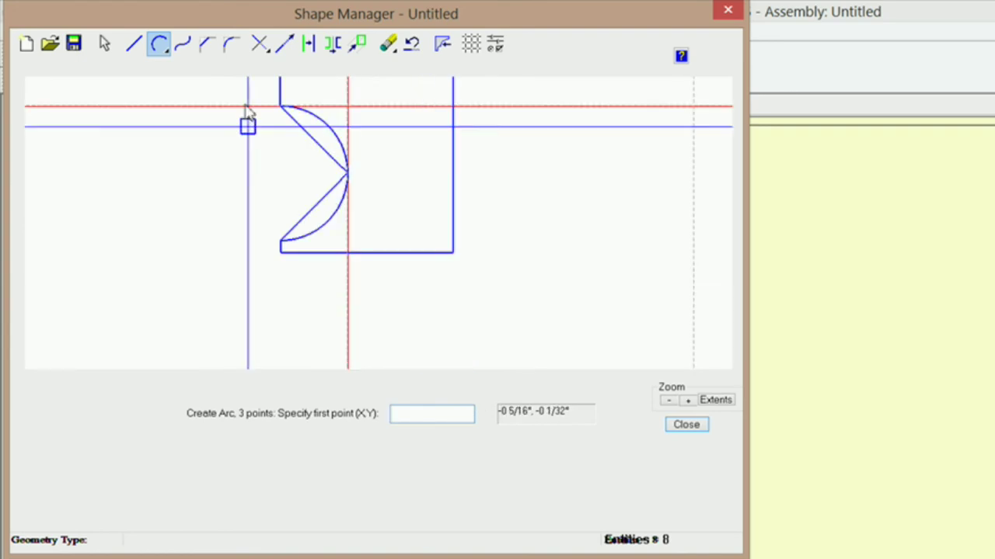
- Erase the notch's upper and lower diagonal lines one at a time
{"action": "left_click", "coordinate": [390, 45]}
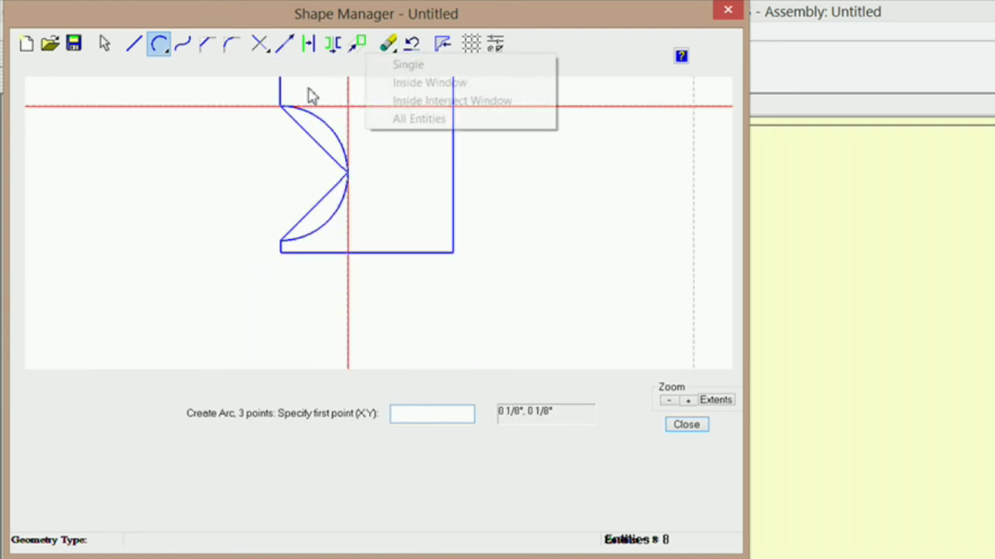
{"action": "left_click", "coordinate": [408, 66]}
{"action": "left_click", "coordinate": [308, 132]}
{"action": "left_click", "coordinate": [323, 194]}
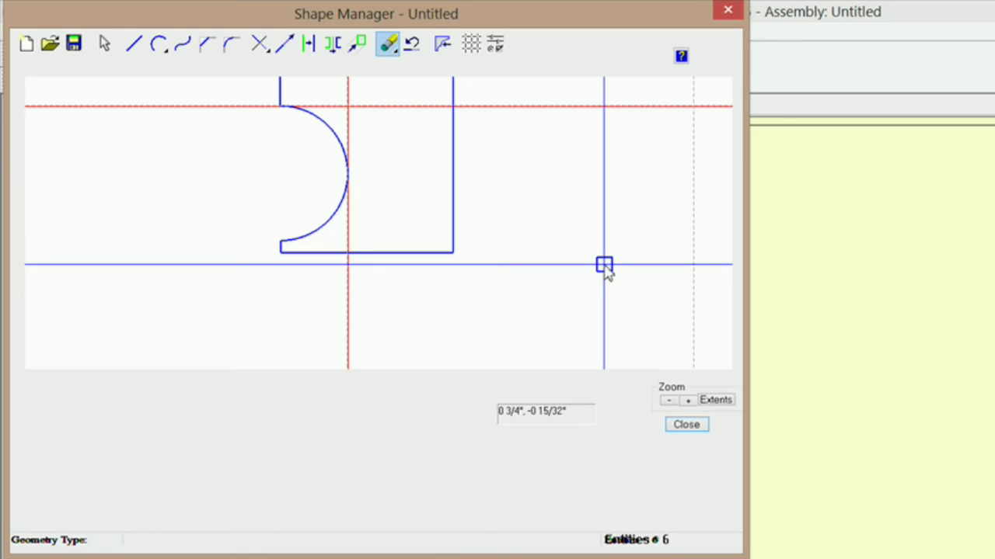
- Create a tool from the rounded profile contour, accepting the default tool diameter
{"action": "scroll", "coordinate": [605, 266], "scroll_direction": "down", "scroll_amount": 3}
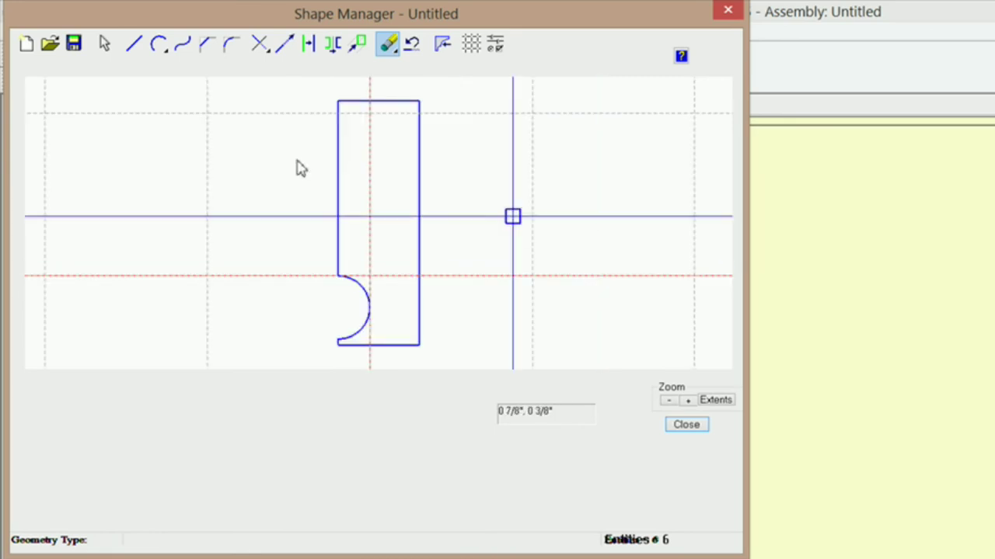
{"action": "left_click", "coordinate": [440, 46]}
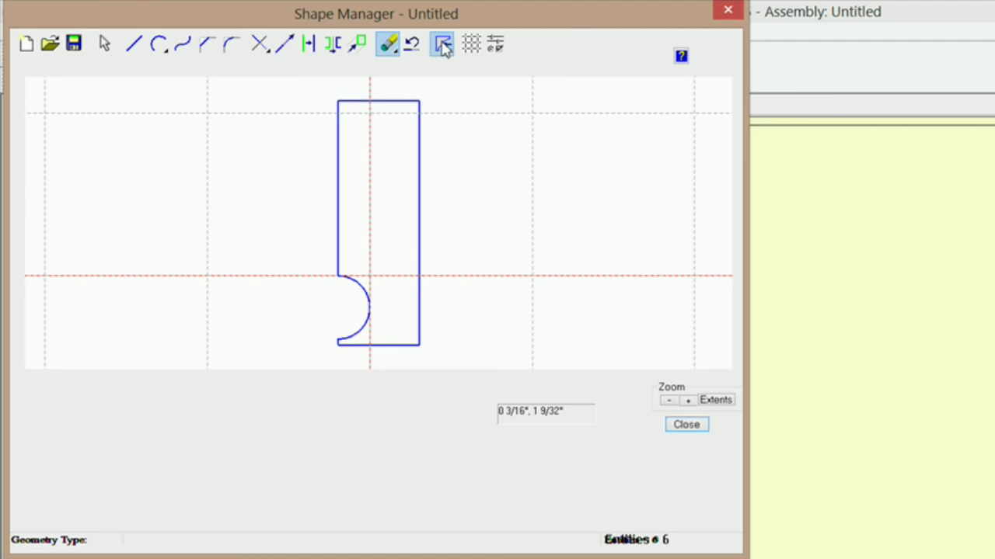
{"action": "left_click", "coordinate": [423, 157]}
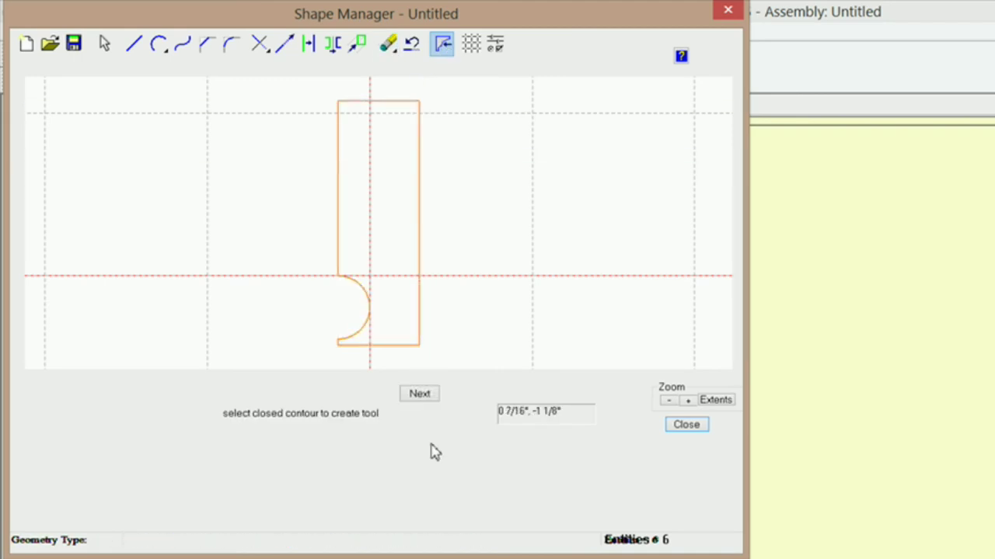
{"action": "left_click", "coordinate": [420, 394]}
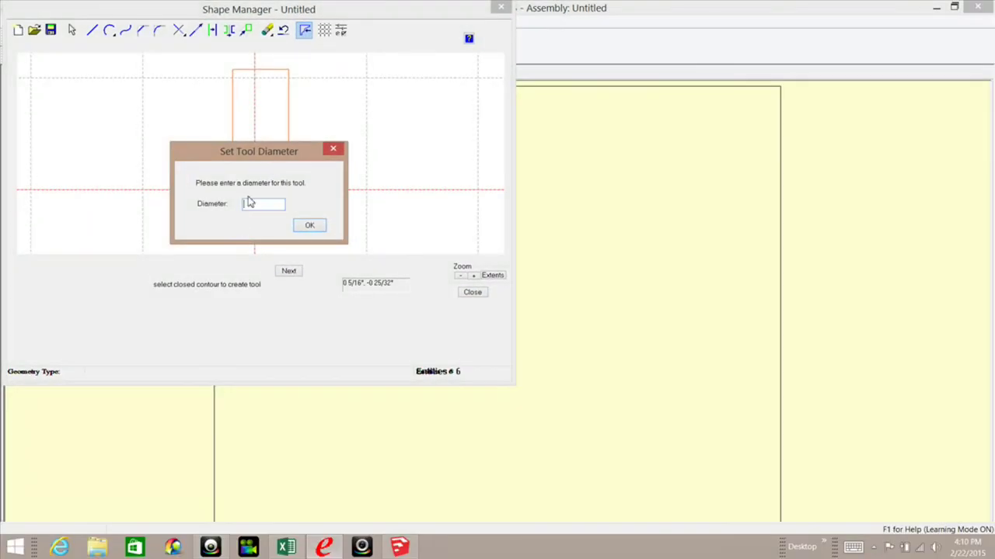
{"action": "left_click", "coordinate": [308, 228]}
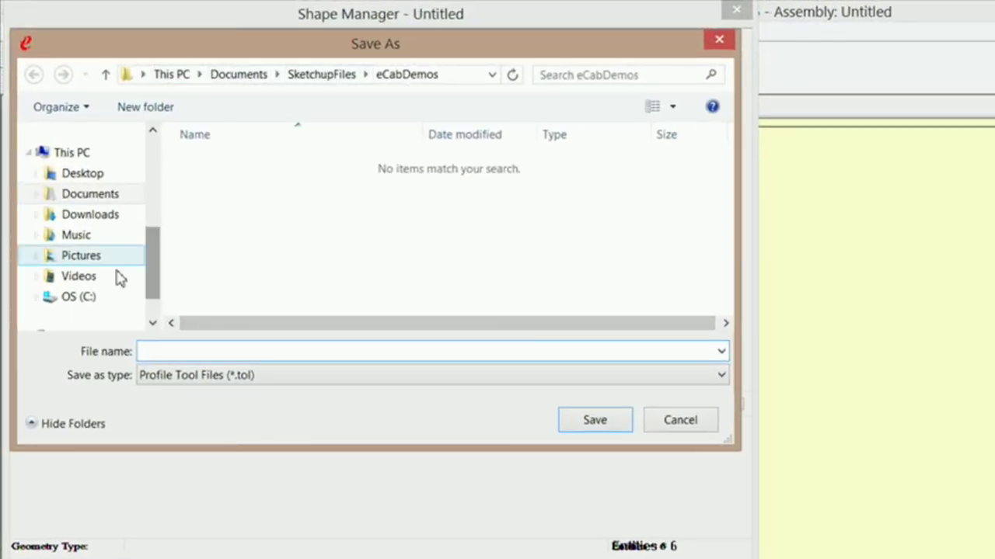
- Browse to the Thermwood eCabinet Systems My Profile Tools folder, then cancel without saving
{"action": "left_click", "coordinate": [88, 300]}
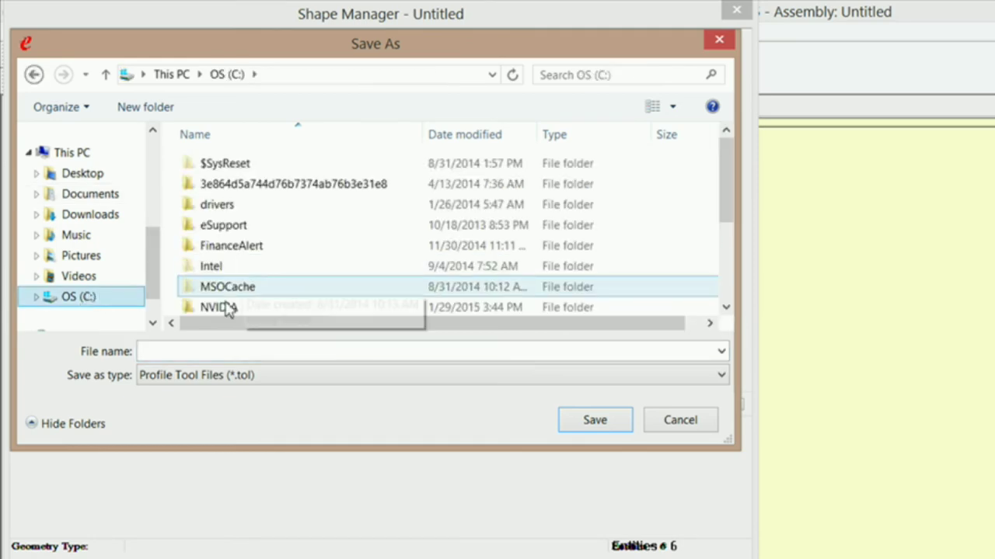
{"action": "left_click_drag", "start_coordinate": [721, 167], "coordinate": [721, 244]}
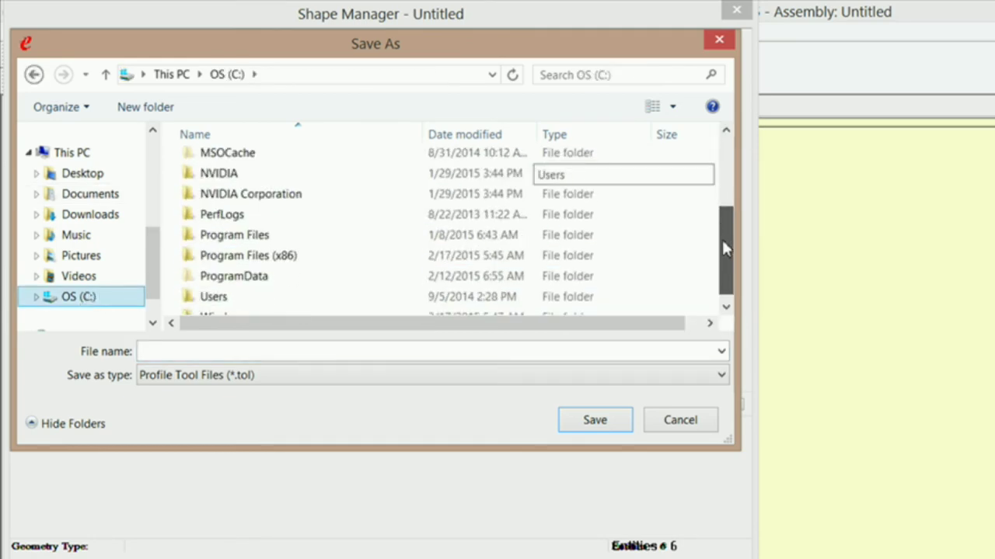
{"action": "double_click", "coordinate": [208, 287]}
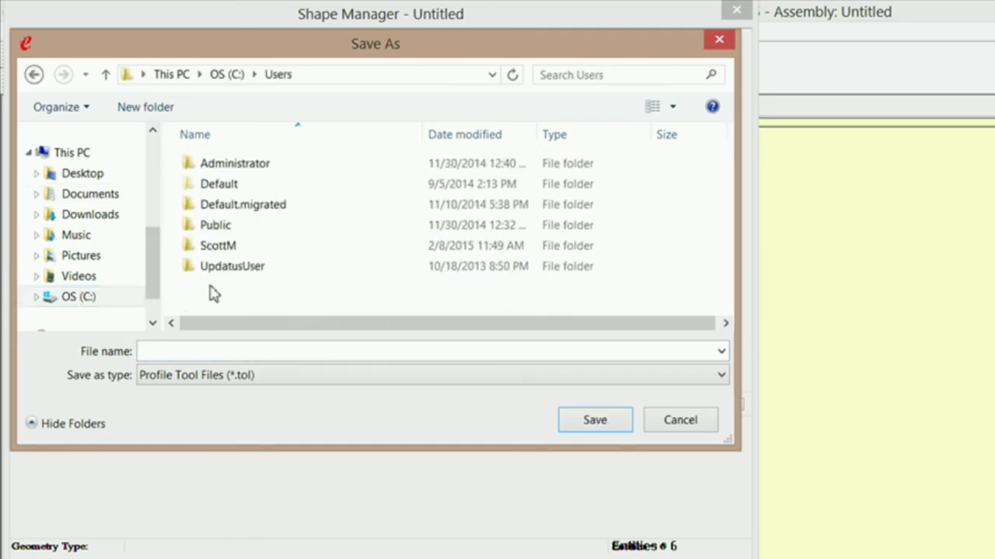
{"action": "double_click", "coordinate": [227, 227]}
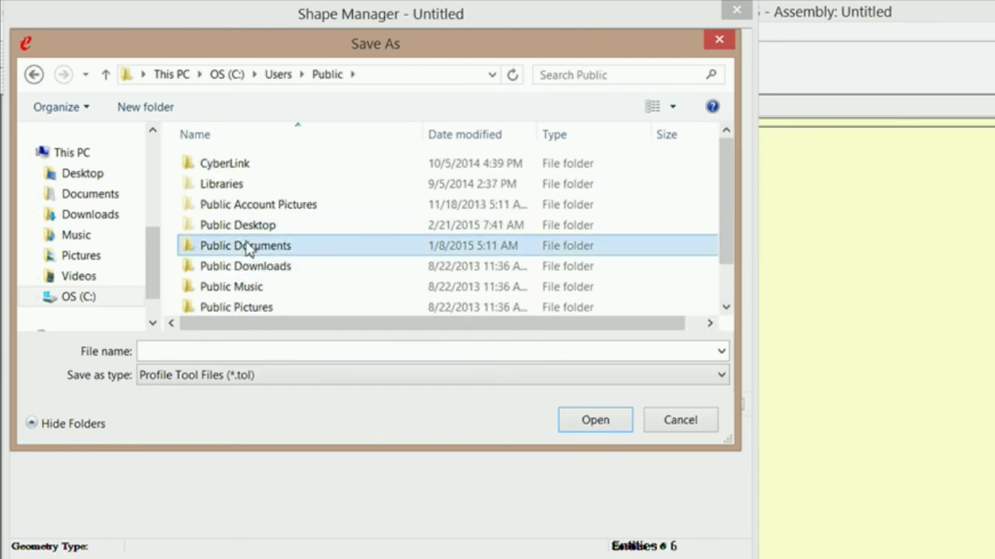
{"action": "double_click", "coordinate": [247, 246]}
{"action": "double_click", "coordinate": [250, 268]}
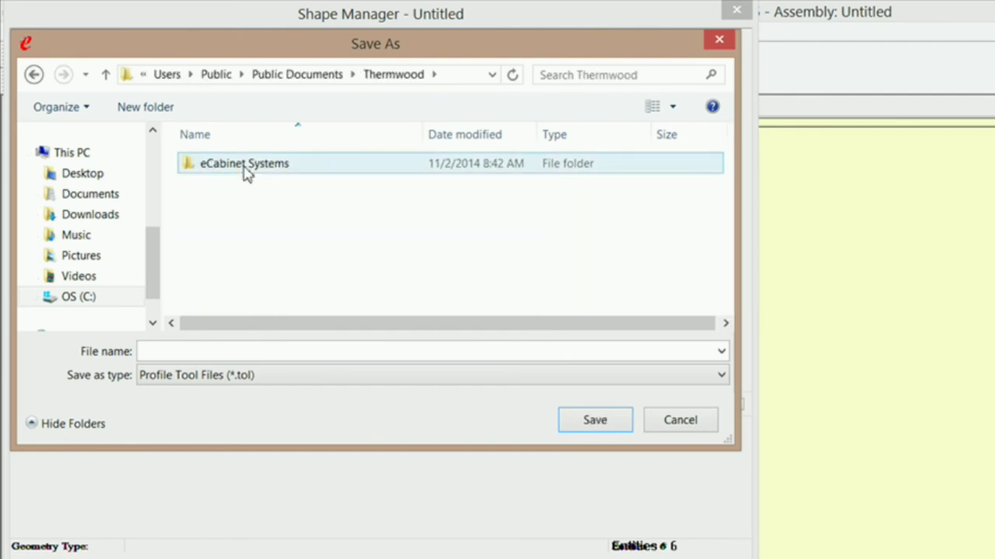
{"action": "double_click", "coordinate": [244, 164]}
{"action": "left_click_drag", "start_coordinate": [731, 158], "coordinate": [723, 271]}
{"action": "double_click", "coordinate": [284, 247]}
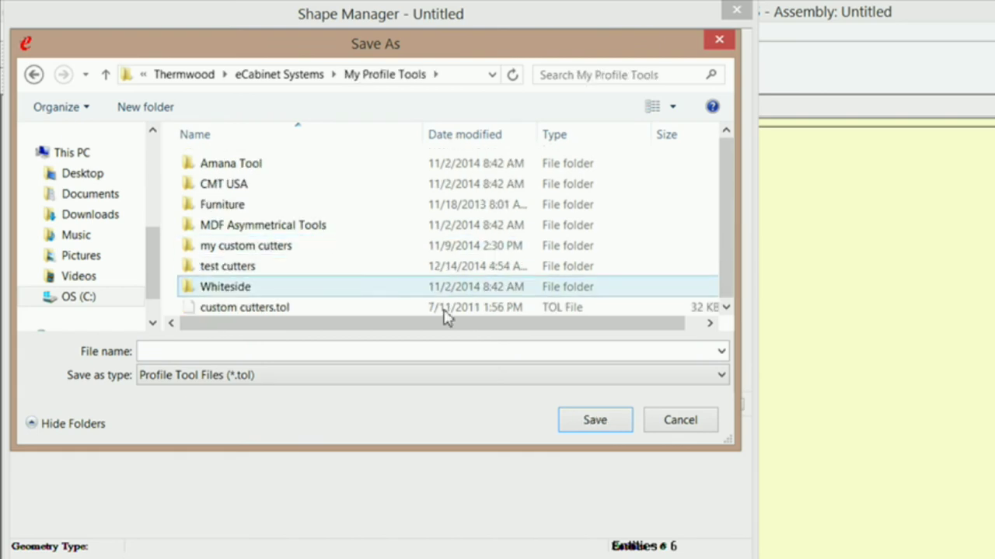
{"action": "left_click", "coordinate": [718, 38]}
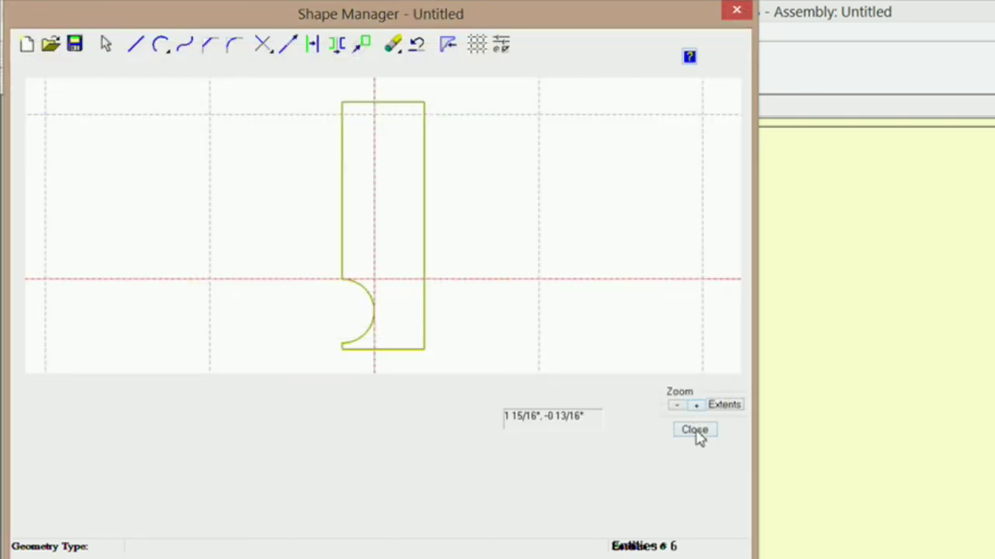
- Close Shape Manager discarding changes and switch the assembly to the 3D view
{"action": "left_click", "coordinate": [695, 432]}
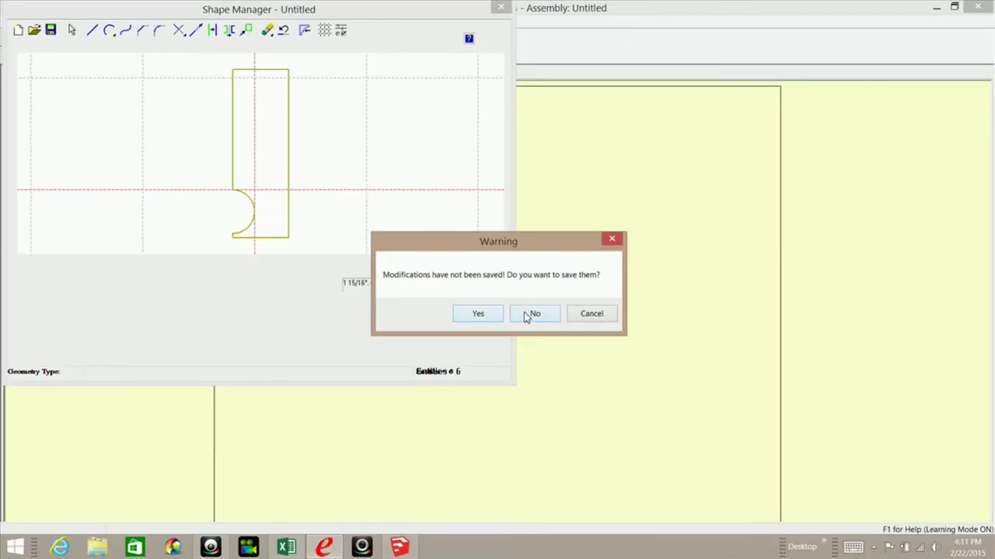
{"action": "left_click", "coordinate": [531, 316]}
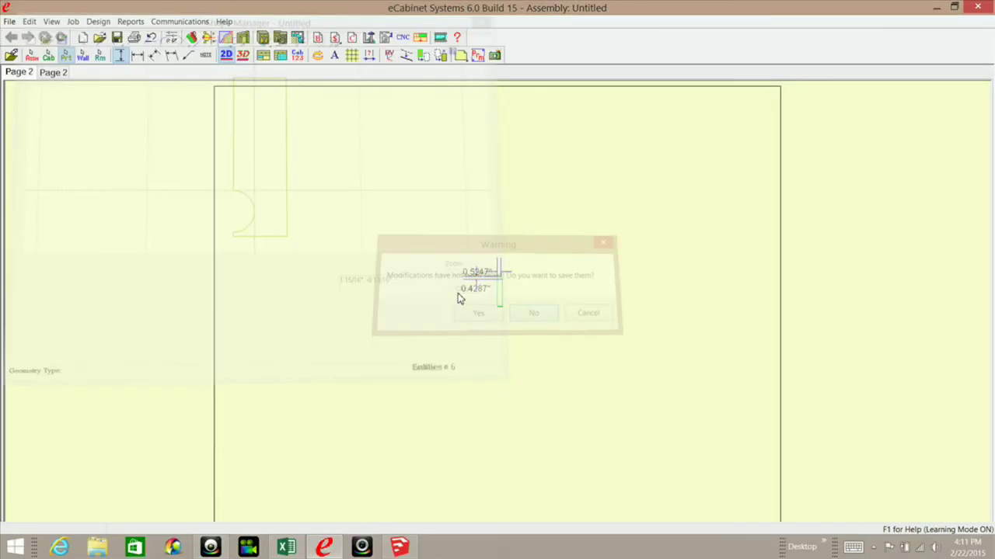
{"action": "left_click", "coordinate": [262, 38]}
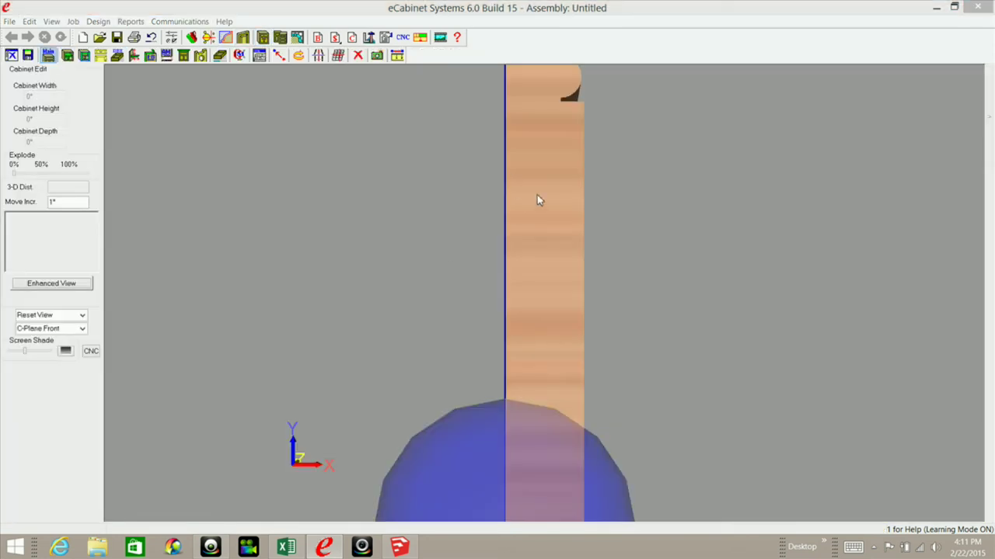
- Delete the tall wooden molding part from the assembly and confirm
{"action": "middle_click_drag", "start_coordinate": [564, 247], "coordinate": [543, 255]}
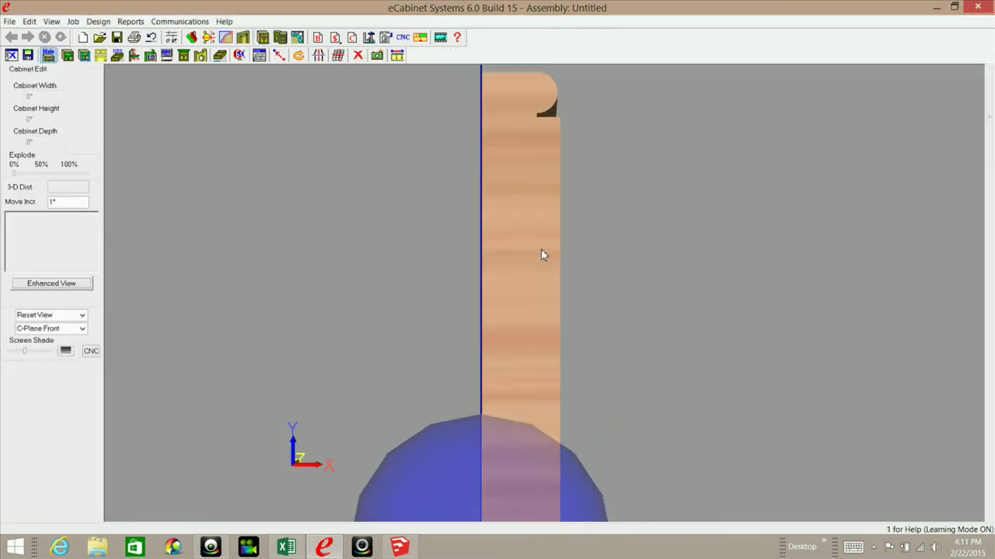
{"action": "right_click", "coordinate": [542, 249]}
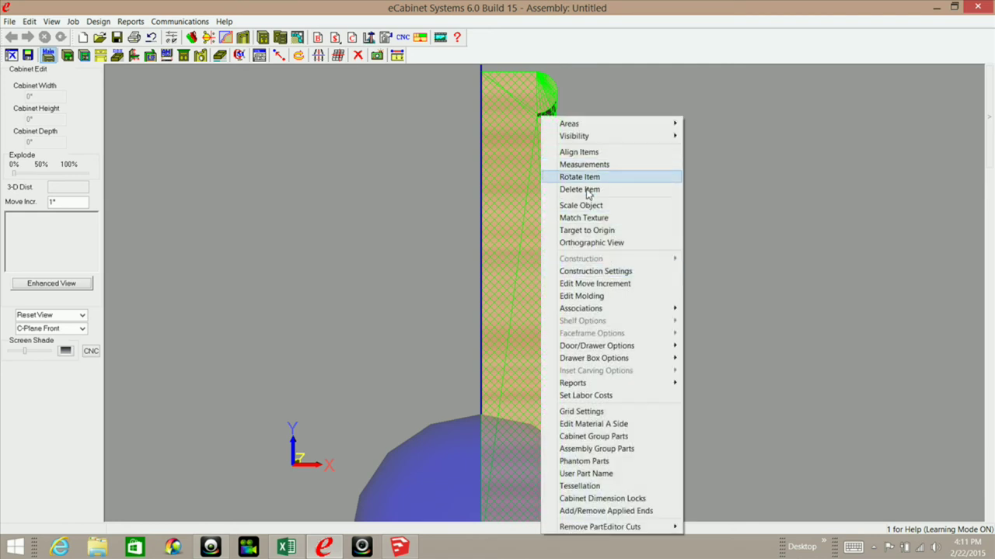
{"action": "left_click", "coordinate": [586, 191]}
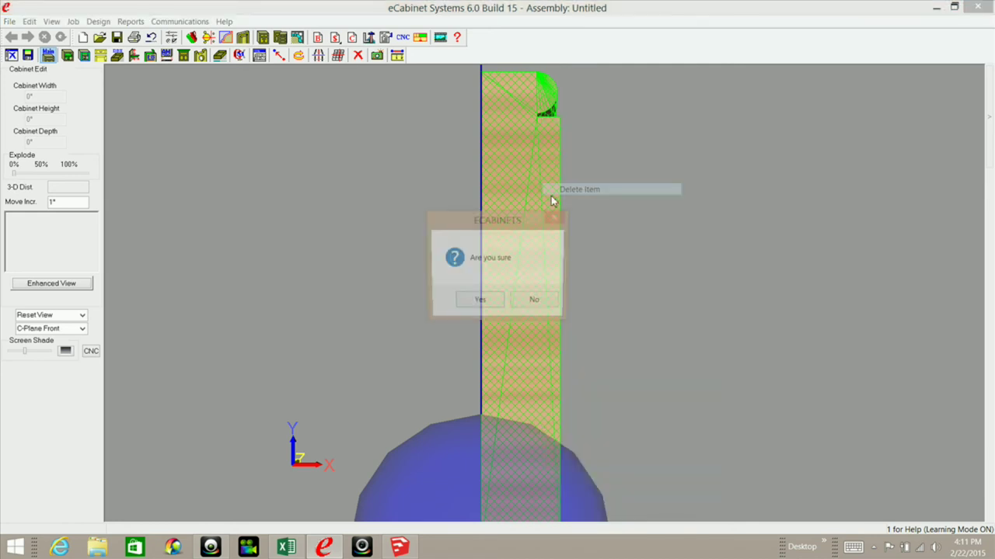
{"action": "left_click", "coordinate": [478, 302]}
{"action": "mouse_move", "coordinate": [990, 165]}
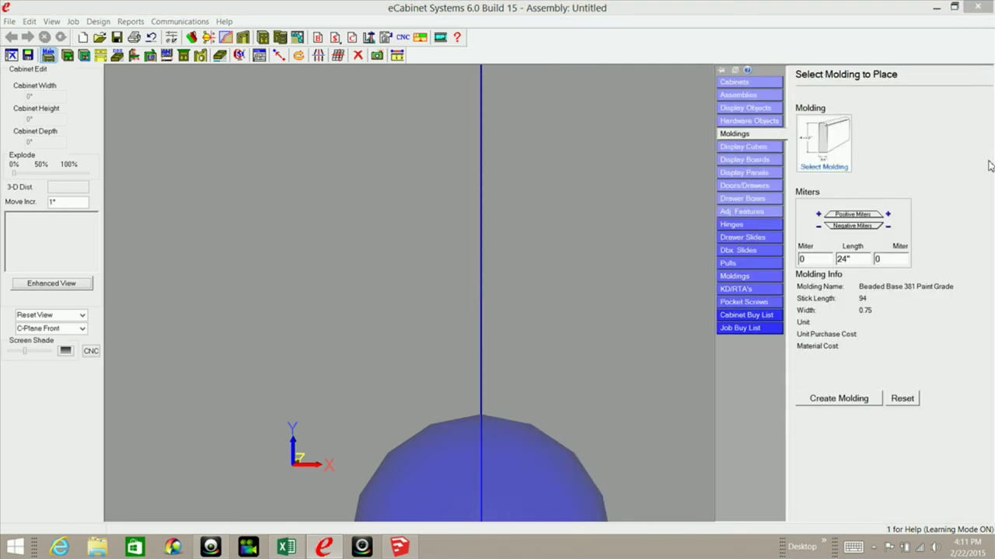
- Add the OctagonColumnEzyBase cabinet from the Cabinets library to the assembly
{"action": "left_click", "coordinate": [768, 83]}
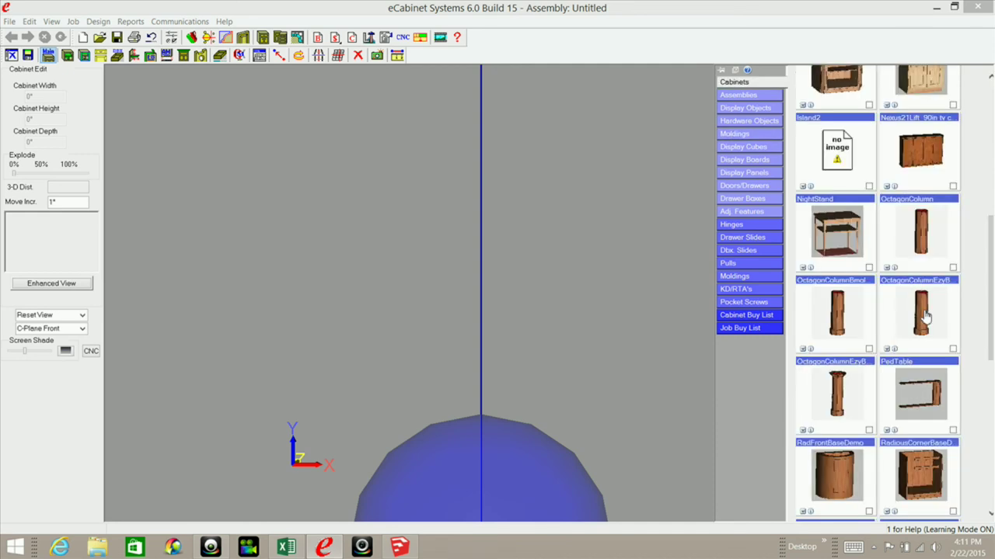
{"action": "left_click", "coordinate": [925, 315]}
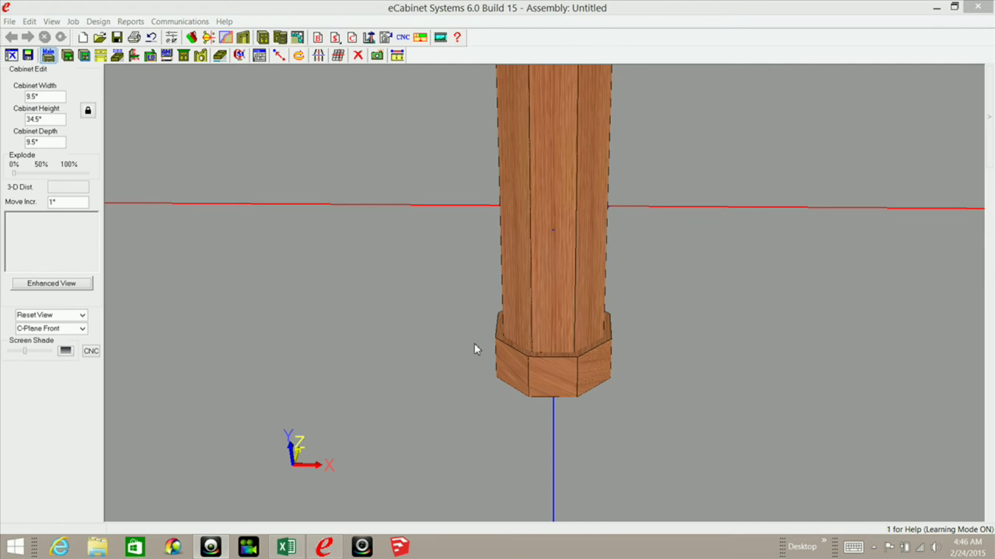
{"action": "mouse_move", "coordinate": [513, 374]}
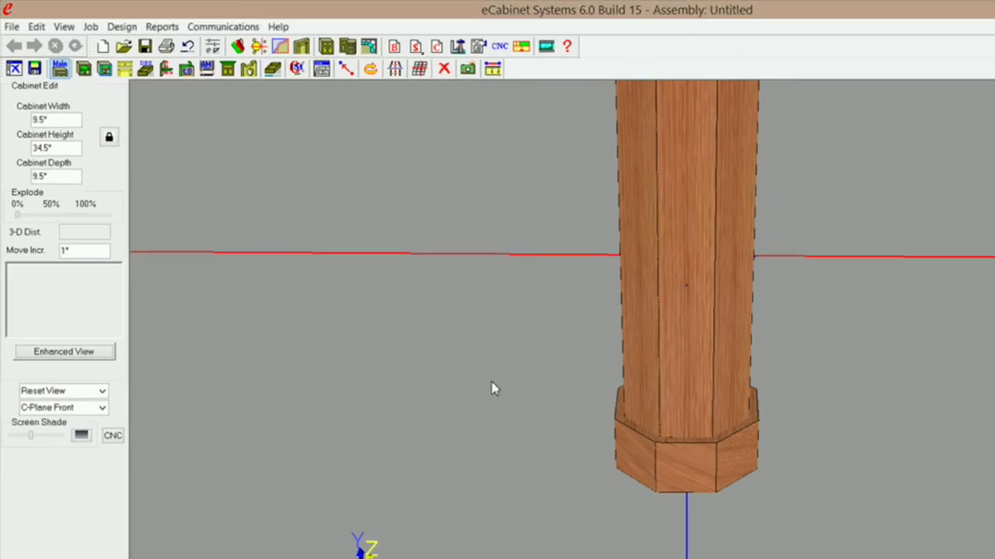
{"action": "right_click", "coordinate": [492, 389]}
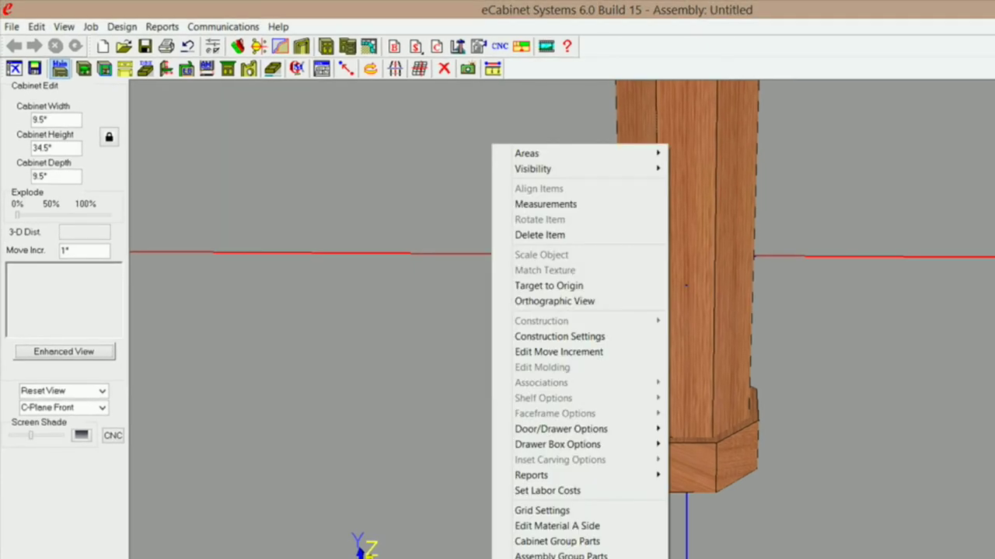
{"action": "left_click", "coordinate": [549, 528]}
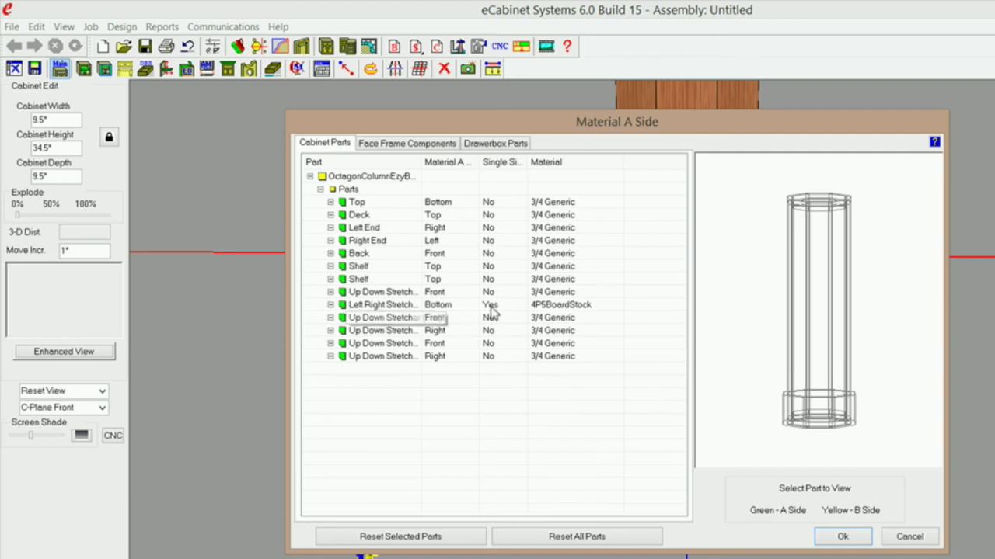
{"action": "left_click", "coordinate": [543, 309]}
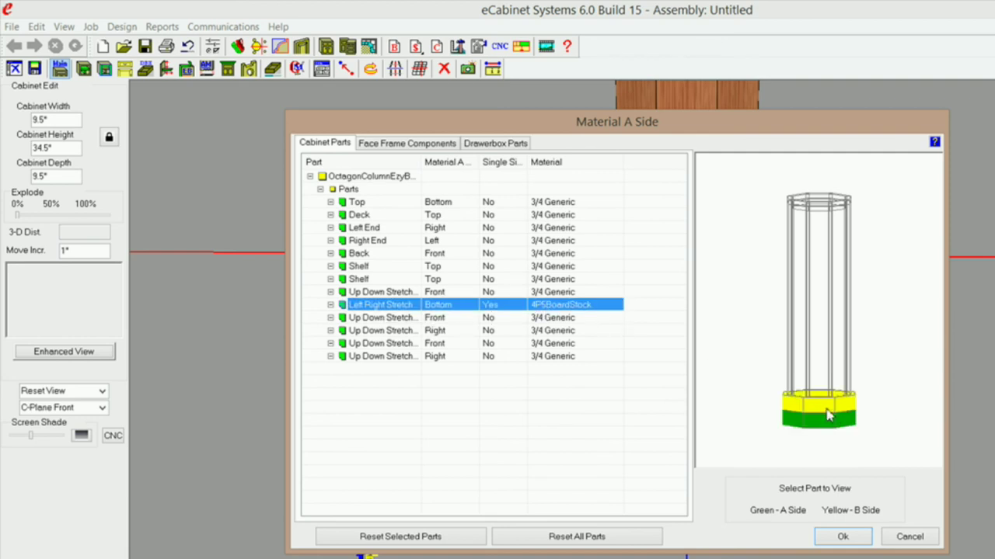
{"action": "left_click_drag", "start_coordinate": [847, 439], "coordinate": [828, 424]}
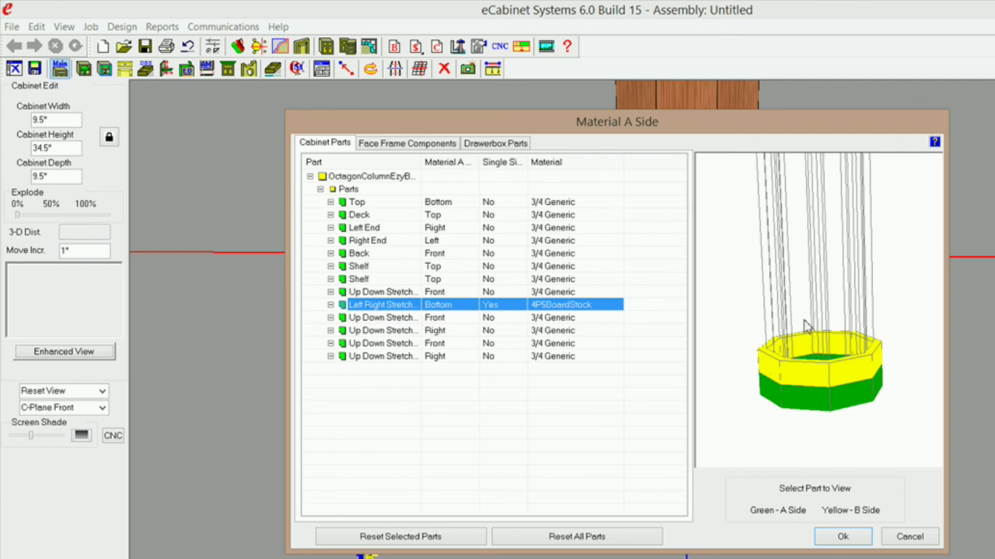
{"action": "left_click", "coordinate": [913, 542]}
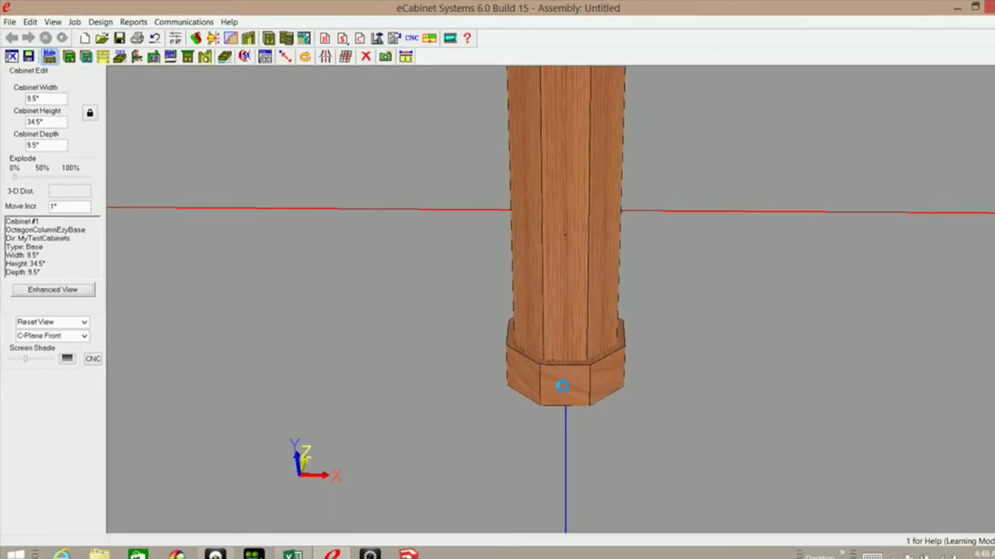
- Edit the stretcher in C-Back View and start an OctagonBaseMoldingCutter profile cut along its bottom outer edge
{"action": "left_click", "coordinate": [201, 55]}
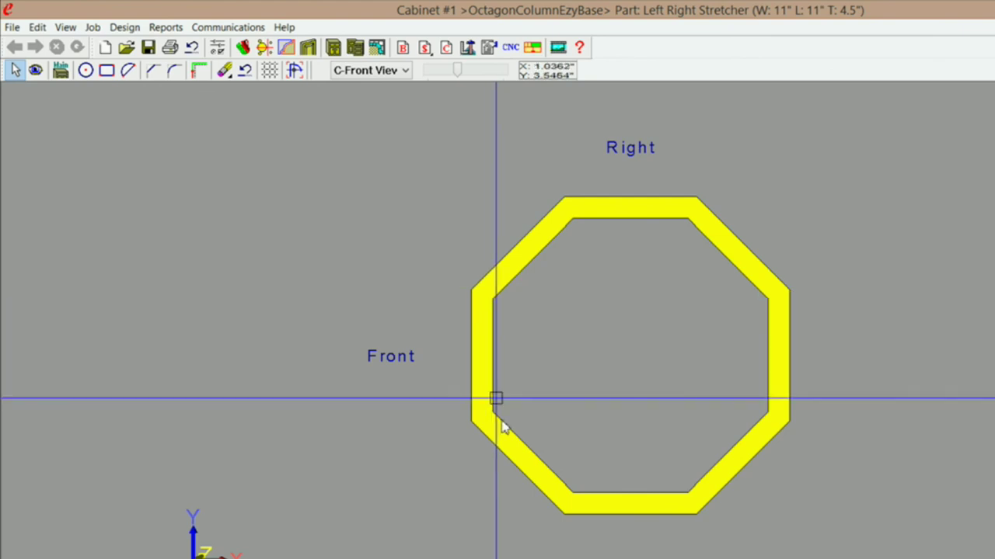
{"action": "left_click", "coordinate": [404, 72]}
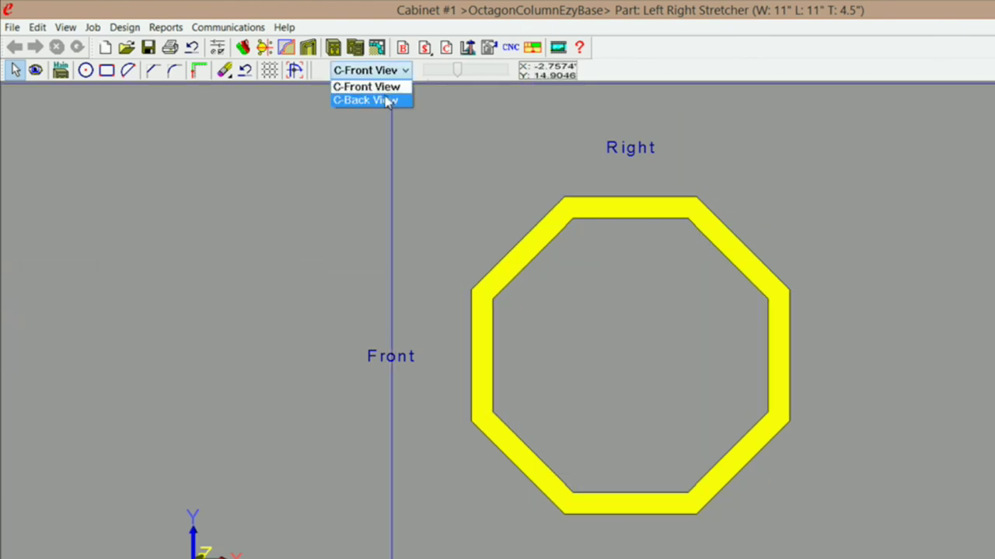
{"action": "left_click", "coordinate": [389, 101]}
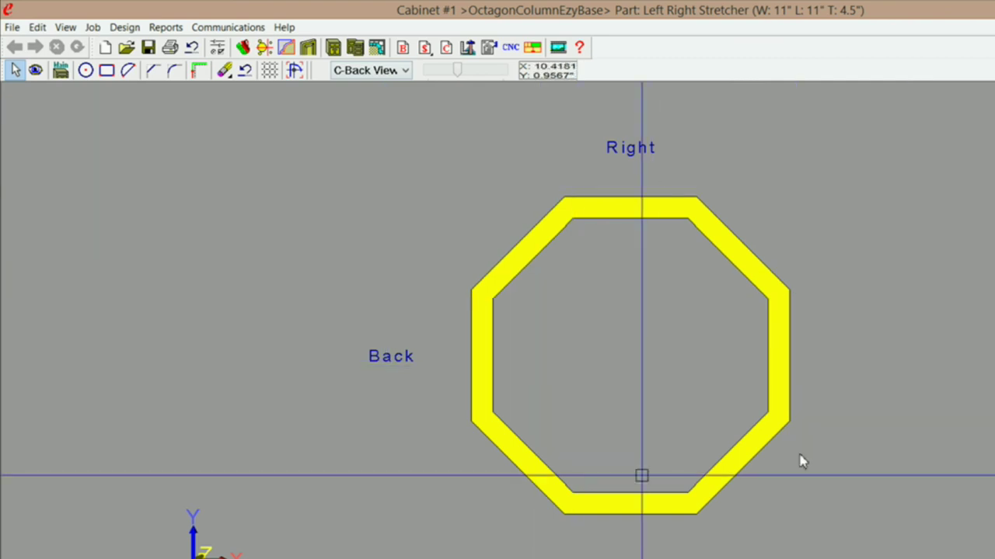
{"action": "left_click", "coordinate": [198, 71]}
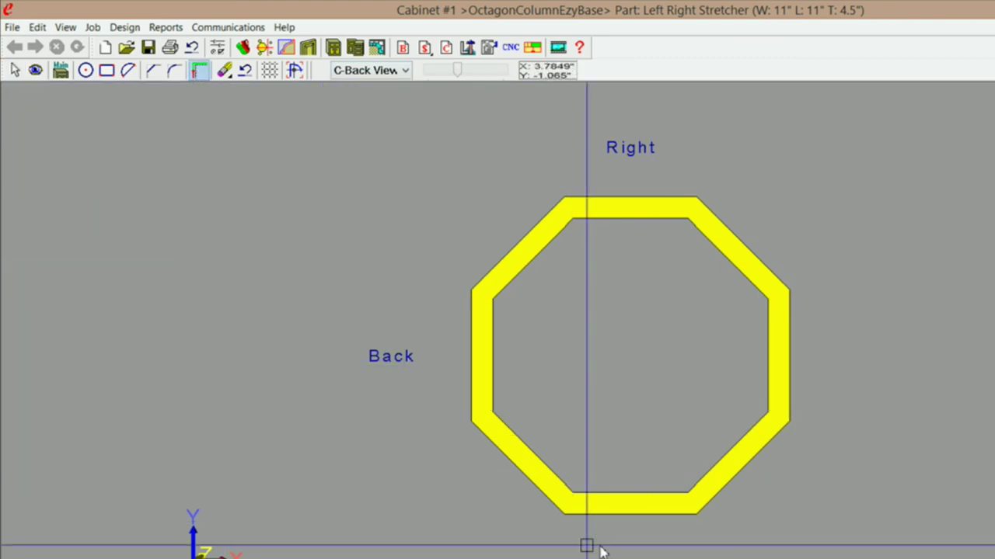
{"action": "left_click", "coordinate": [681, 518]}
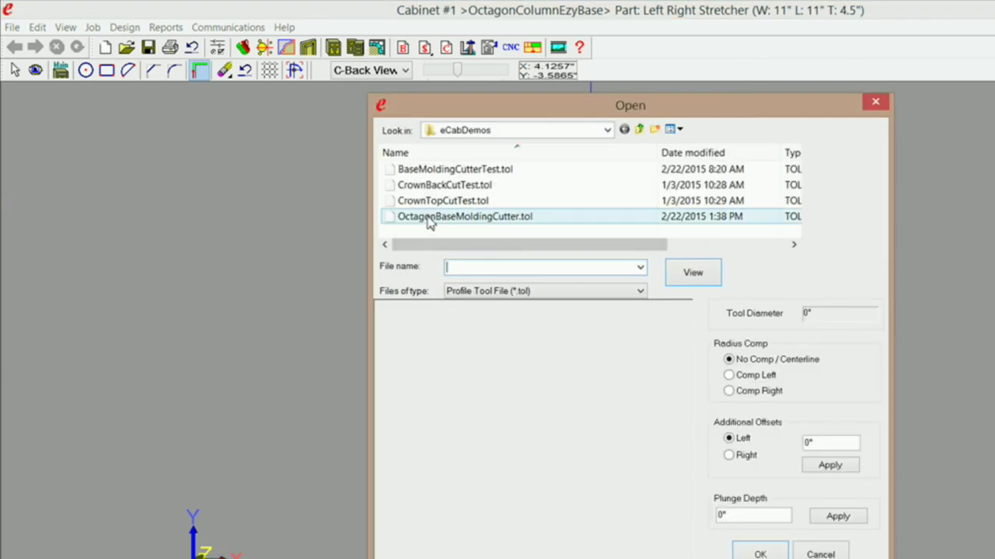
{"action": "left_click", "coordinate": [429, 217]}
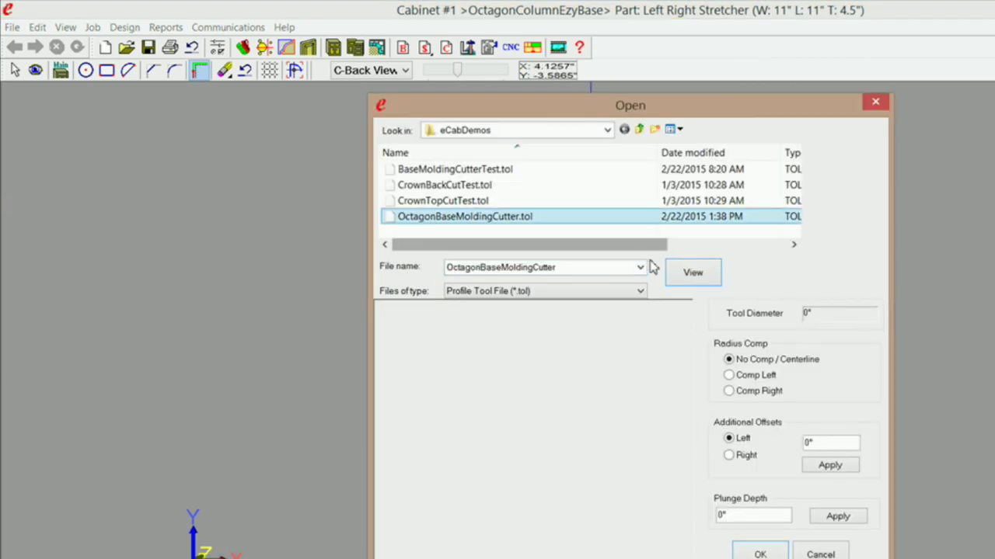
- Apply the OctagonBaseMoldingCutter.tol cut, then render the stretcher in C-Front View and orbit it
{"action": "left_click", "coordinate": [689, 272]}
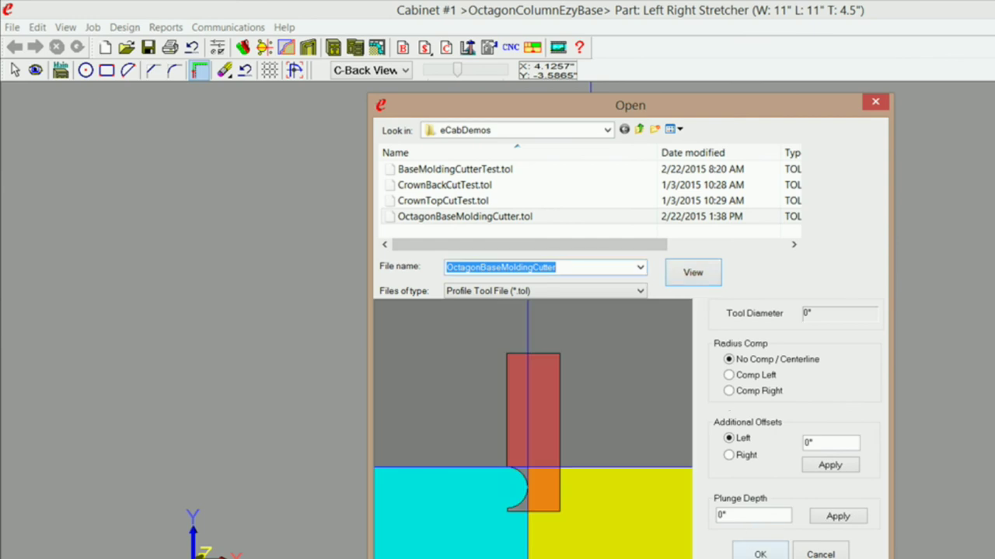
{"action": "left_click", "coordinate": [771, 555]}
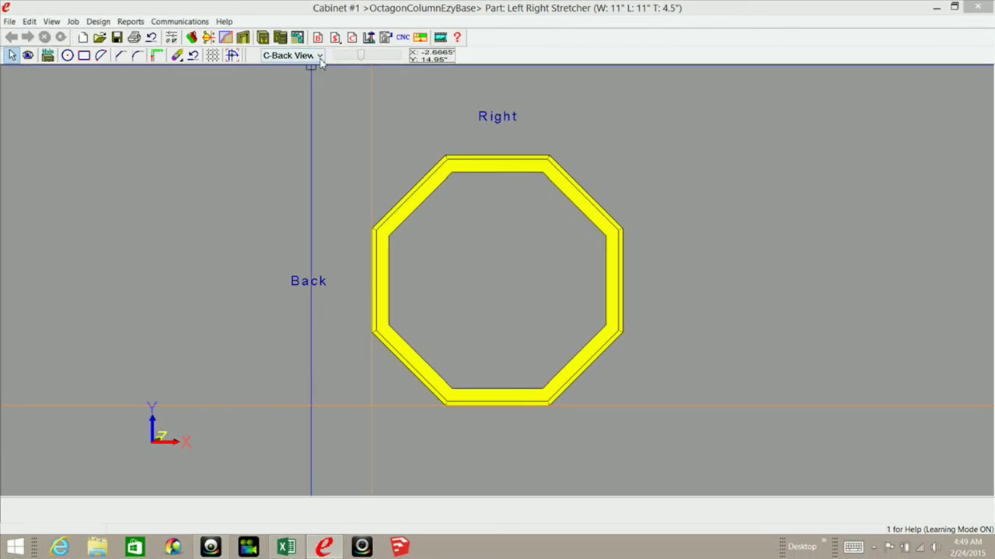
{"action": "left_click", "coordinate": [318, 56]}
{"action": "left_click", "coordinate": [288, 68]}
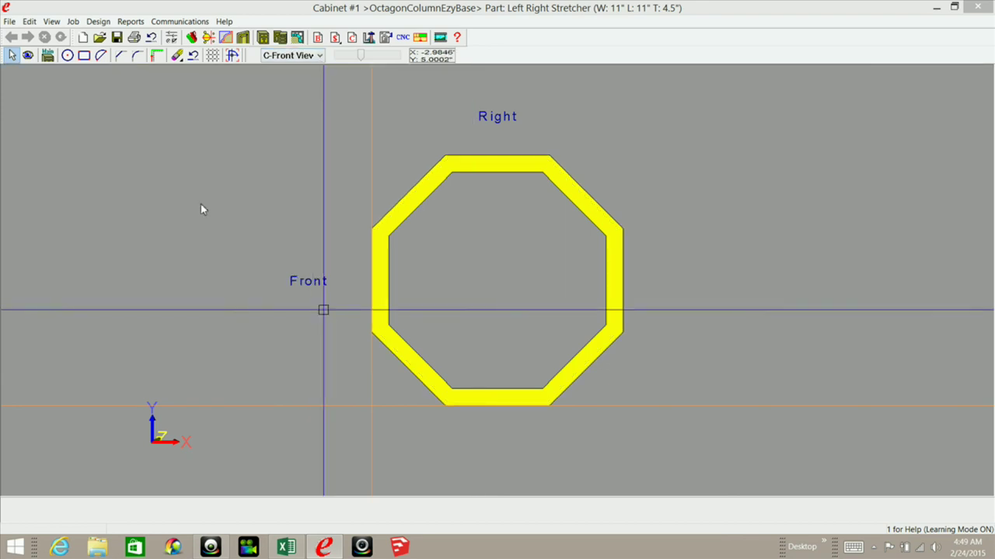
{"action": "left_click", "coordinate": [27, 55]}
{"action": "middle_click_drag", "start_coordinate": [455, 412], "coordinate": [439, 324]}
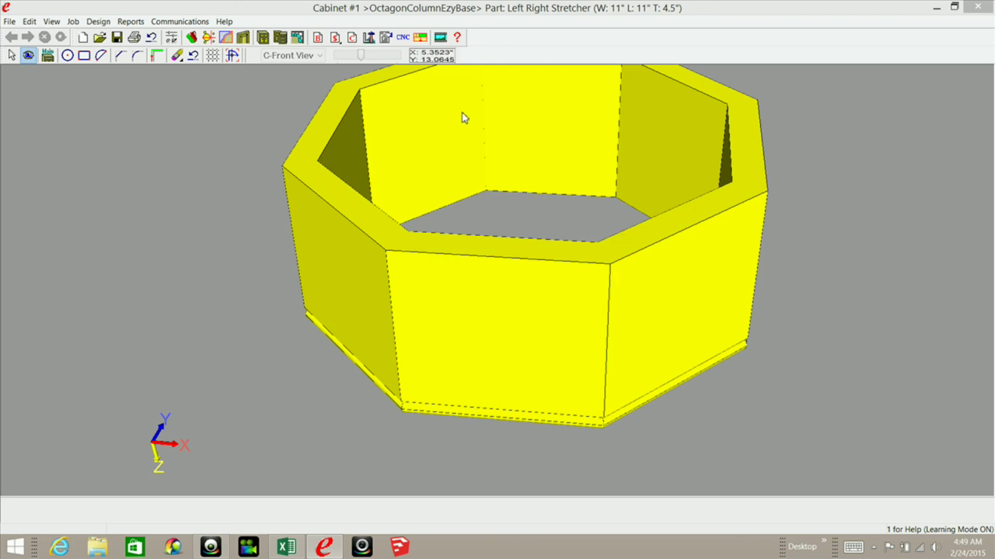
{"action": "left_click", "coordinate": [47, 55]}
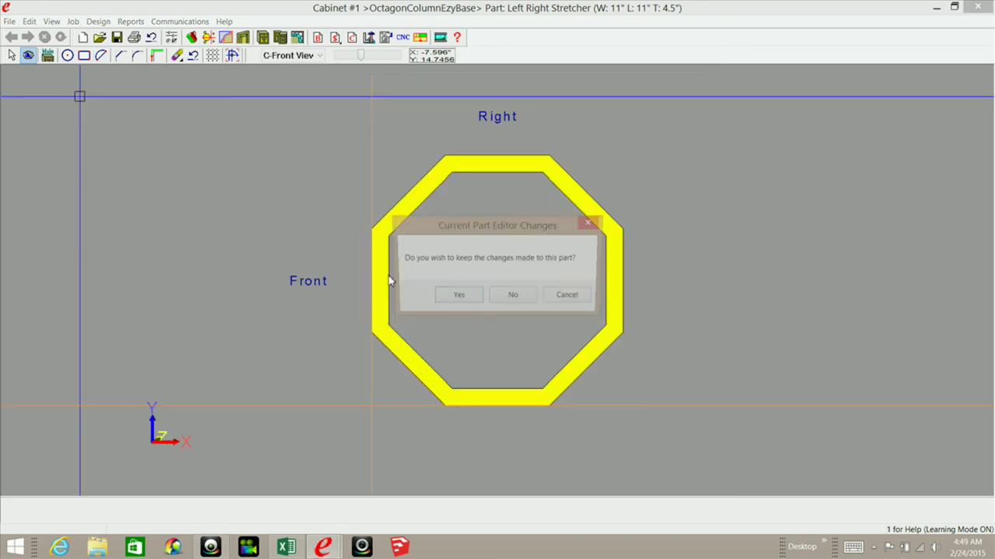
- Keep the stretcher changes, then orbit and zoom onto the column's molded octagonal base
{"action": "left_click", "coordinate": [464, 301]}
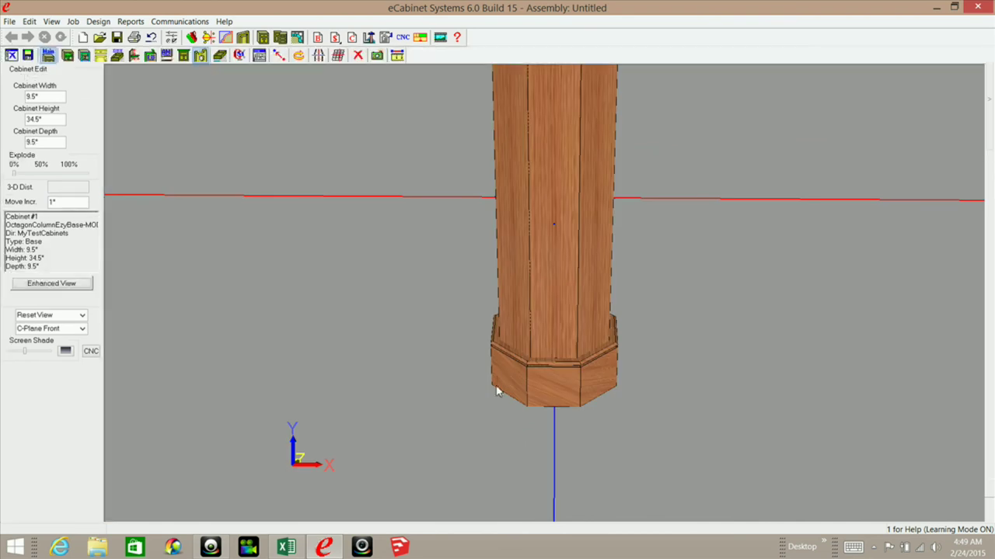
{"action": "middle_click_drag", "start_coordinate": [561, 408], "coordinate": [550, 342]}
{"action": "scroll", "coordinate": [550, 342], "scroll_direction": "up", "scroll_amount": 5}
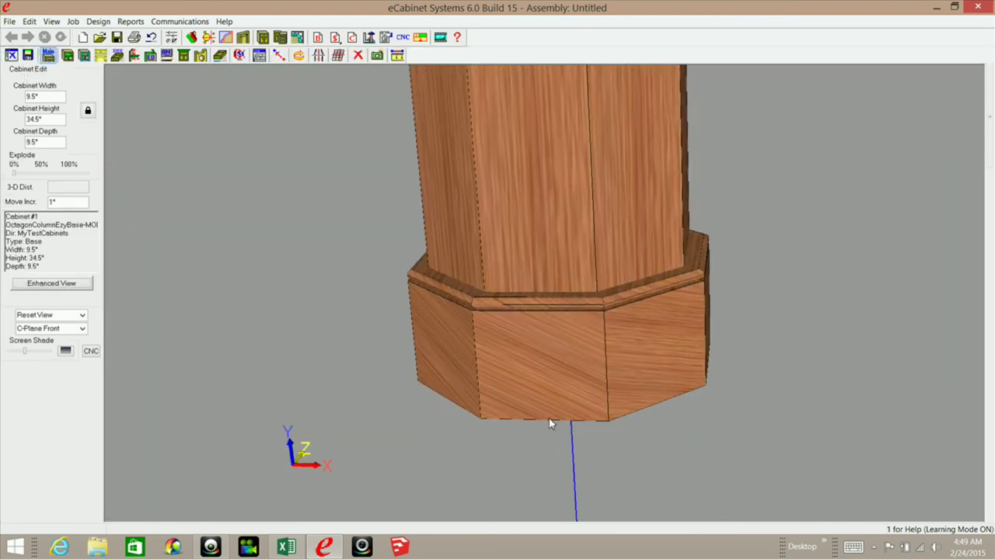
{"action": "middle_click_drag", "start_coordinate": [556, 412], "coordinate": [464, 389]}
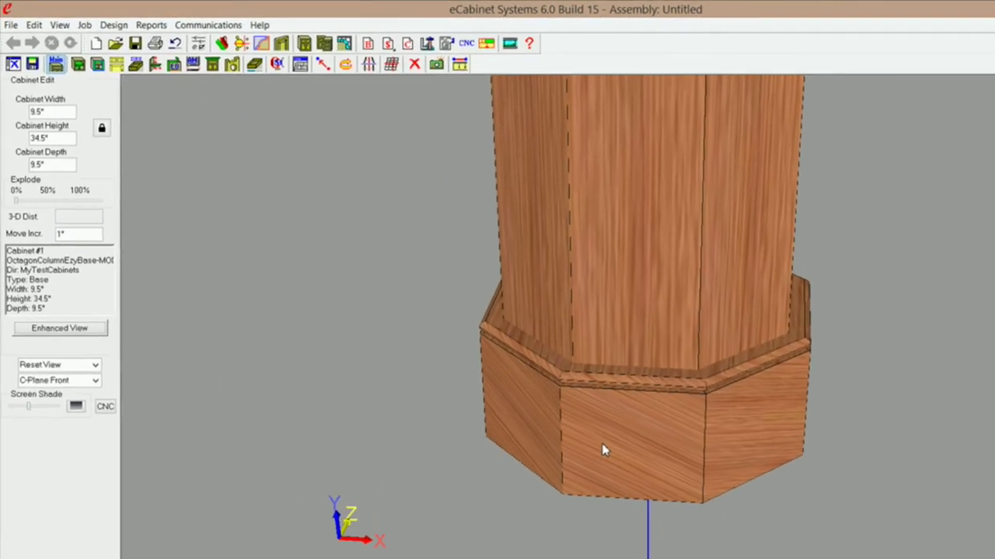
{"action": "left_click", "coordinate": [563, 467]}
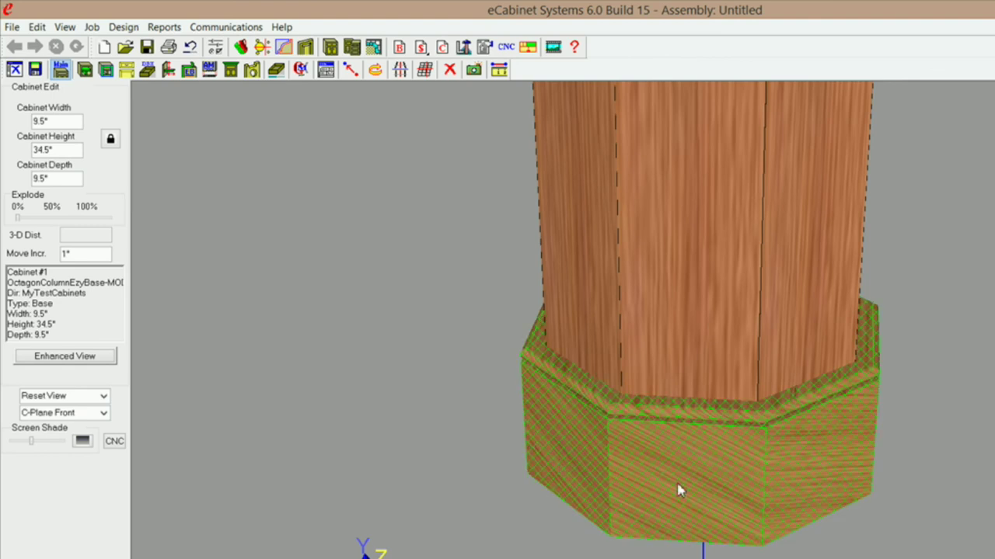
{"action": "right_click", "coordinate": [321, 261]}
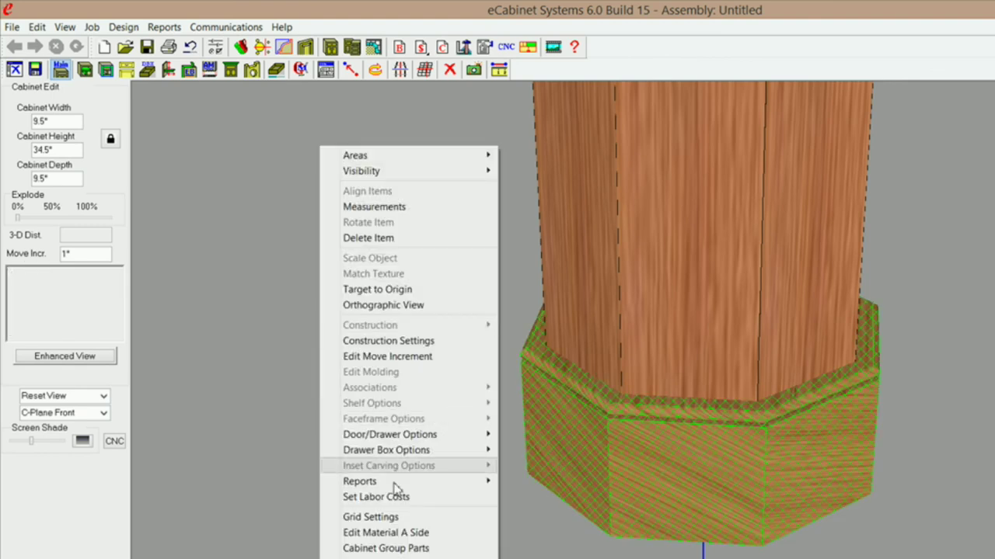
{"action": "left_click", "coordinate": [396, 533]}
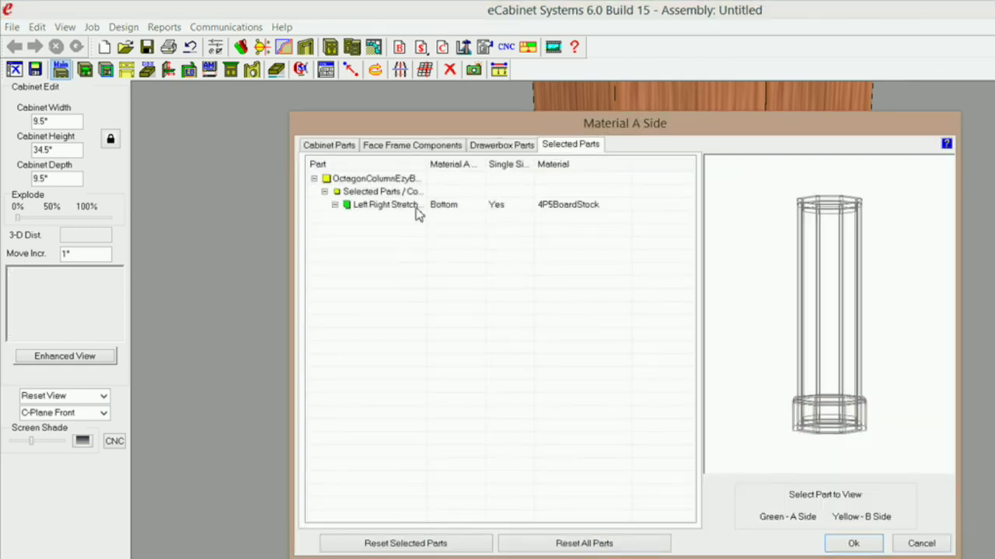
{"action": "left_click", "coordinate": [369, 207]}
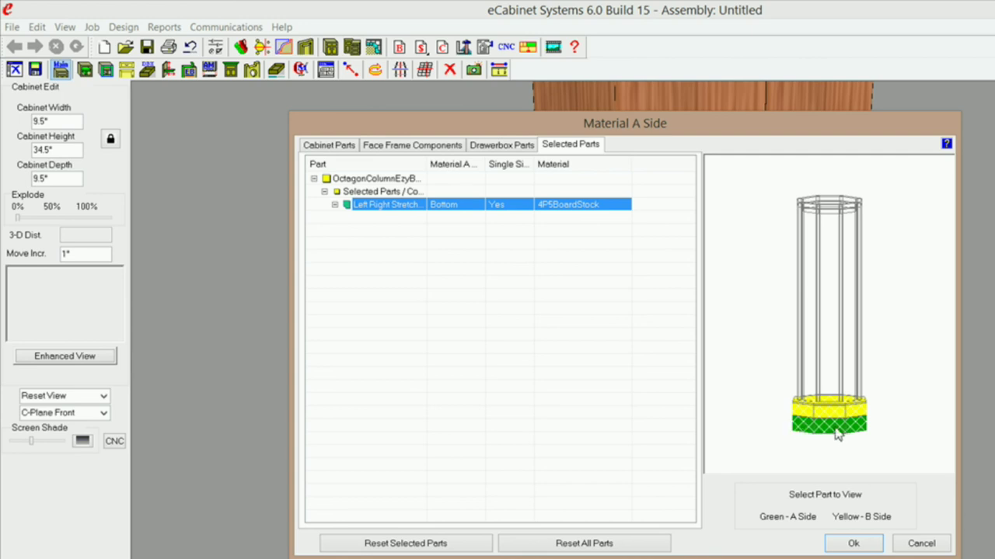
{"action": "left_click_drag", "start_coordinate": [826, 429], "coordinate": [822, 466]}
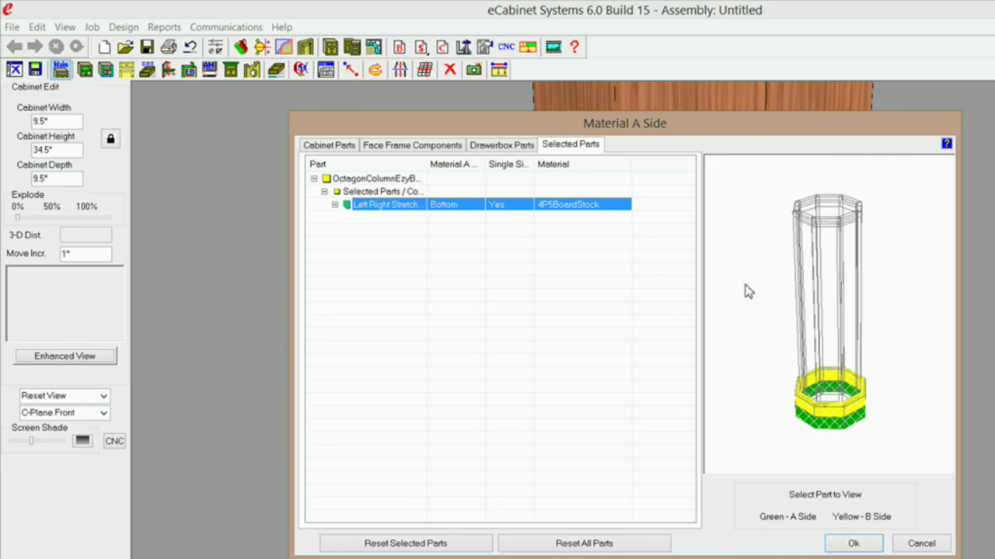
{"action": "left_click", "coordinate": [921, 544]}
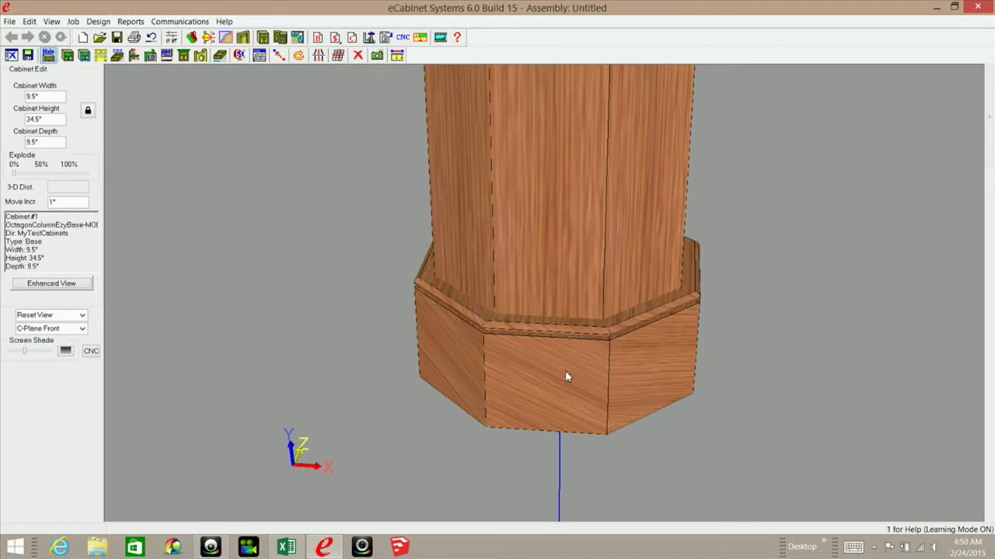
{"action": "middle_click_drag", "start_coordinate": [558, 397], "coordinate": [523, 420]}
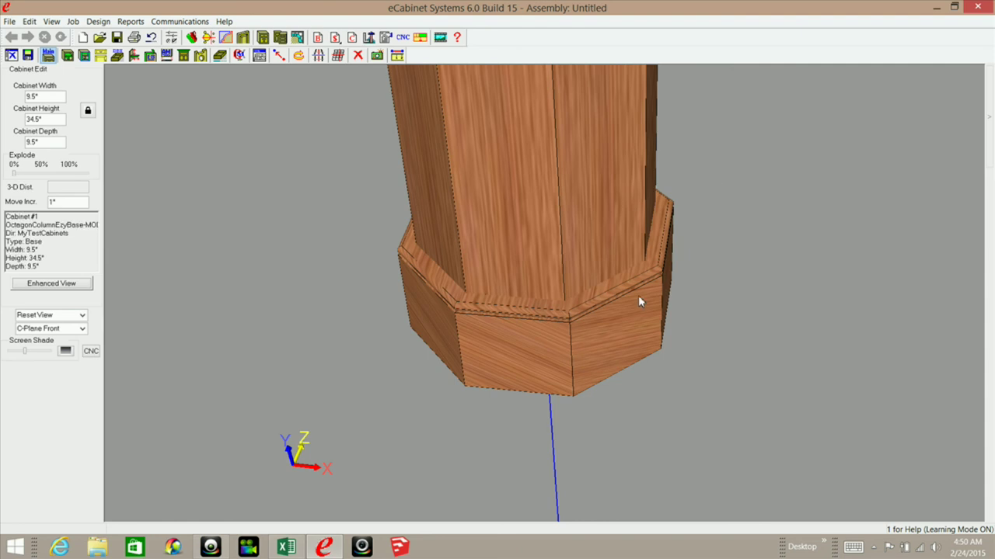
{"action": "middle_click_drag", "start_coordinate": [596, 351], "coordinate": [551, 339]}
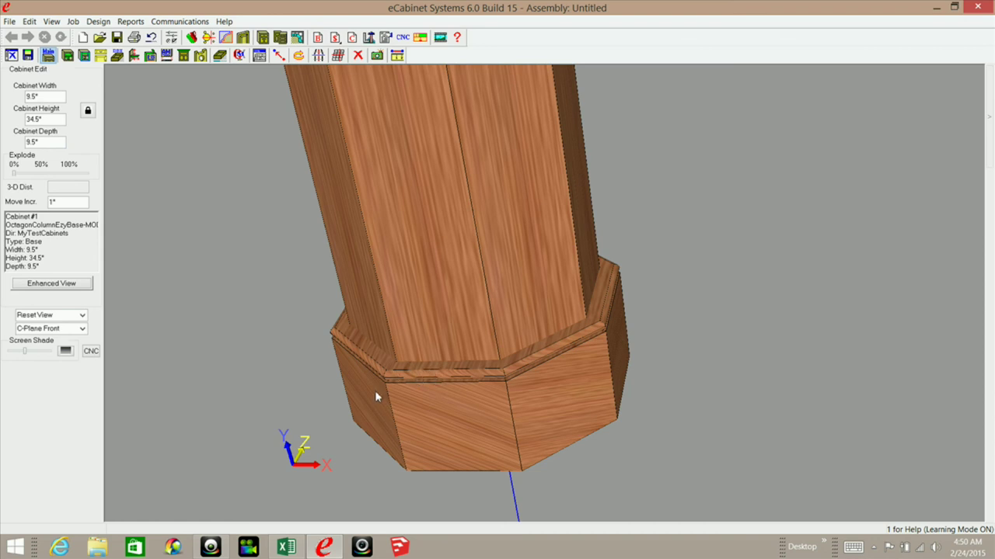
{"action": "mouse_move", "coordinate": [376, 394]}
{"action": "mouse_move", "coordinate": [420, 418]}
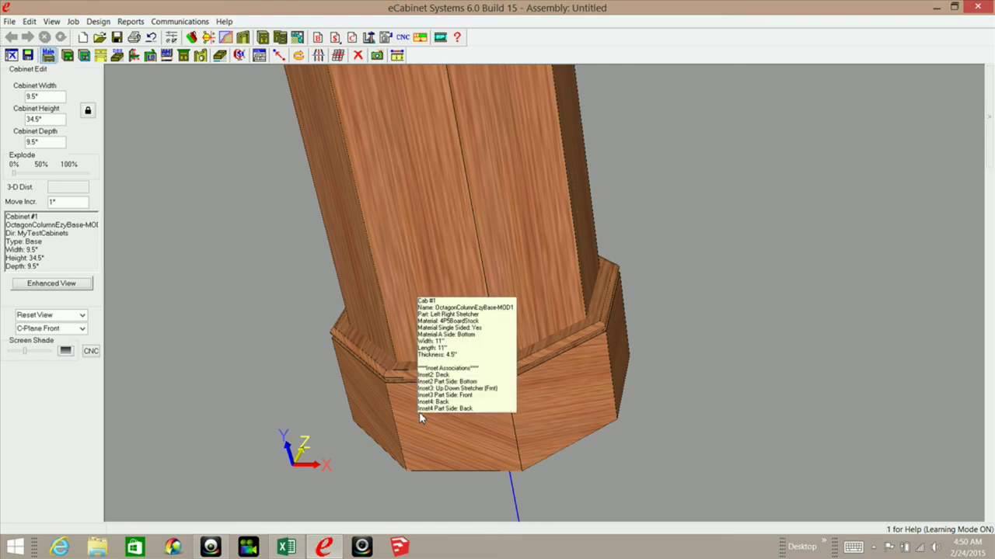